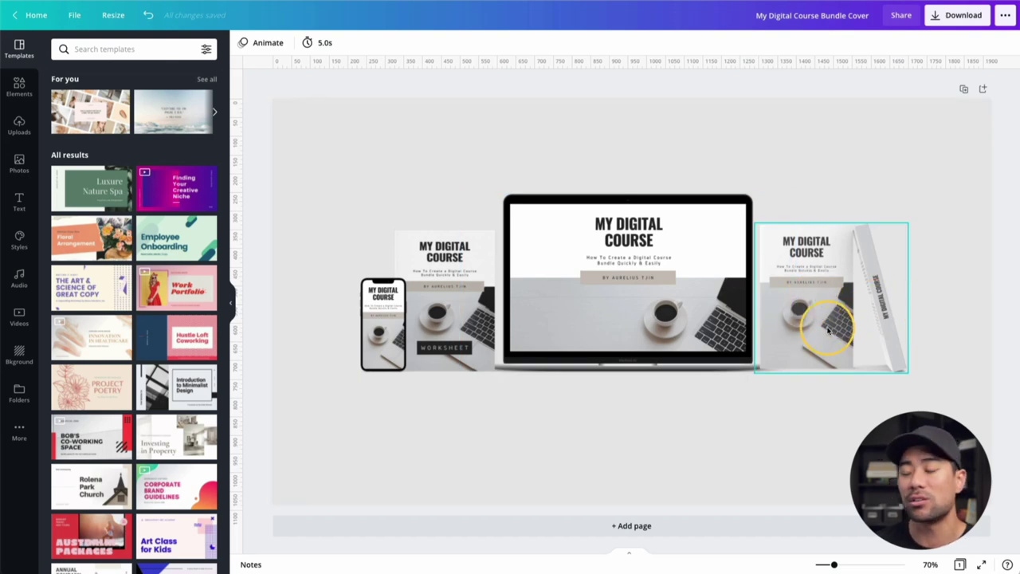
Step: Undo the last change to the course bundle cover design
key(ctrl+z)
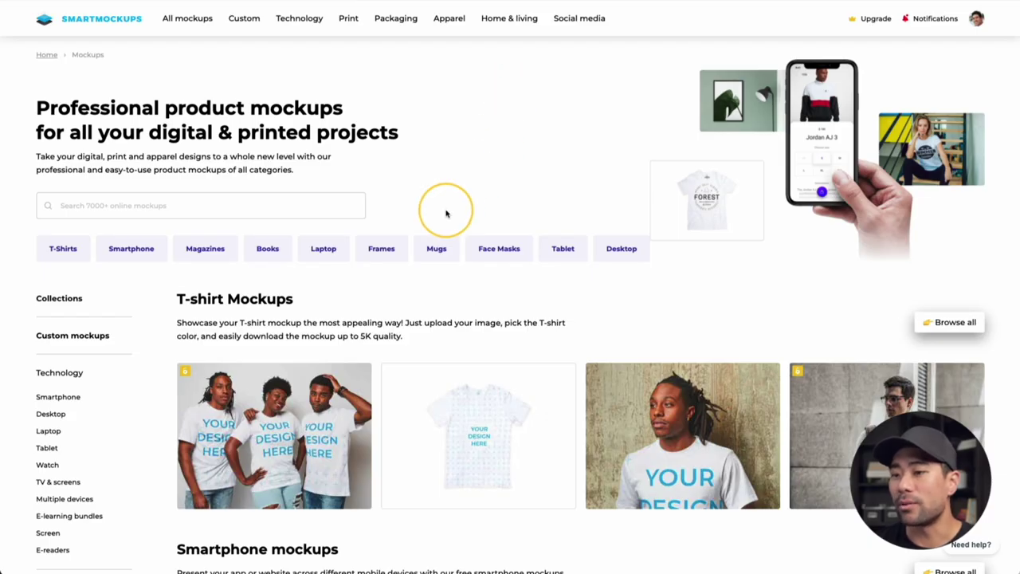
Step: Browse the Books category on Smartmockups and filter it to show only isolated mockups
scroll(446, 212, down, 3)
scroll(447, 213, down, 4)
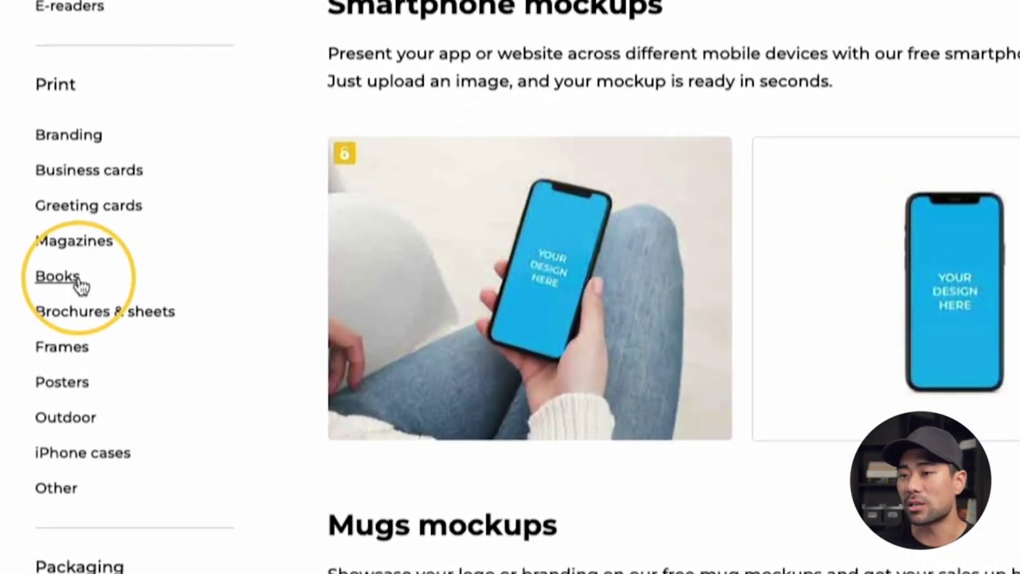
click(80, 280)
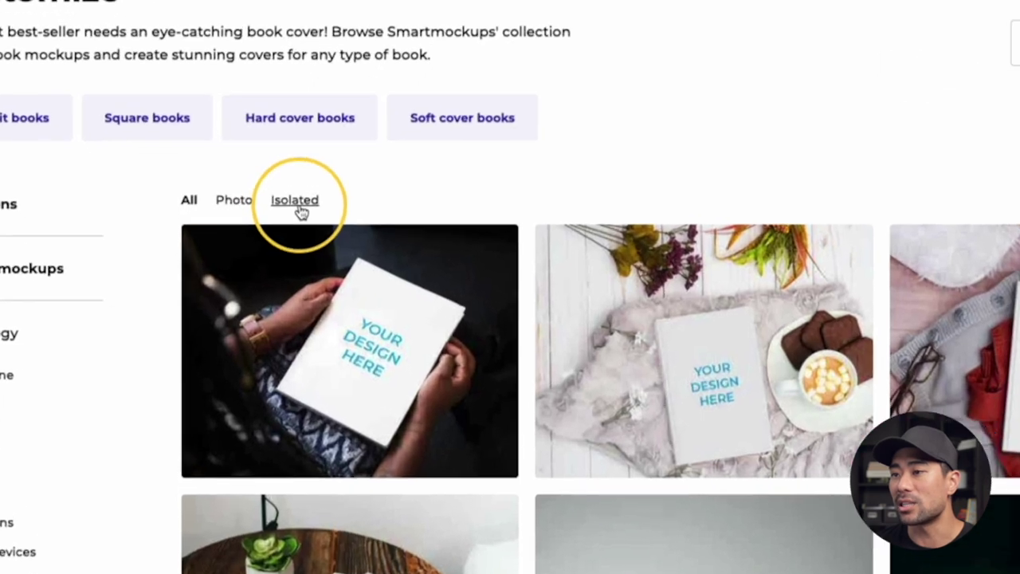
click(300, 205)
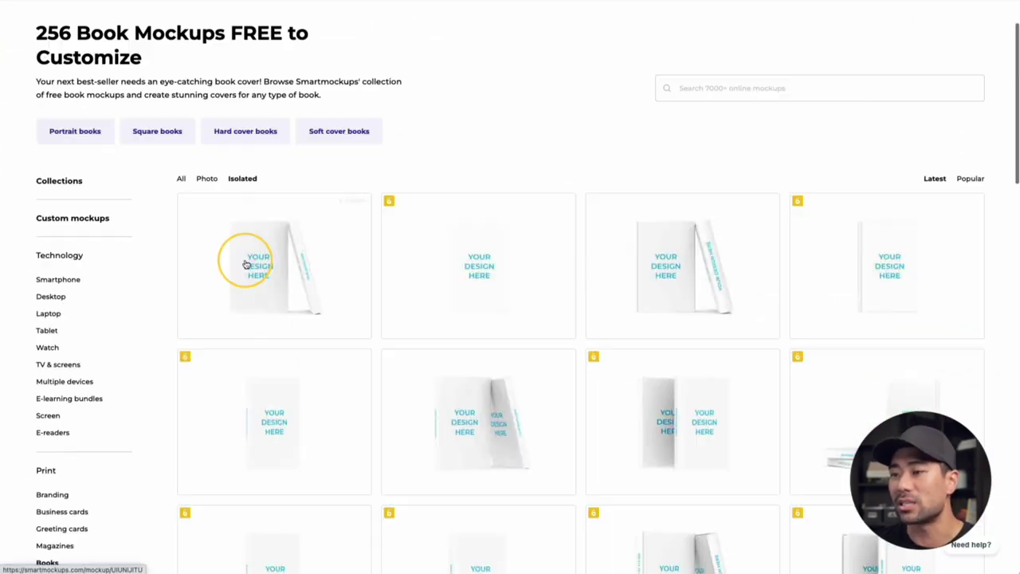
click(181, 178)
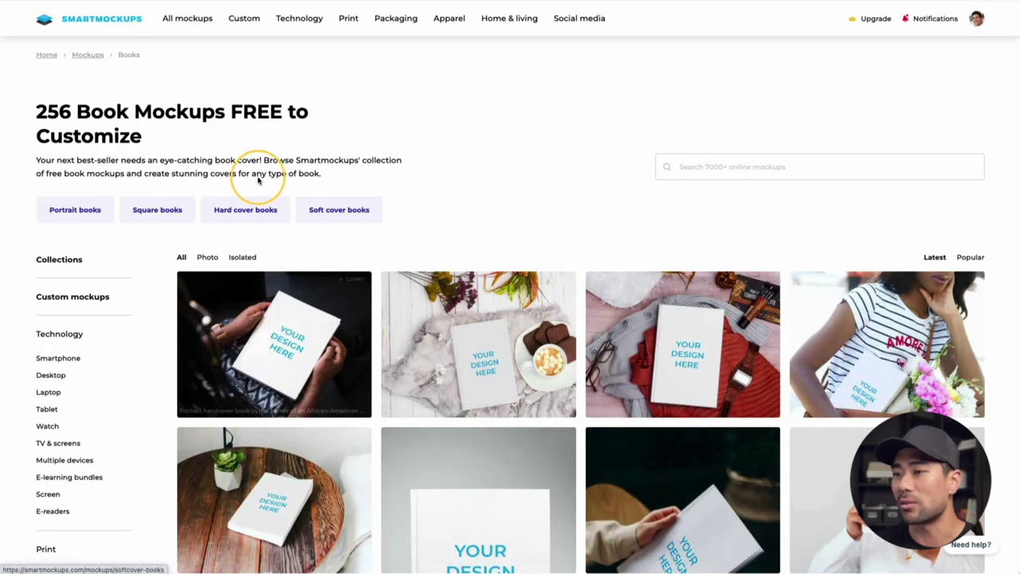
click(243, 257)
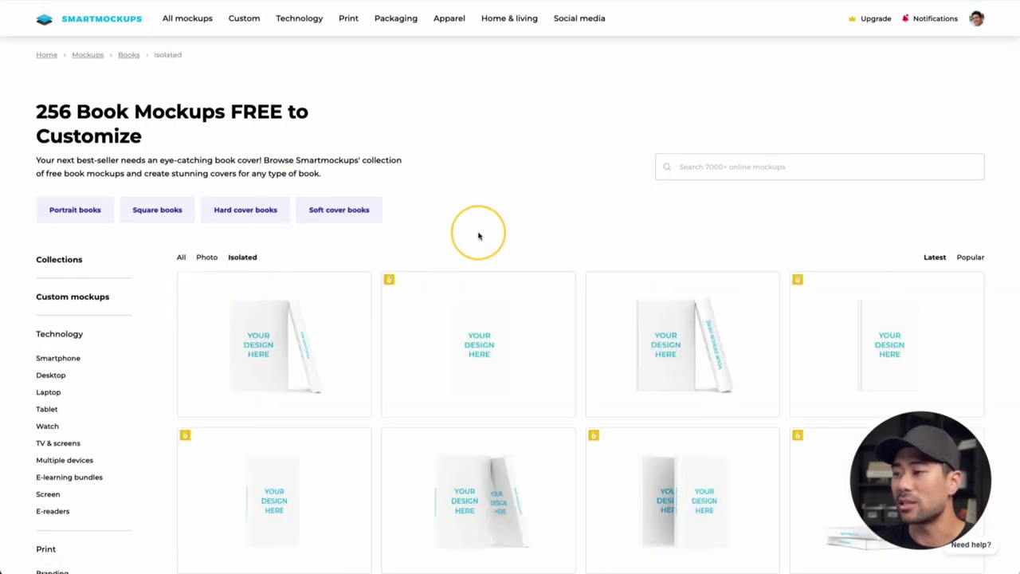
scroll(476, 231, down, 2)
scroll(481, 146, down, 1)
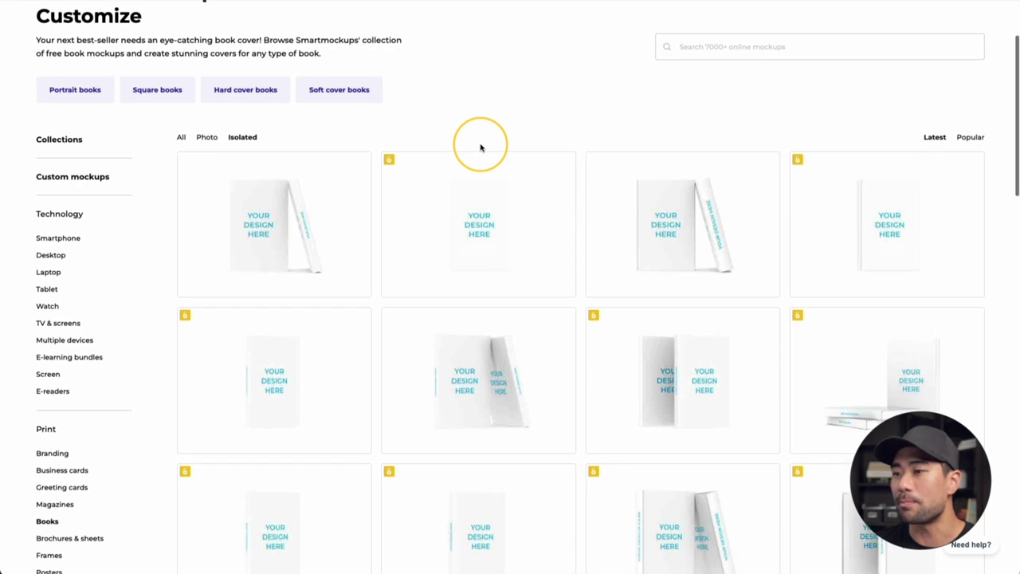
scroll(481, 144, down, 1)
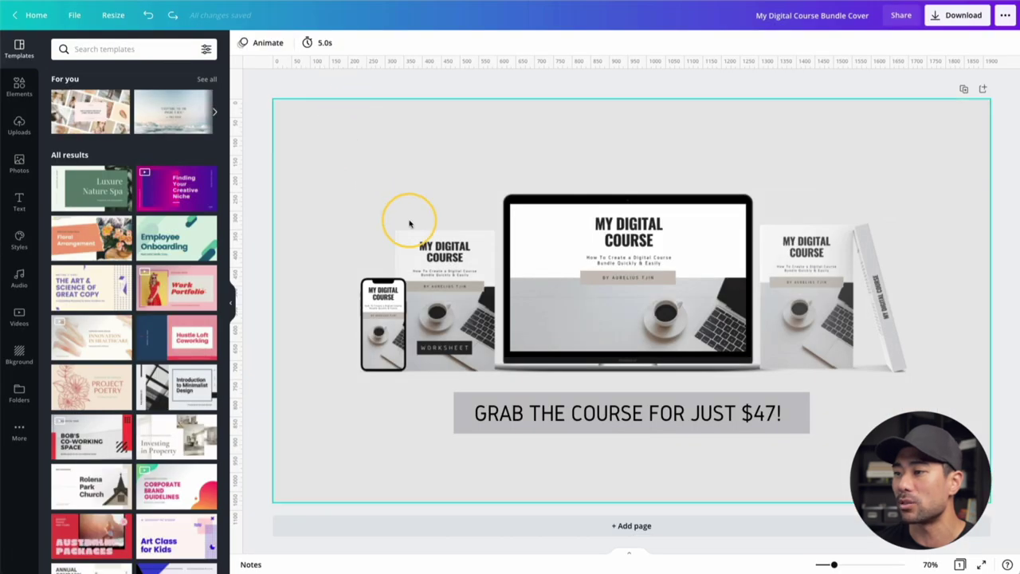
click(683, 232)
click(809, 284)
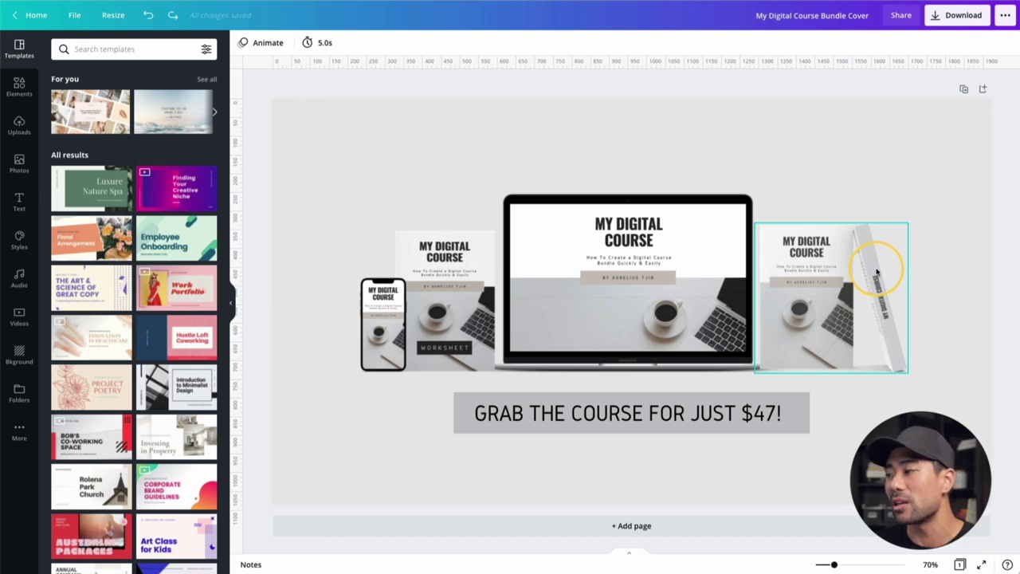
key(Escape)
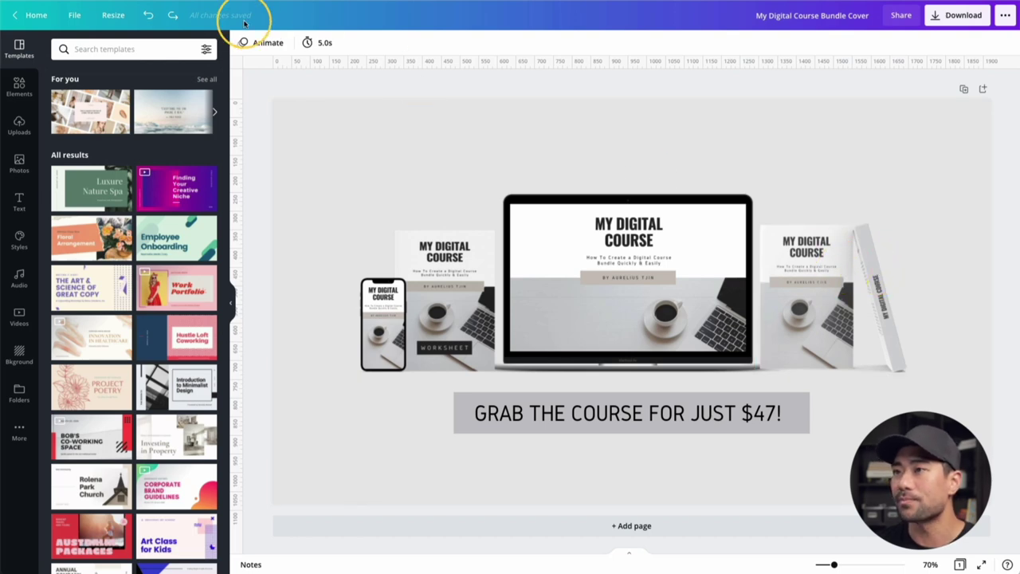
Step: Switch back to Smartmockups and open the first isolated book mockup, an upright book with a second one leaning on it
click(389, 2)
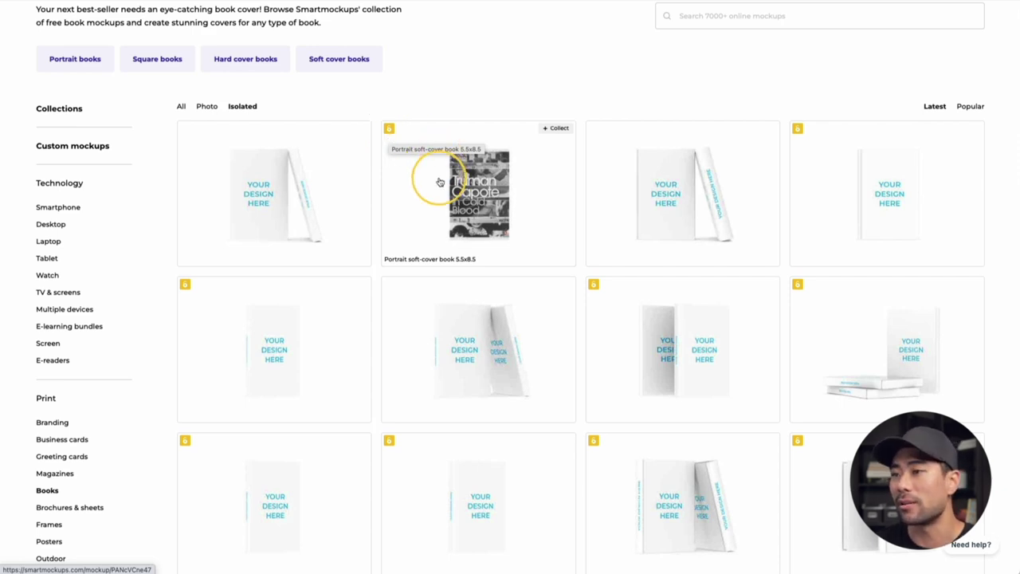
click(273, 209)
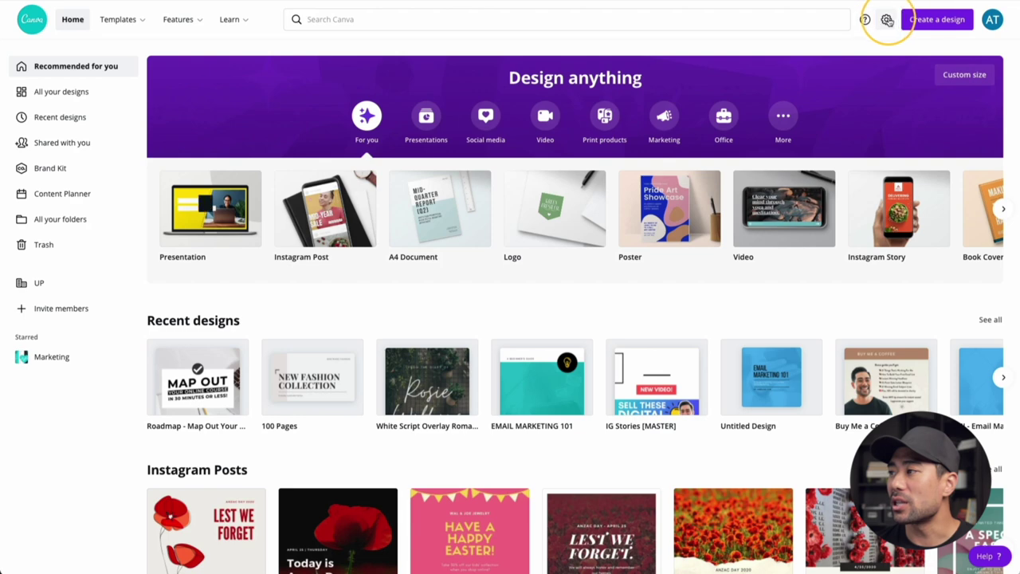
Step: In Canva, create a new custom-size design of 1500 x 2320 px
click(933, 22)
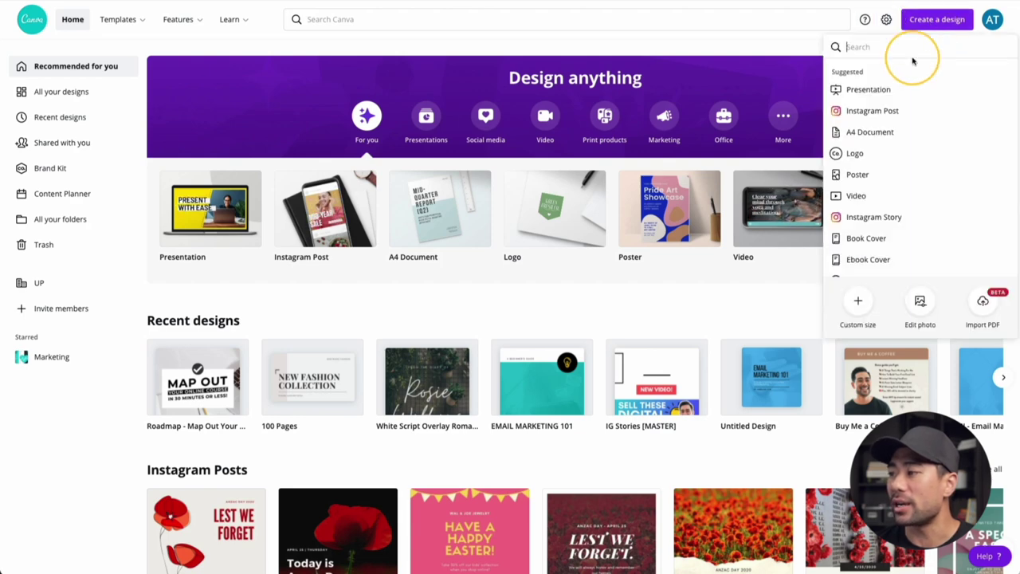
click(858, 306)
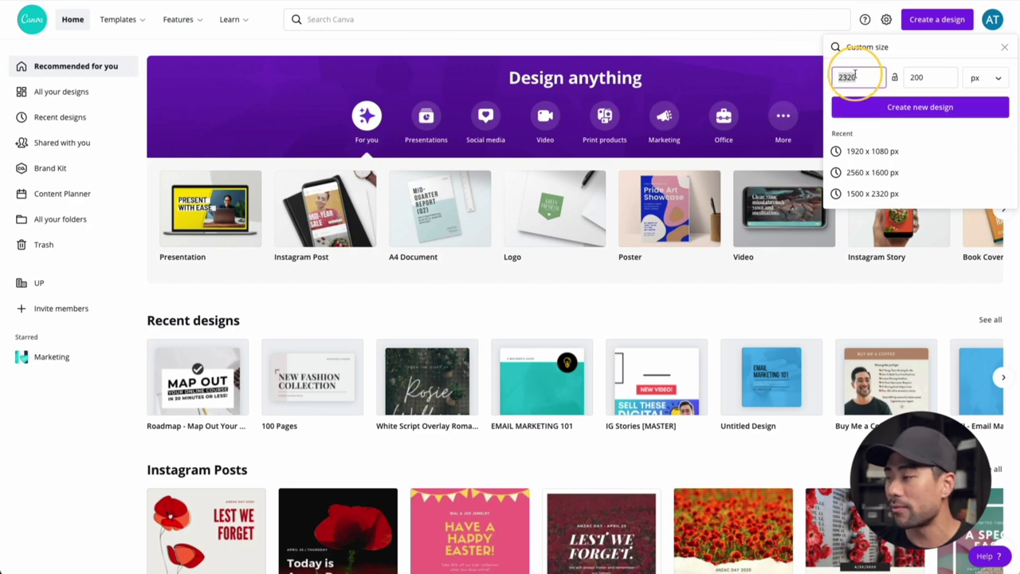
text(1500)
double_click(934, 75)
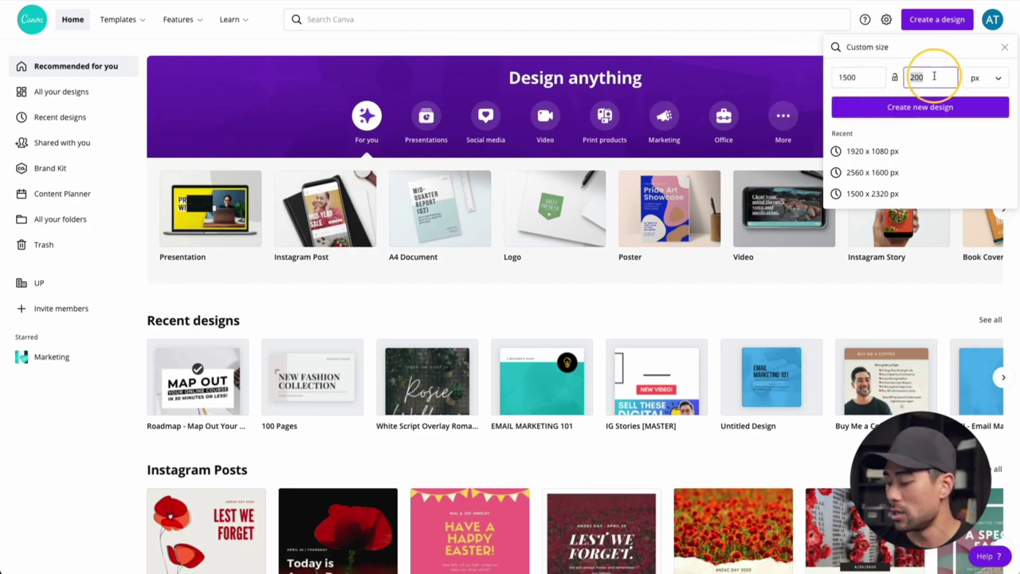
text(2320)
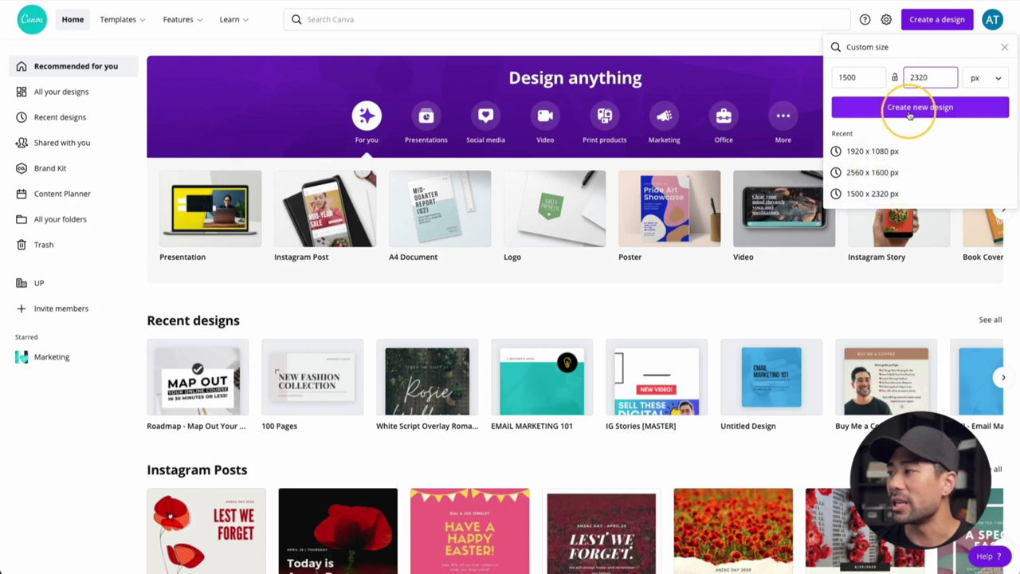
click(985, 81)
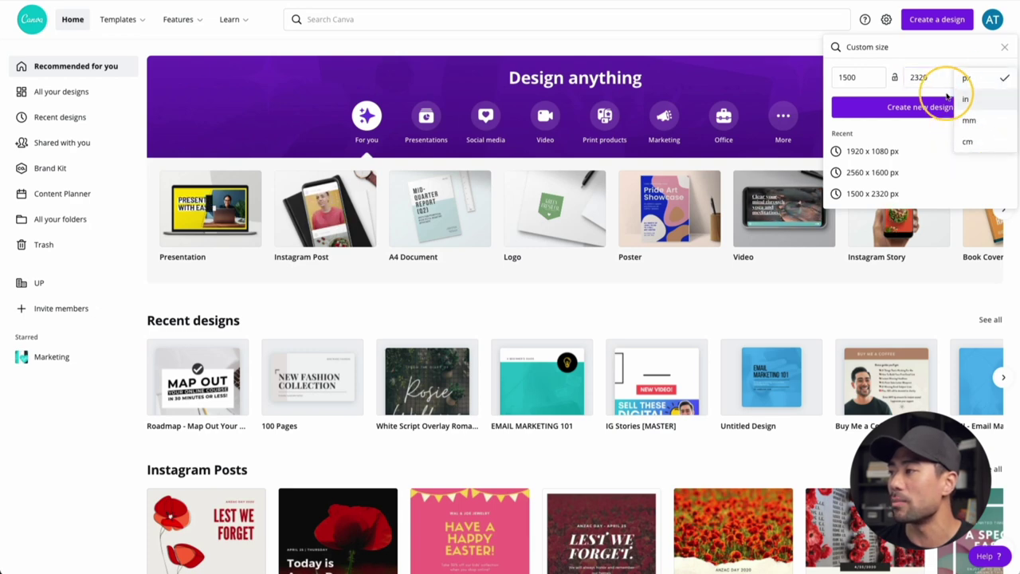
click(912, 108)
click(910, 110)
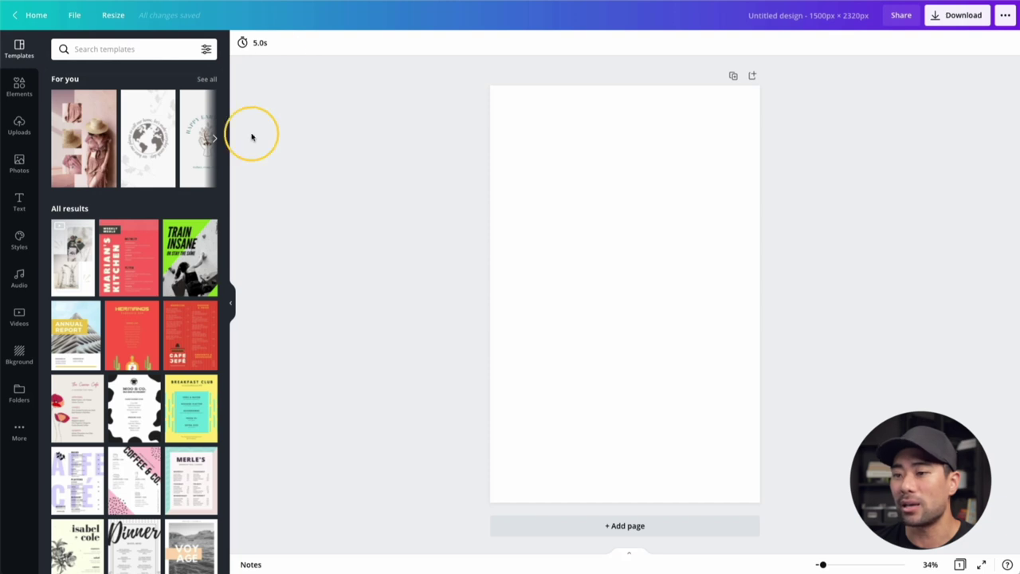
Step: Find the "Layouts and Flatlays" book cover template and apply it to the blank page
scroll(124, 327, down, 5)
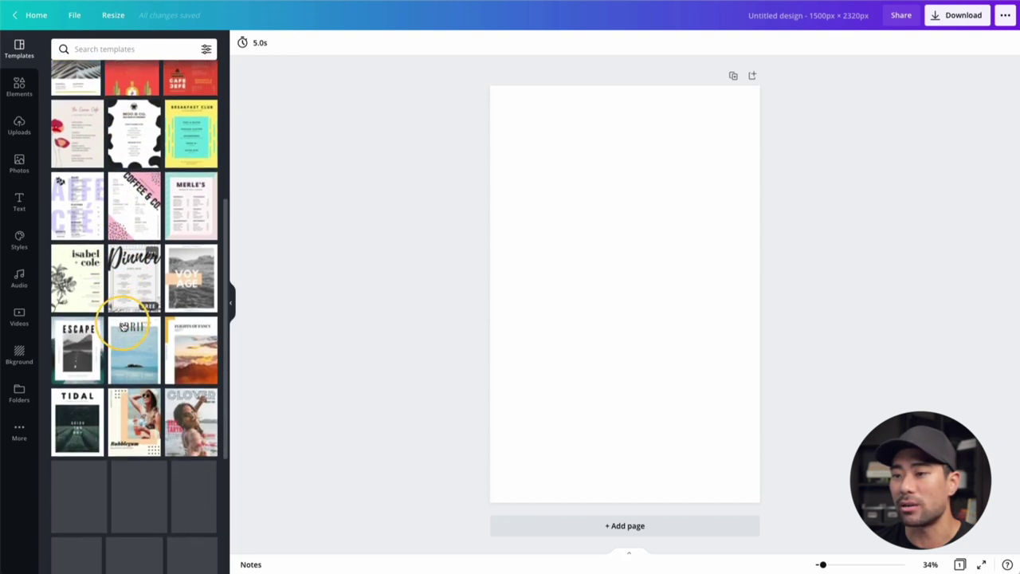
scroll(151, 326, down, 5)
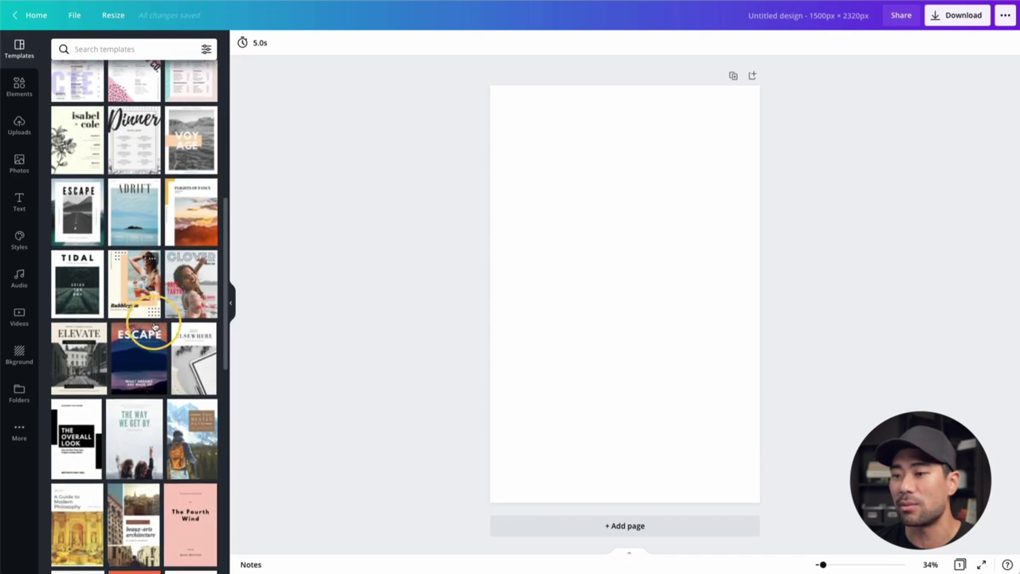
scroll(155, 326, down, 5)
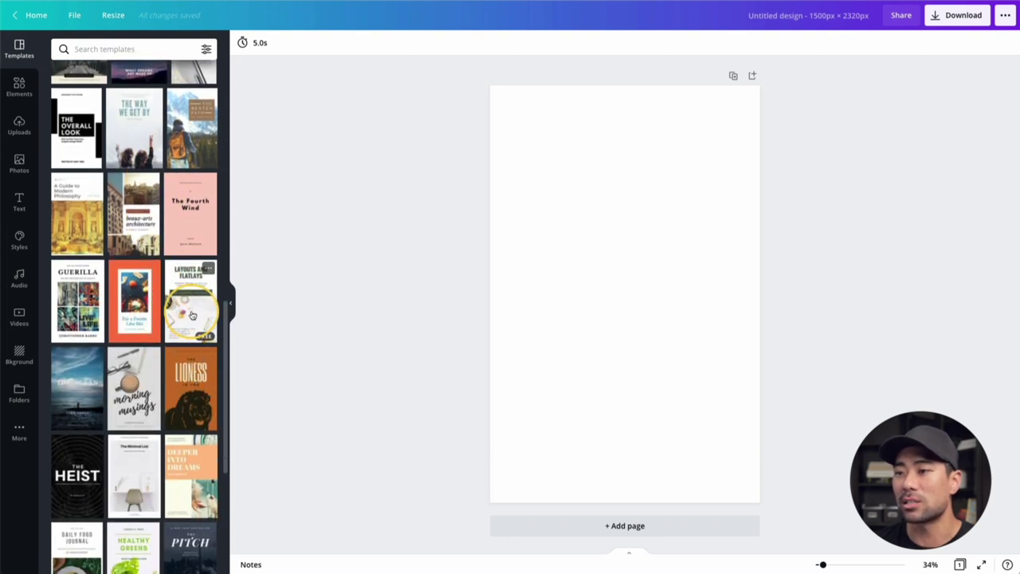
click(192, 305)
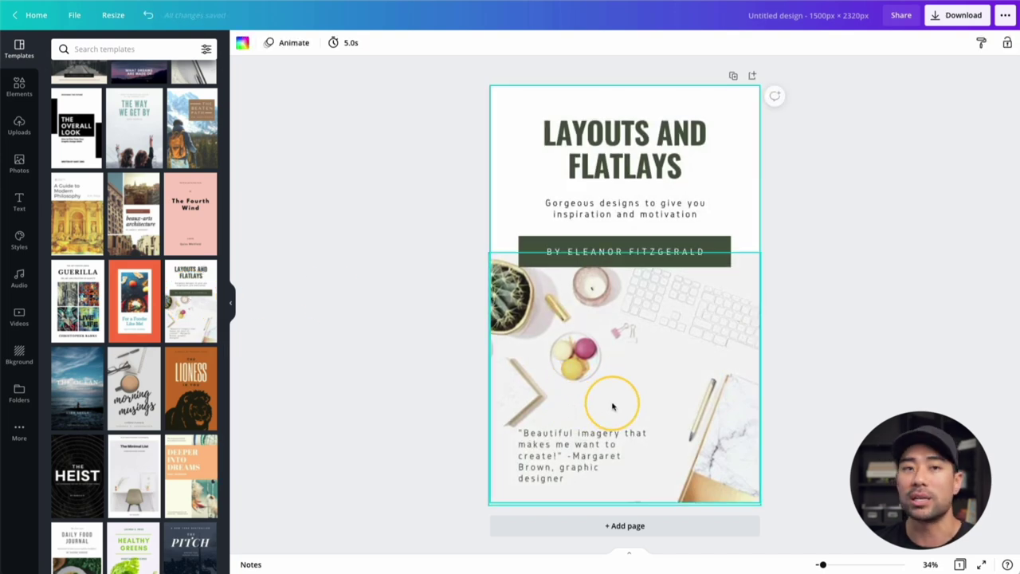
Step: Replace the cover title with "MY DIGITAL COURSE"
double_click(653, 154)
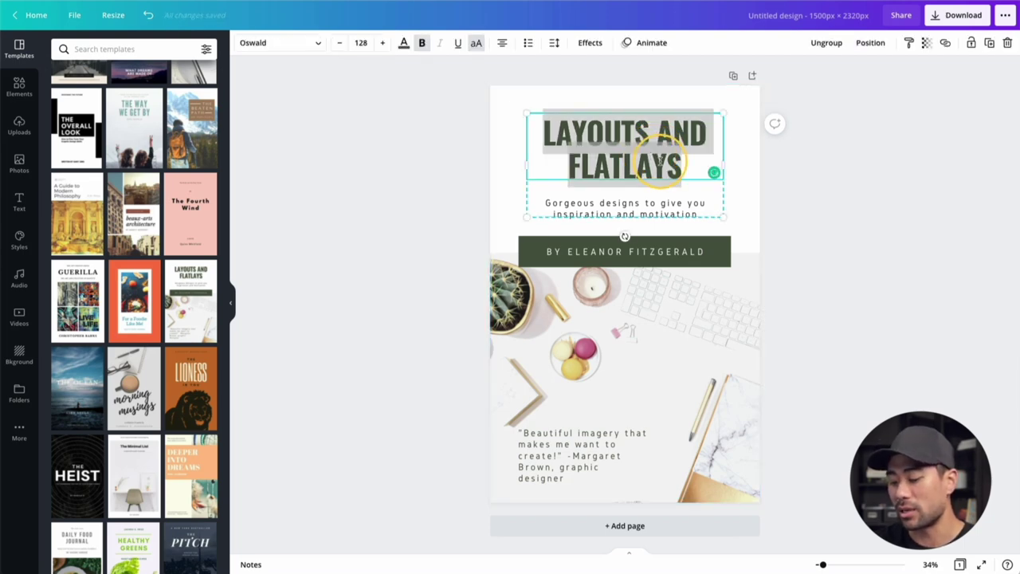
text(MY DI)
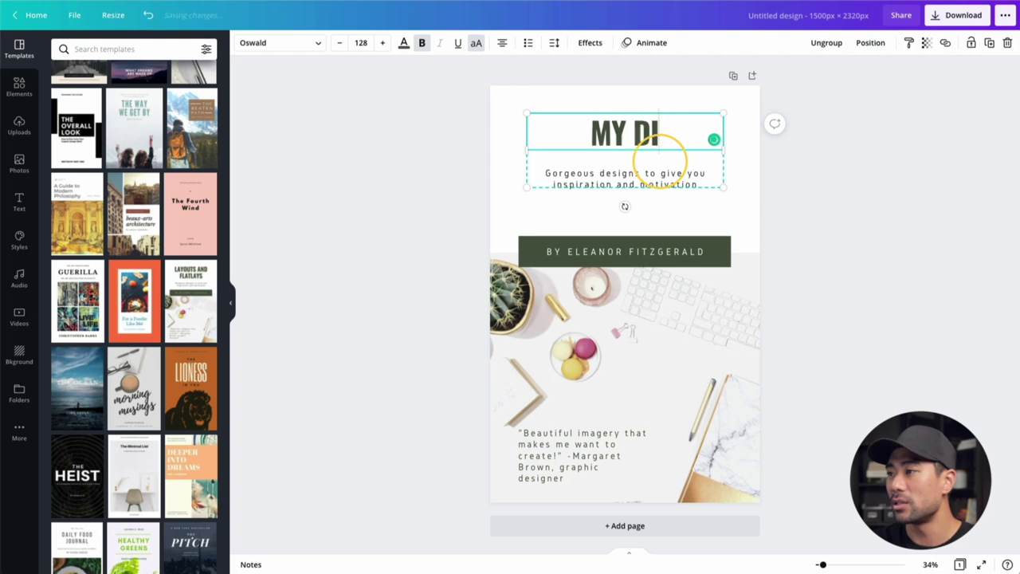
text(GITAL COURSE)
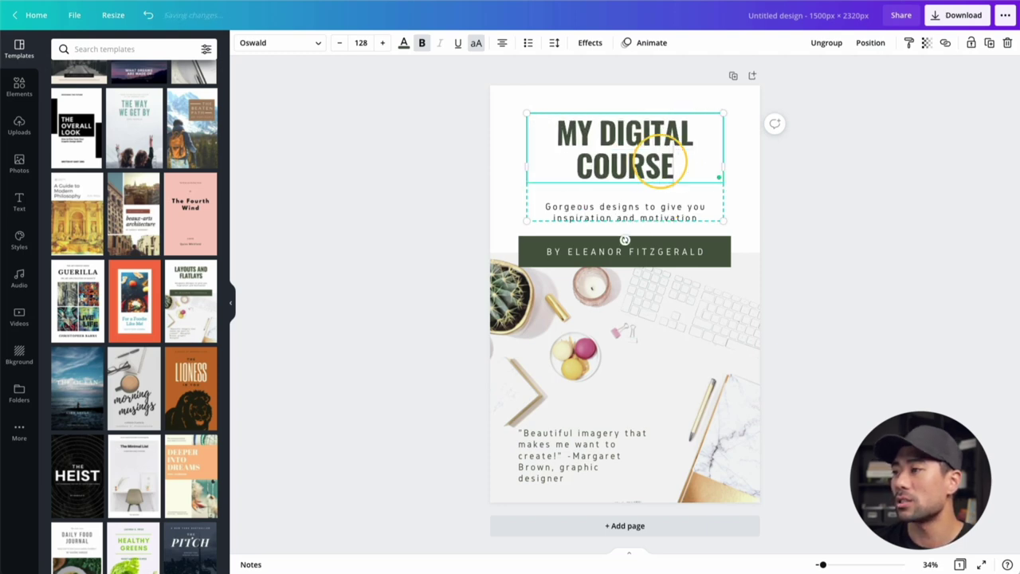
click(396, 167)
Step: Change the title's text color to the near-black shade from the document colors
click(563, 160)
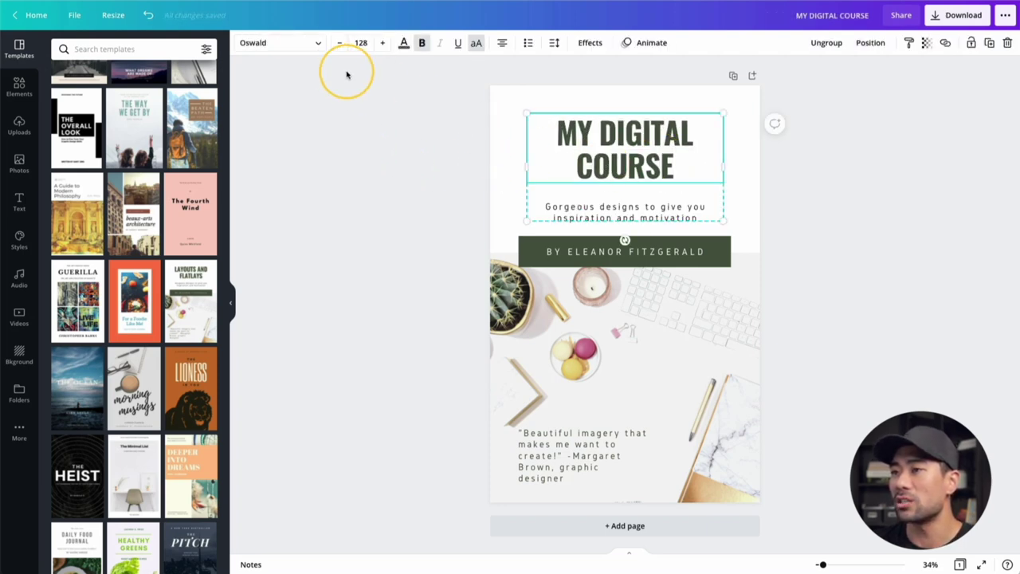
click(315, 45)
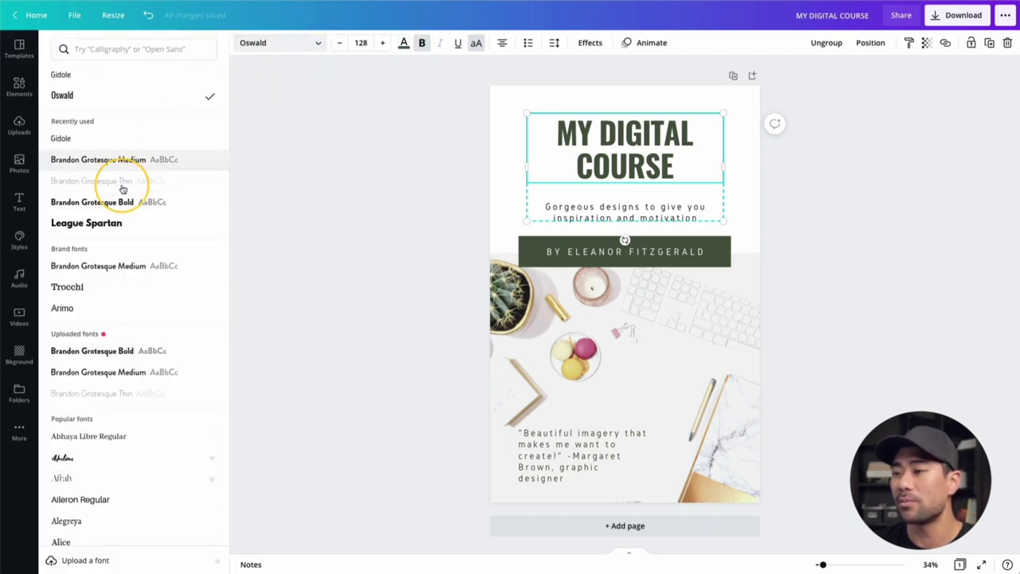
click(612, 137)
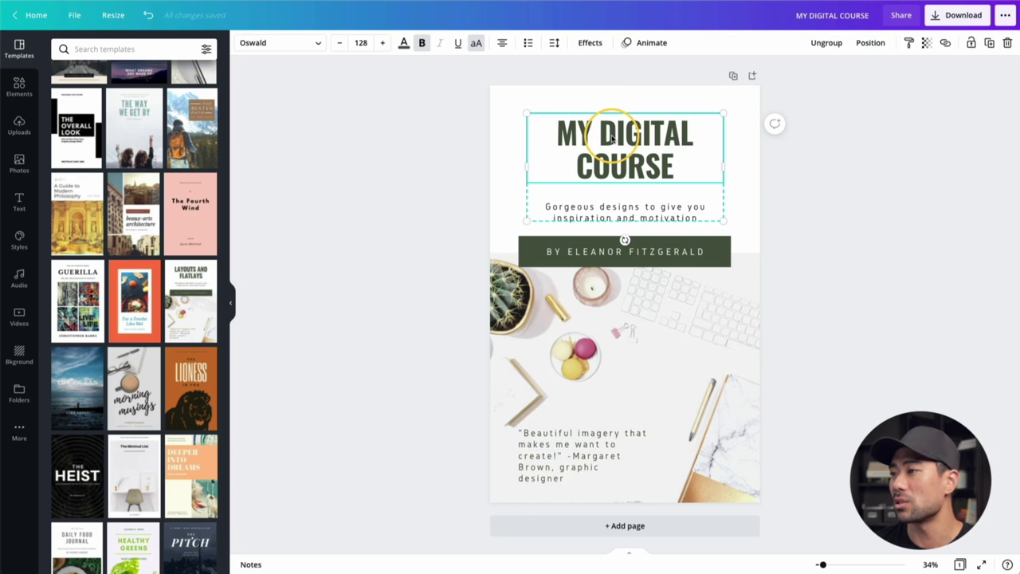
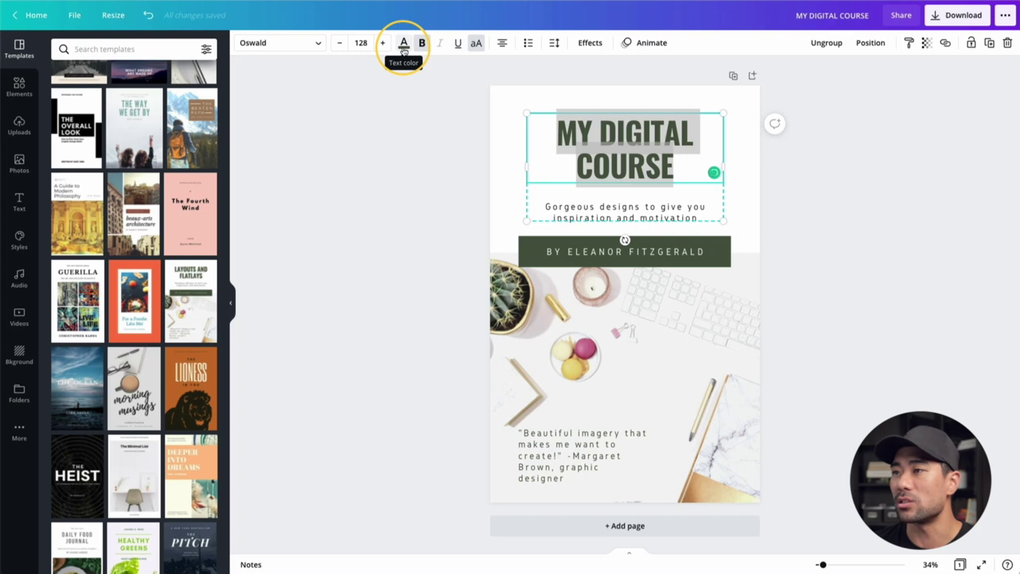
click(404, 46)
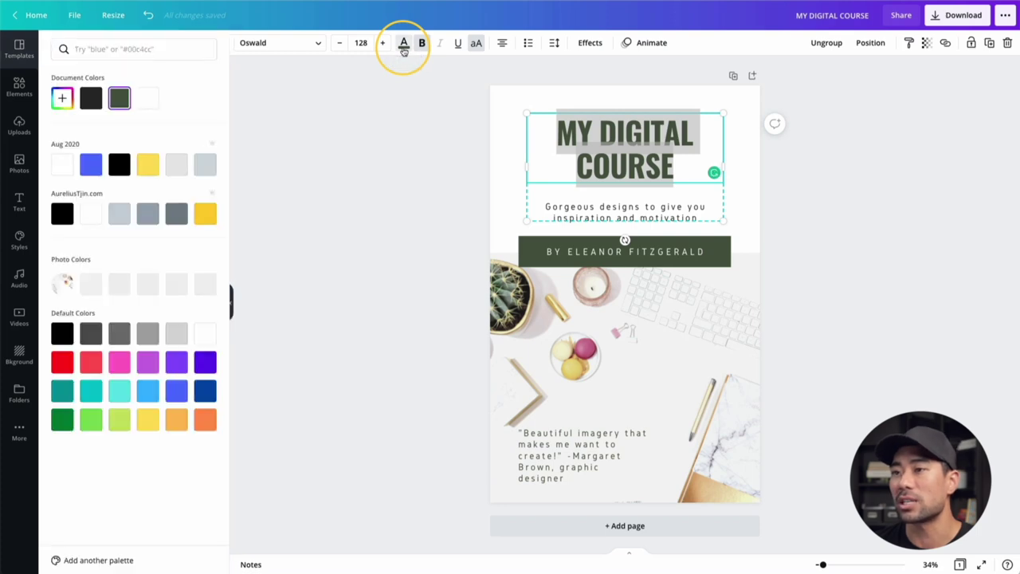
click(91, 99)
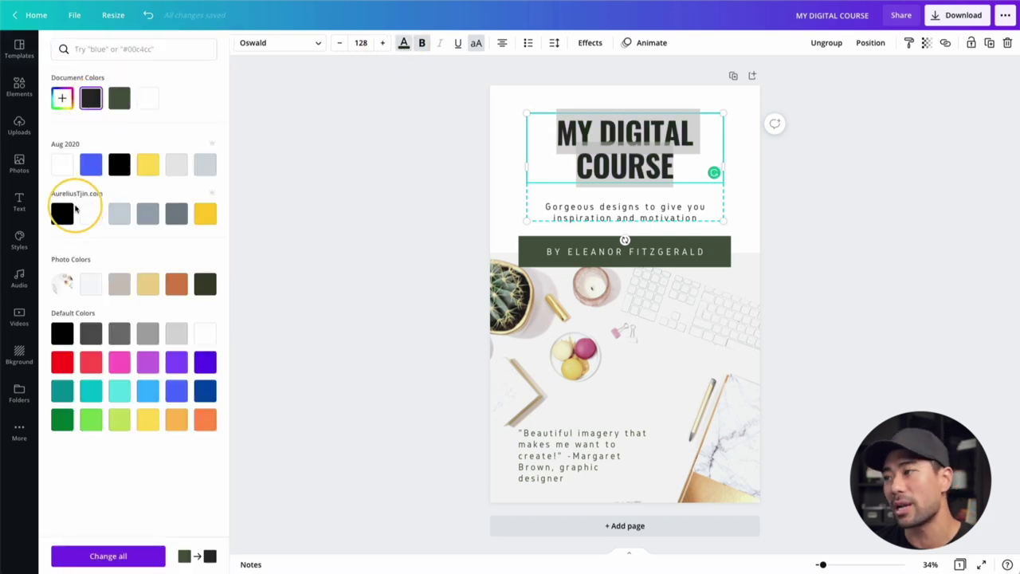
key(Escape)
Step: Replace the subtitle below the title with "How To Create a Digital Course Bundle Quickly and Easily"
click(597, 214)
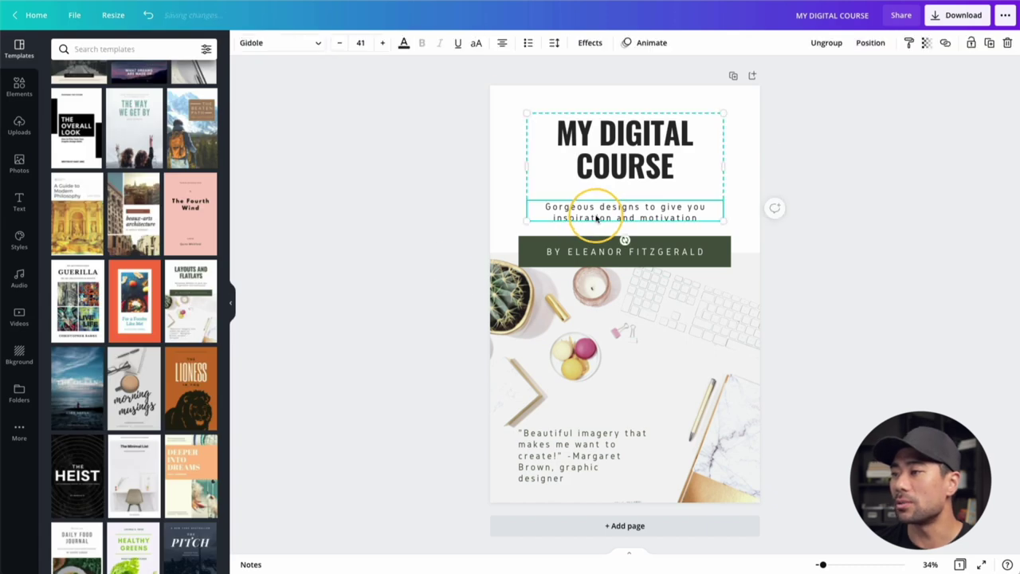
double_click(601, 216)
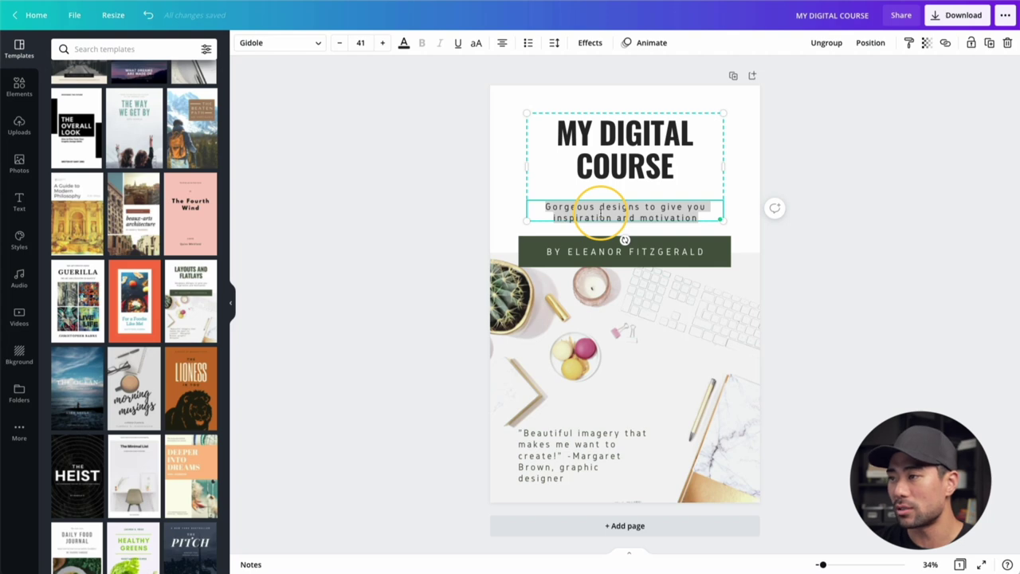
text(Pow To Create a Digital Course Bundle Quickly and Easily)
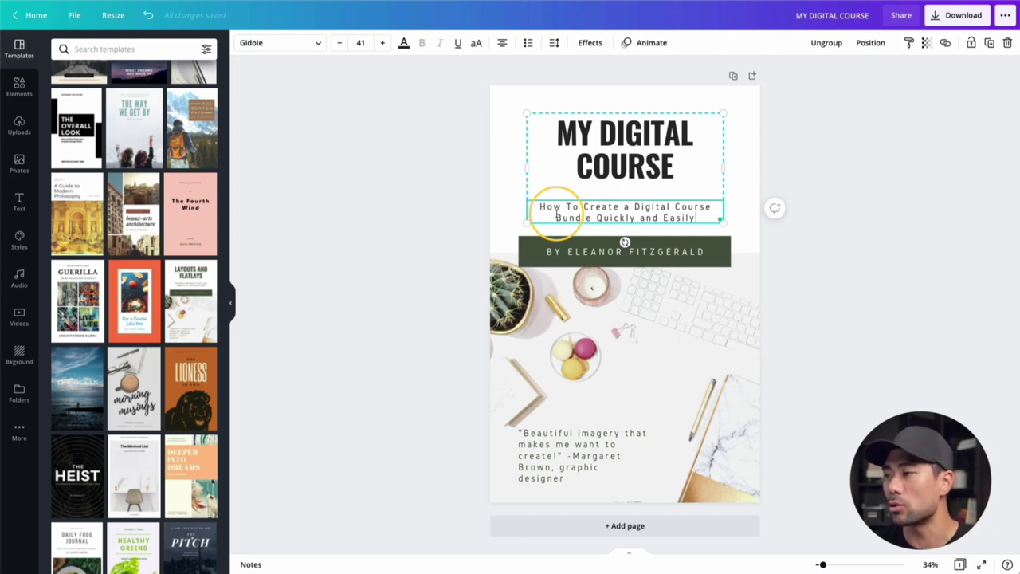
click(404, 267)
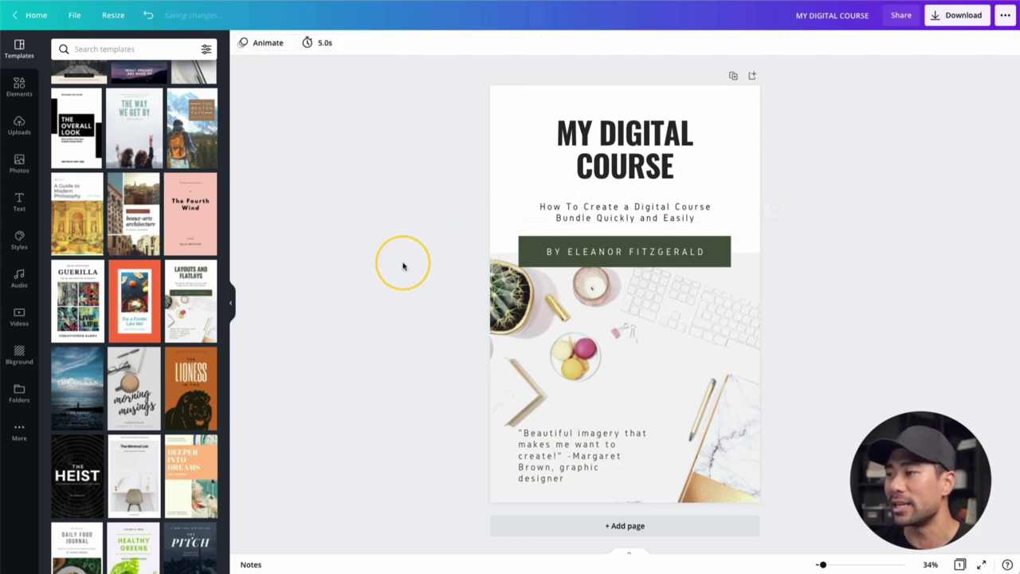
Step: Replace the placeholder author name after "BY" on the green banner with the course author's full name
click(593, 257)
click(588, 251)
key(Right)
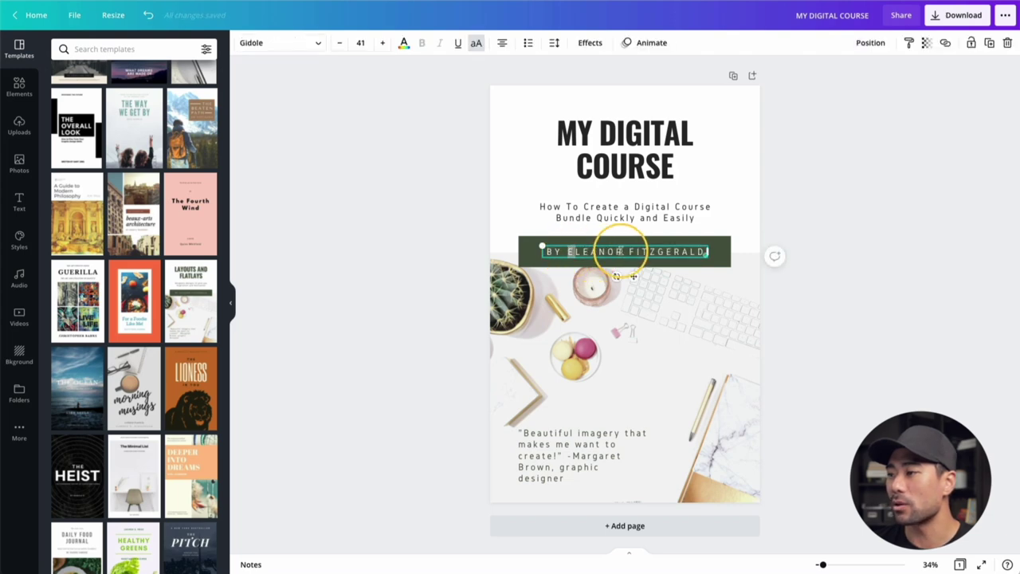
key(ctrl+shift+Left)
key(ctrl+shift+Left)
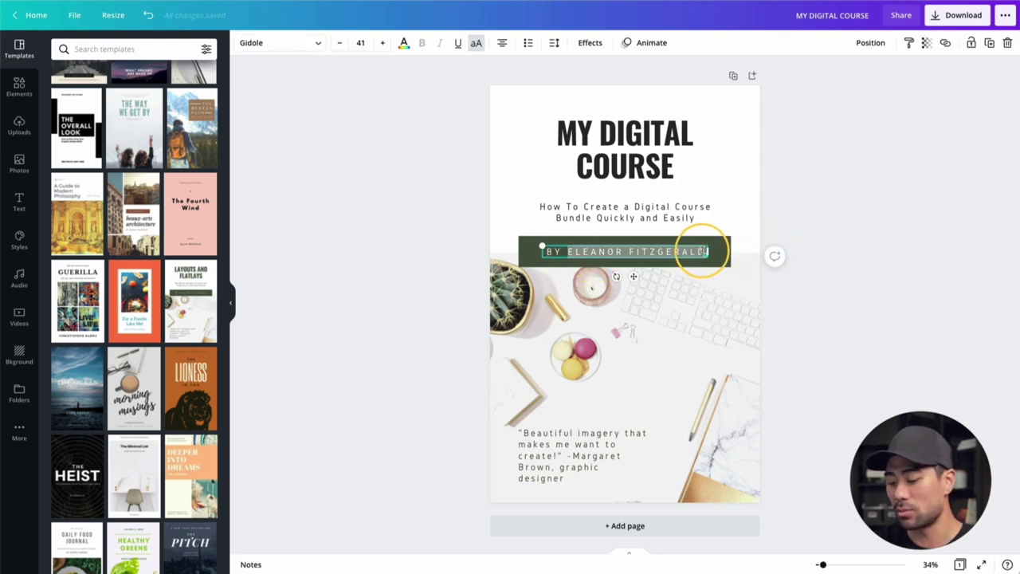
text(A)
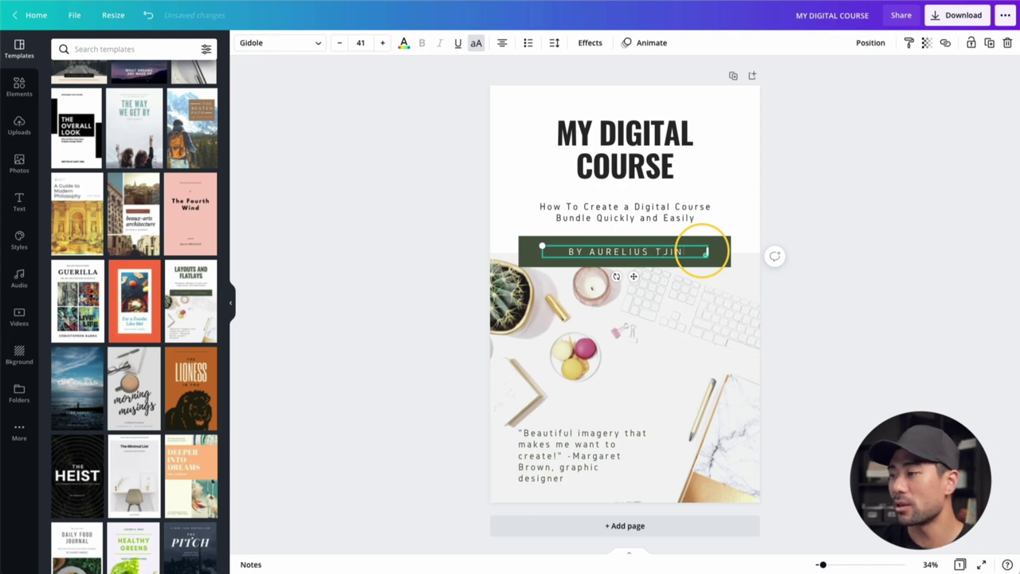
text(URELIUS TJIN)
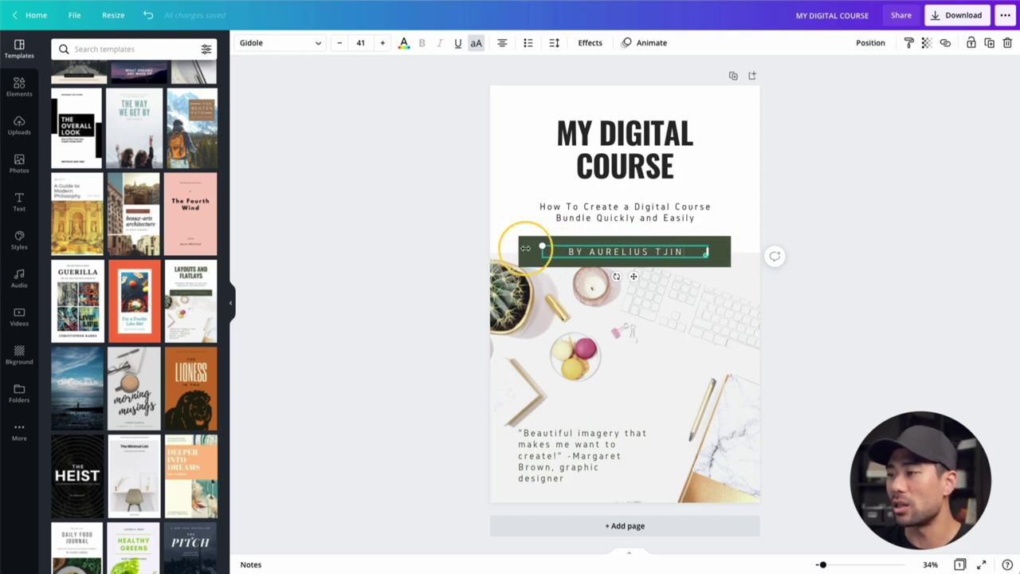
Step: Change the author banner's fill to the near-black shade from the document colors
click(525, 252)
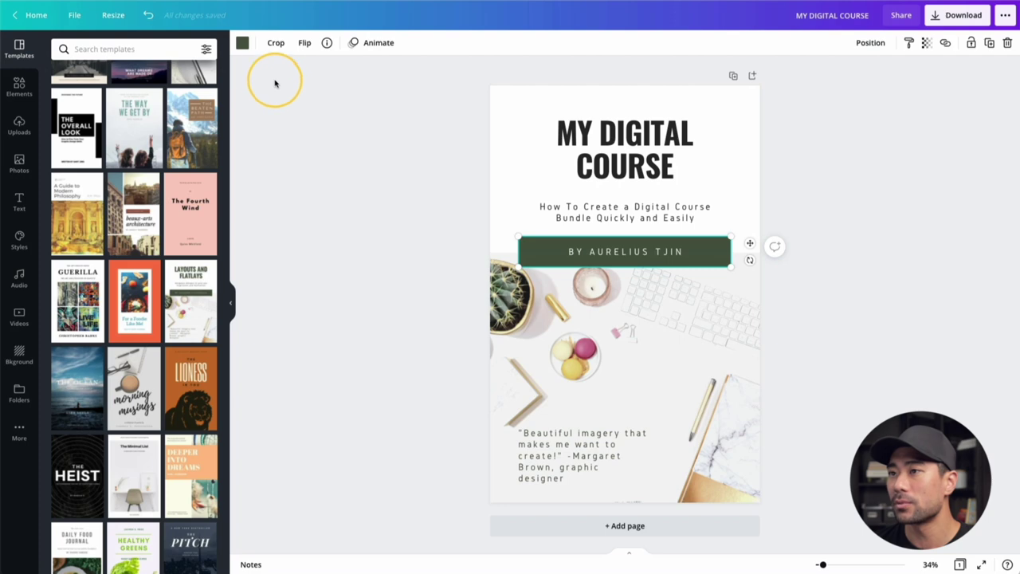
click(240, 43)
click(89, 98)
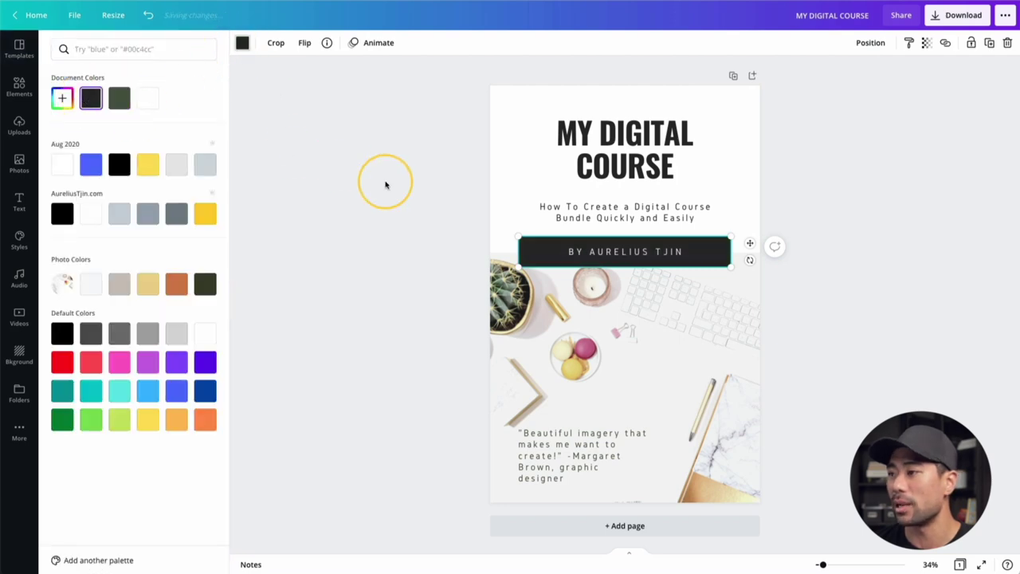
click(323, 196)
click(405, 201)
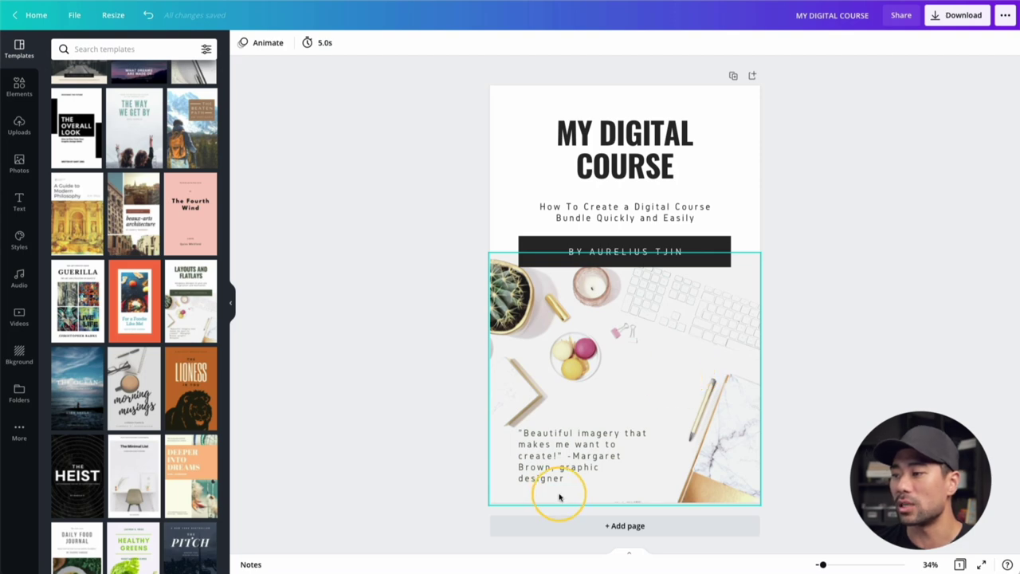
Step: Delete the testimonial quote from the lower part of the cover and select the desk photo behind it
click(566, 469)
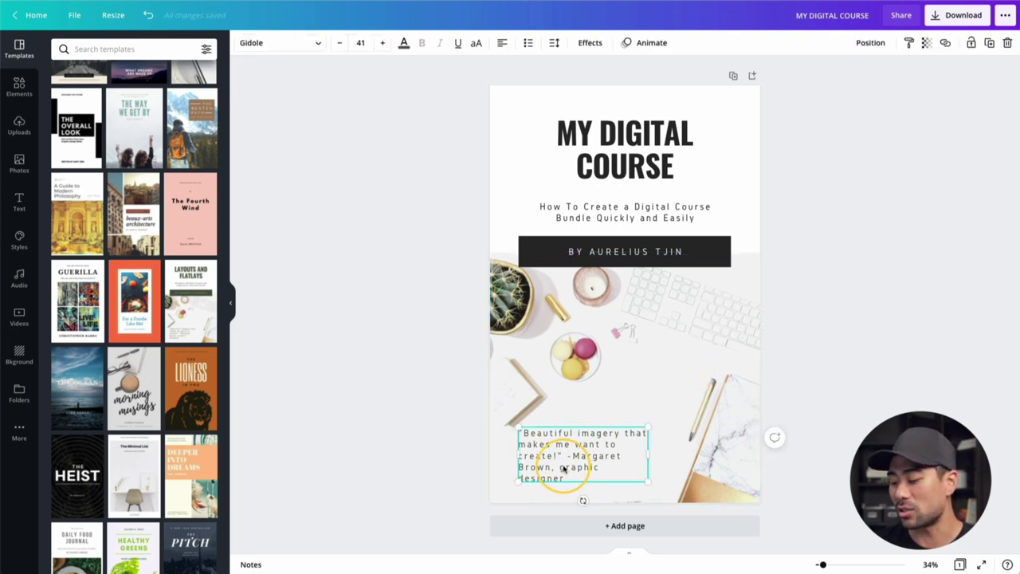
key(Delete)
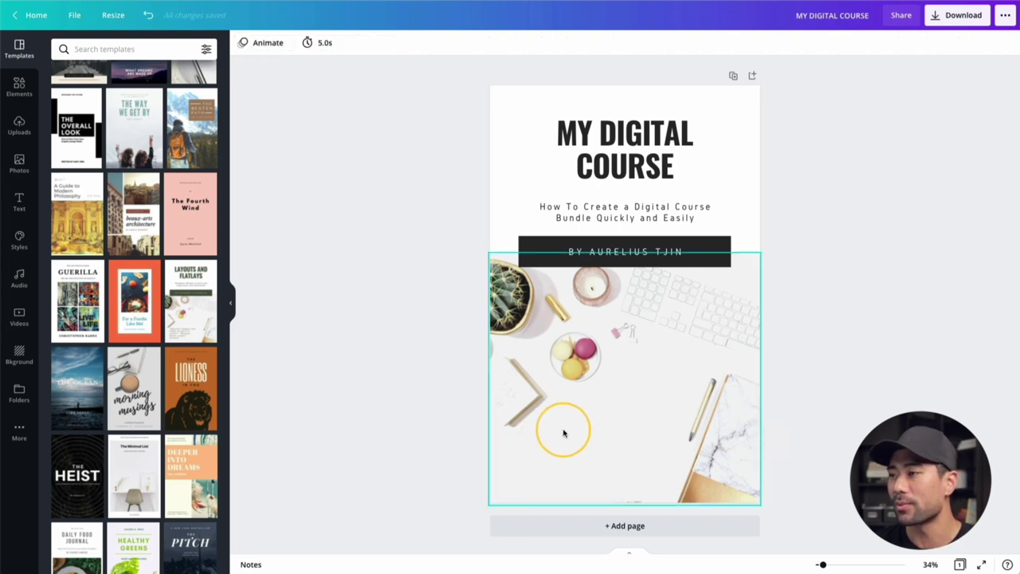
click(564, 432)
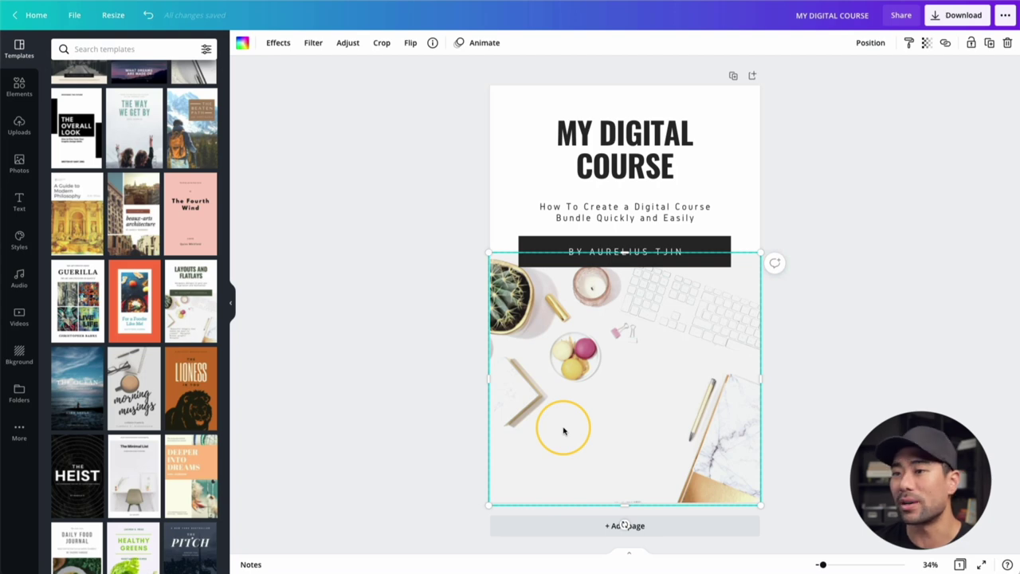
Step: Search the stock photo library for "minimal" and browse the images for a replacement cover photo
click(26, 163)
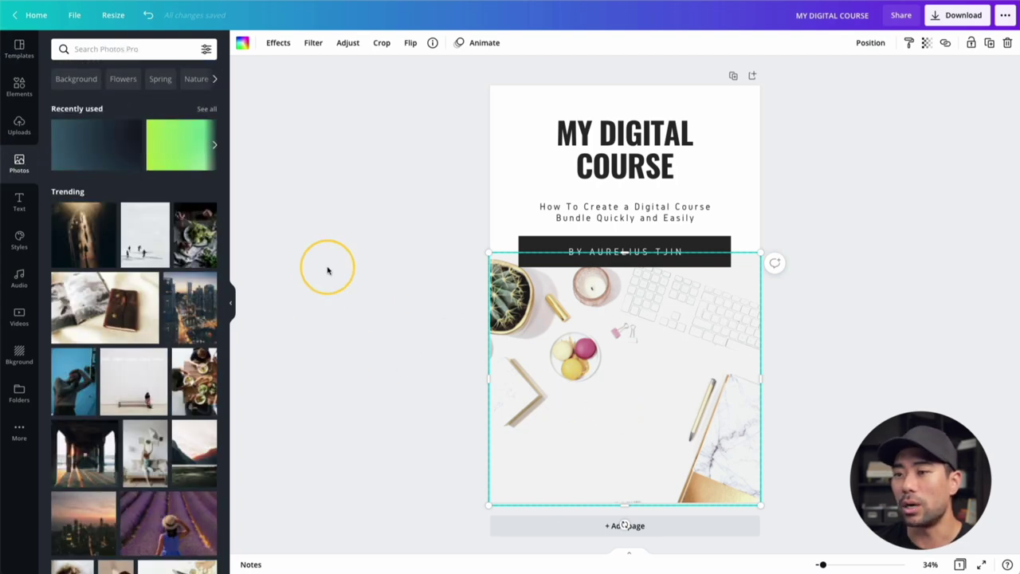
click(122, 49)
text(minimal)
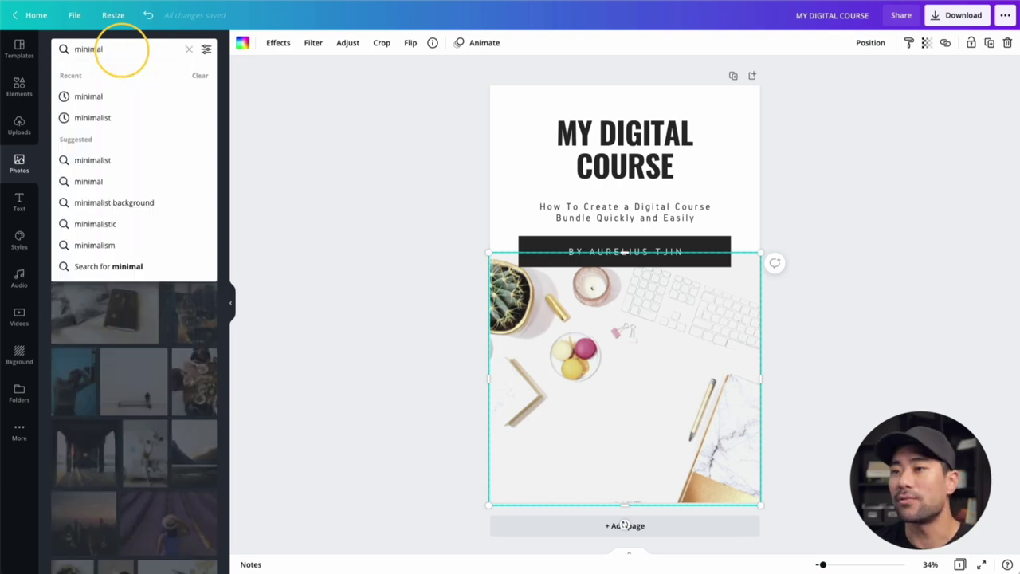
click(114, 96)
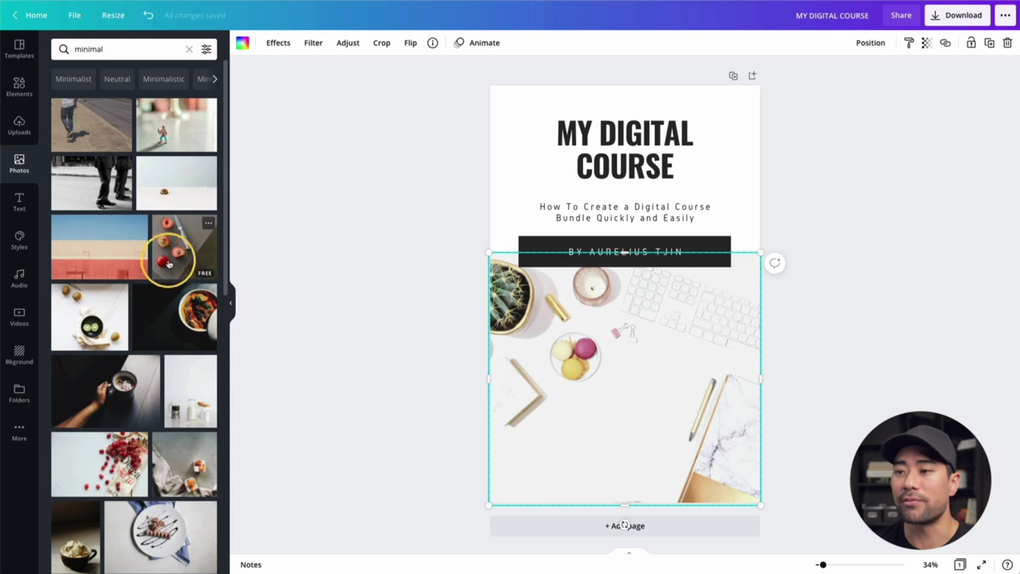
scroll(156, 413, down, 1)
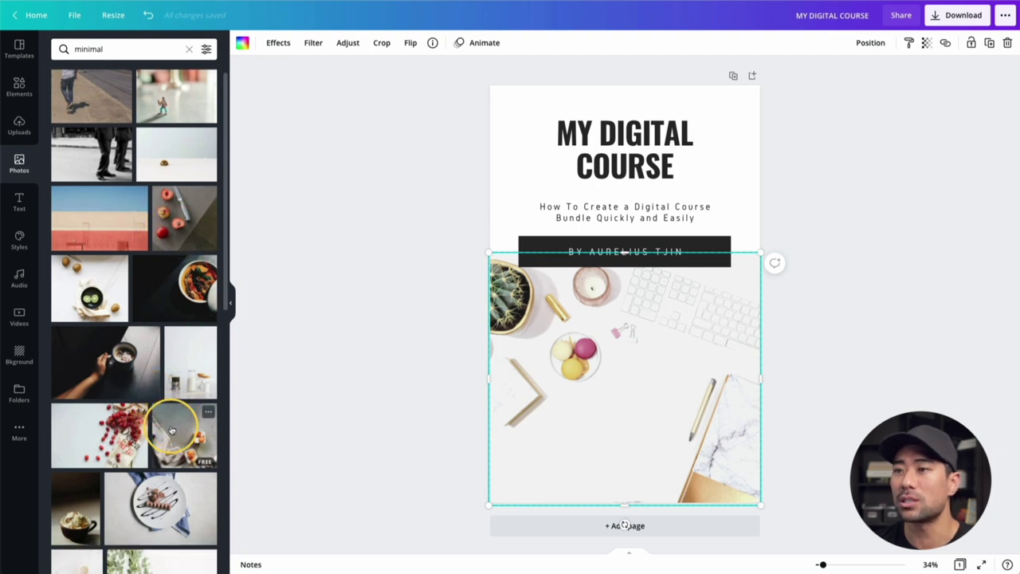
Step: Filter the photo results to Free availability only and browse them
click(206, 49)
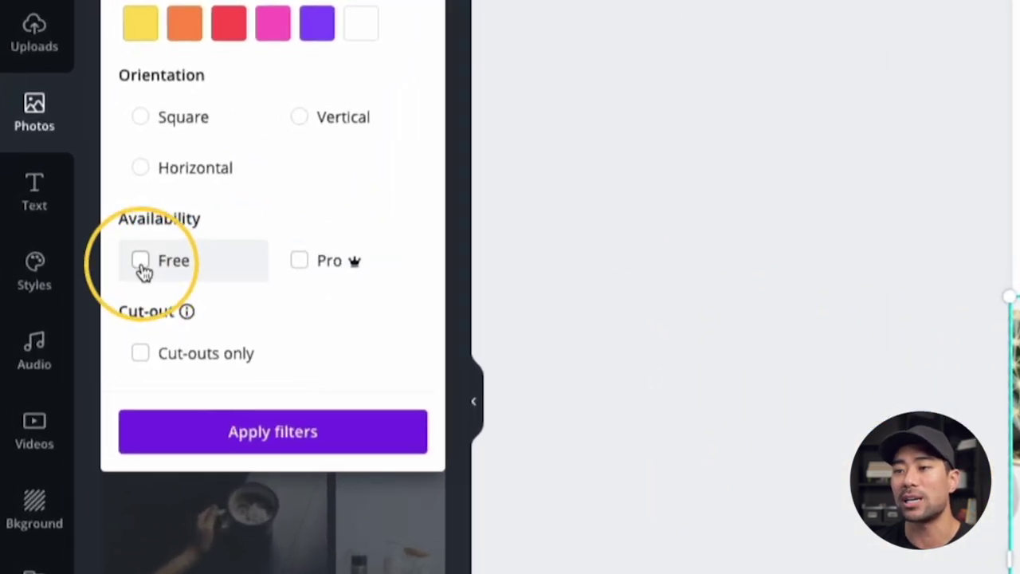
click(141, 265)
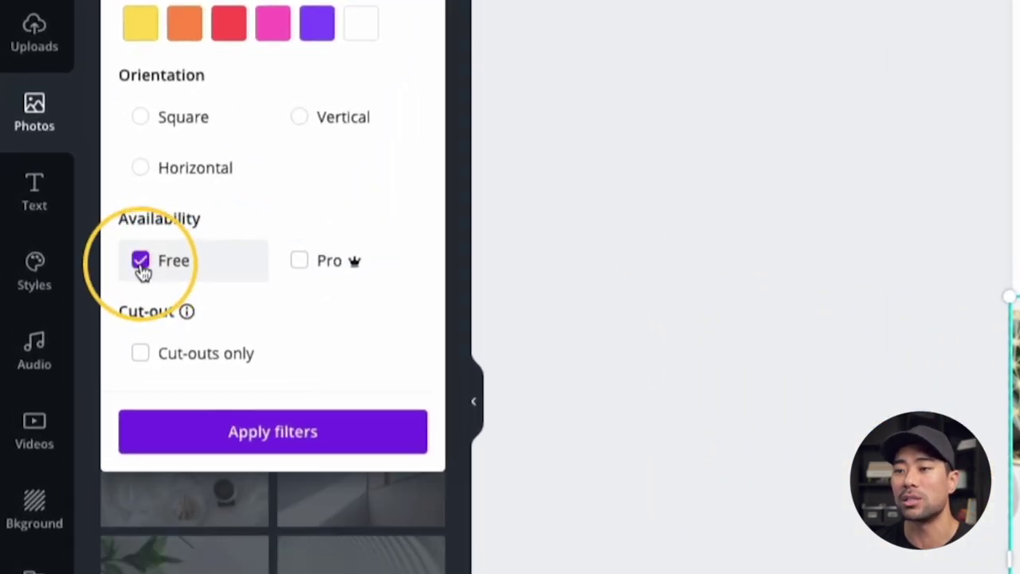
click(304, 439)
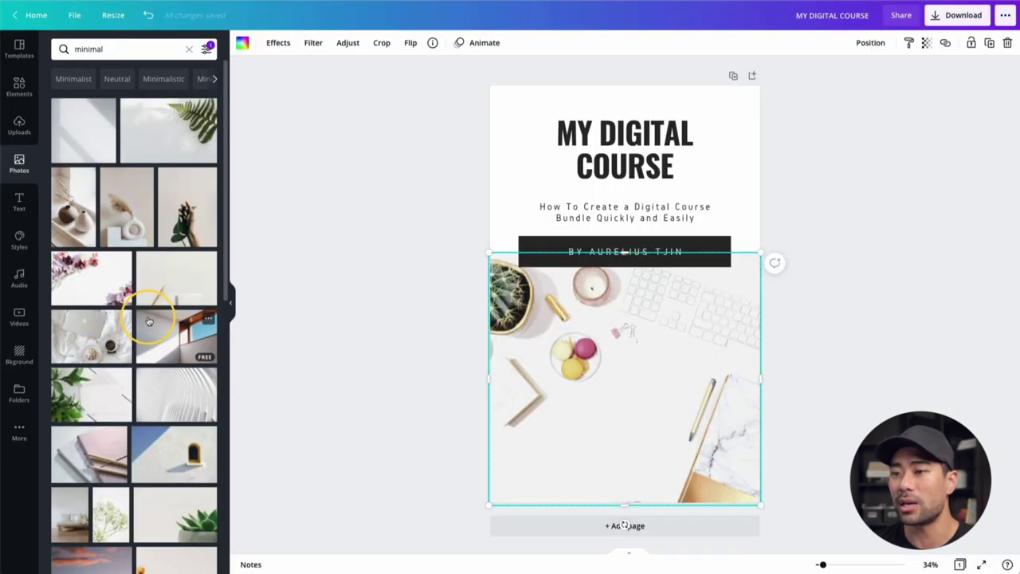
scroll(148, 321, down, 1)
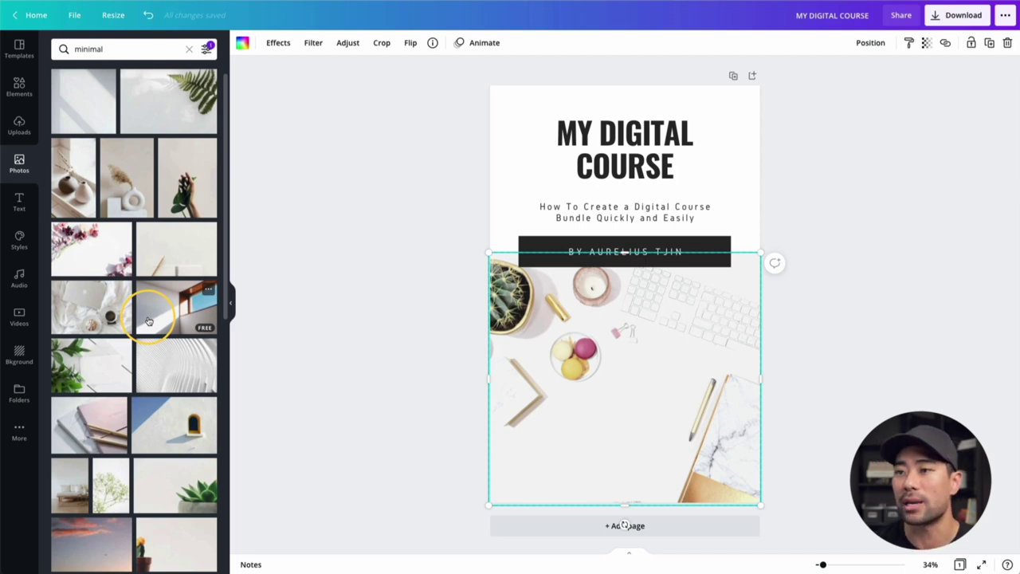
Step: Change the photo search to "minimalist" and check the photo used in the finished bundle cover design
text(ist)
key(Return)
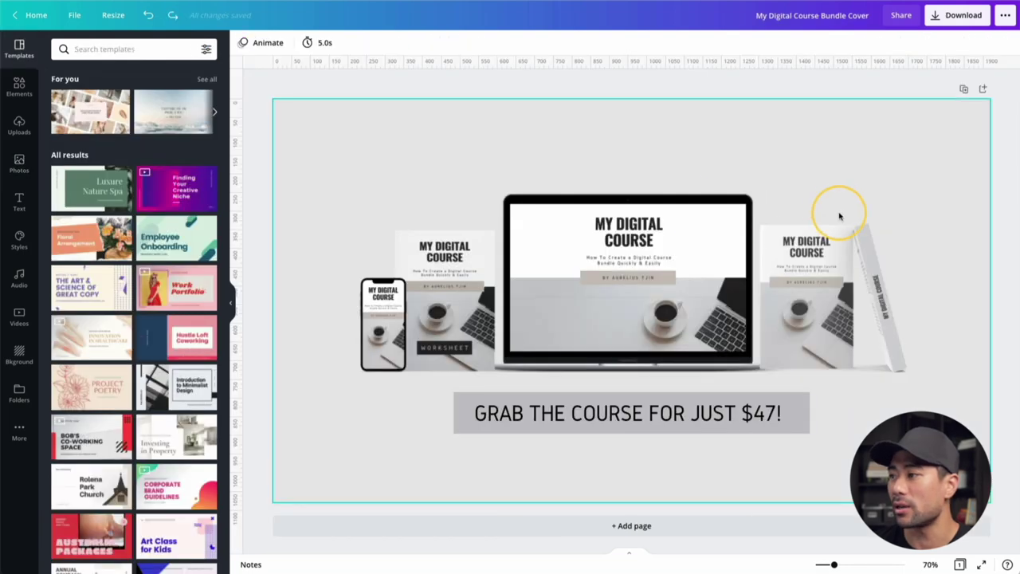
click(826, 326)
click(425, 61)
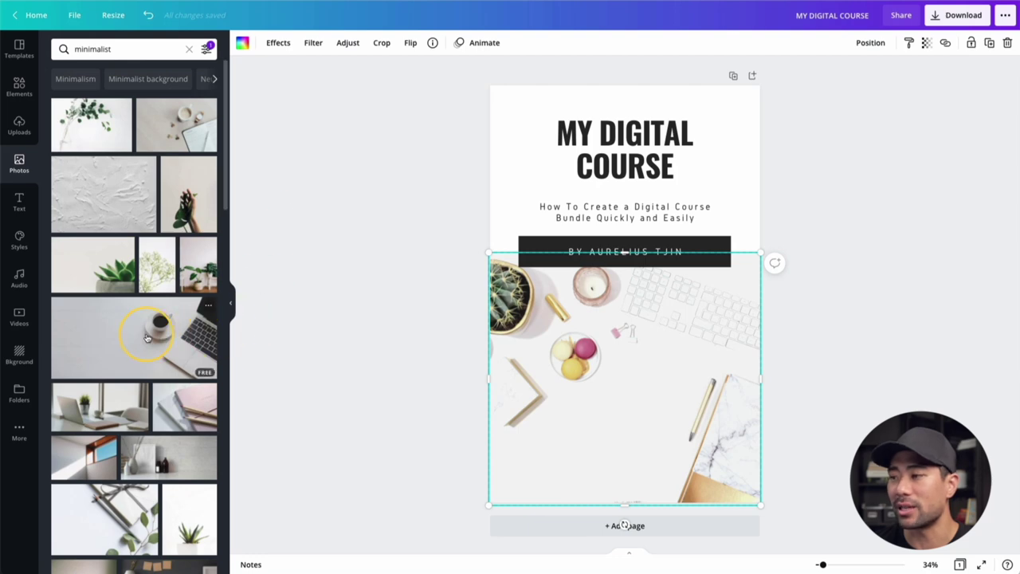
Step: Delete the flat-lay desk photo from its frame and fill the frame with the coffee cup and laptop photo
click(625, 365)
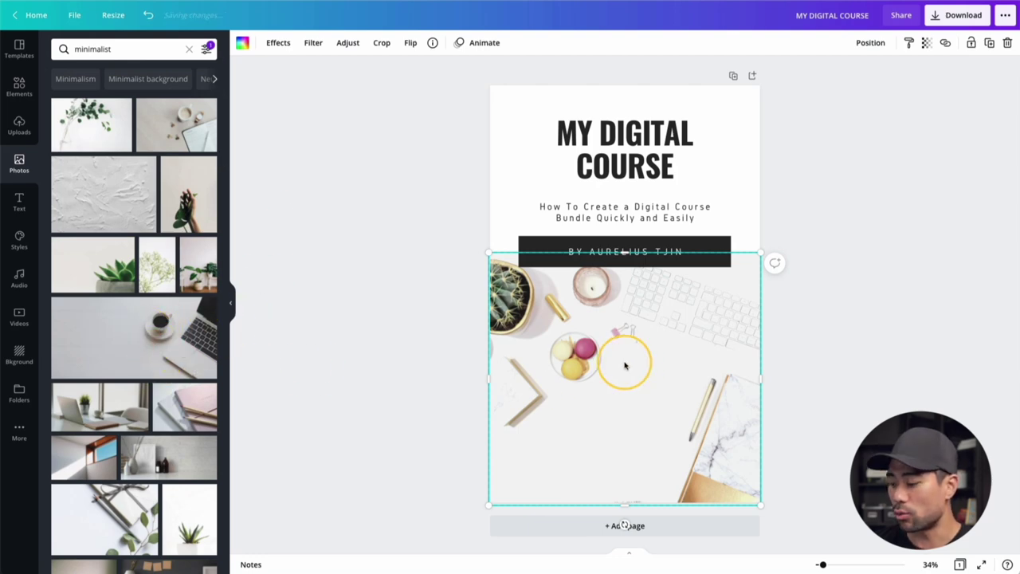
key(Delete)
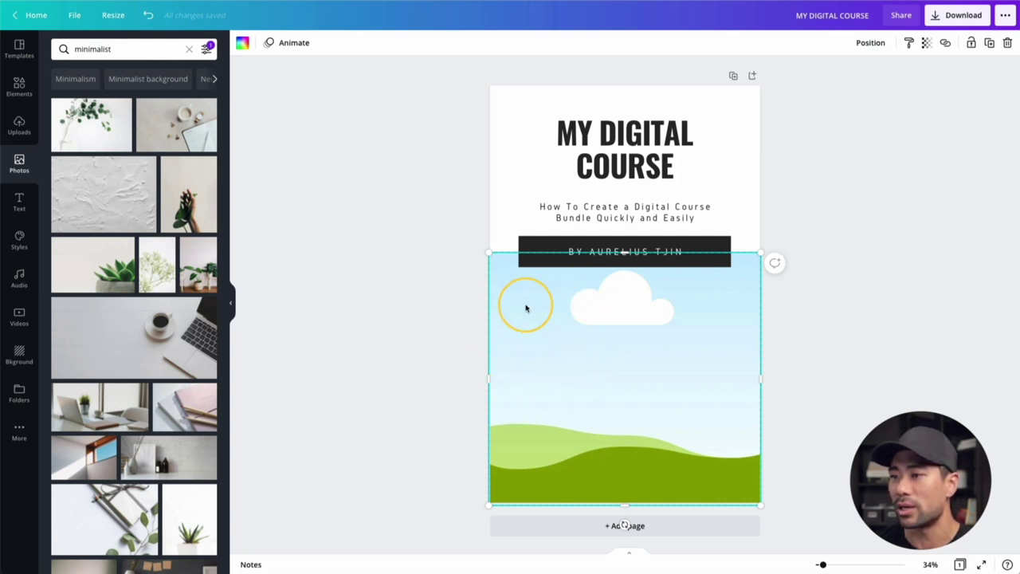
click(127, 350)
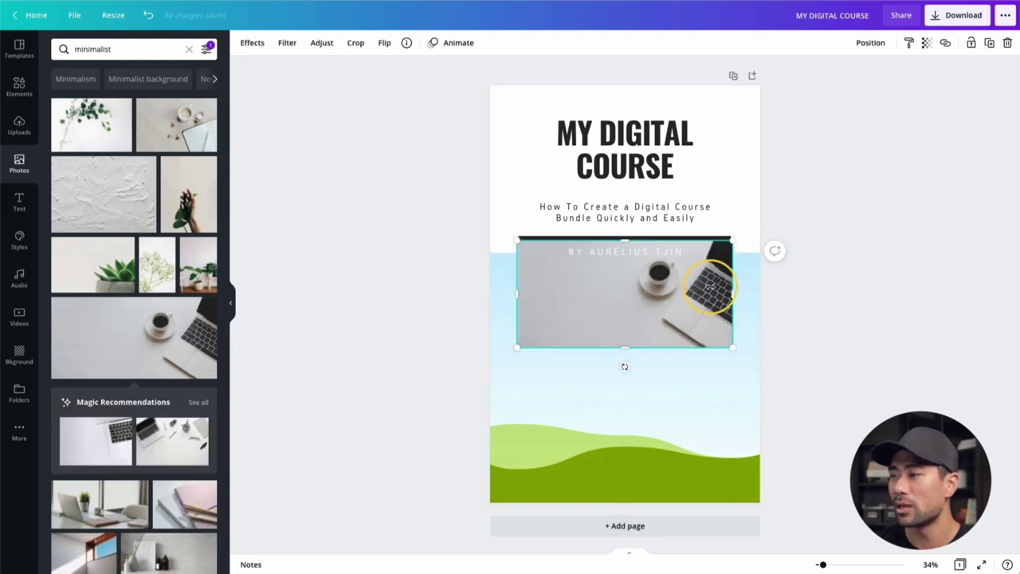
drag(681, 295, 660, 365)
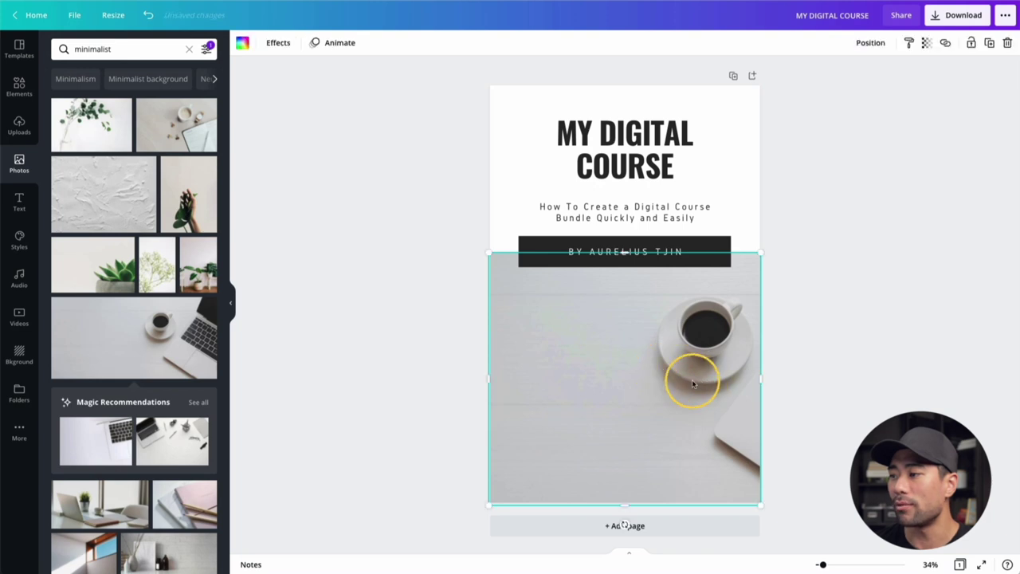
double_click(693, 381)
click(886, 198)
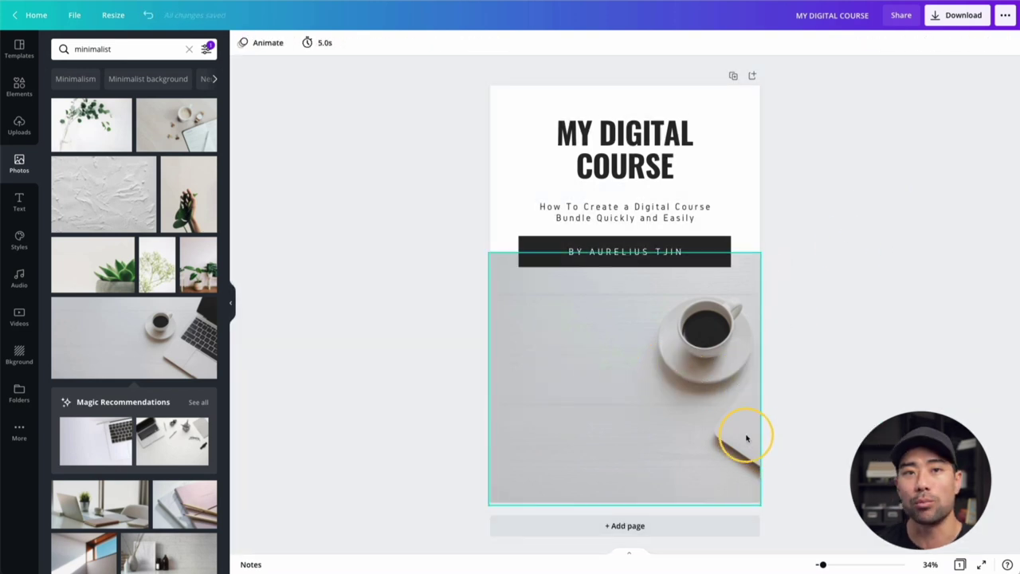
Step: Shift the photo leftward inside its frame so that both the coffee cup and the laptop's keyboard show
double_click(646, 394)
drag(759, 376, 695, 371)
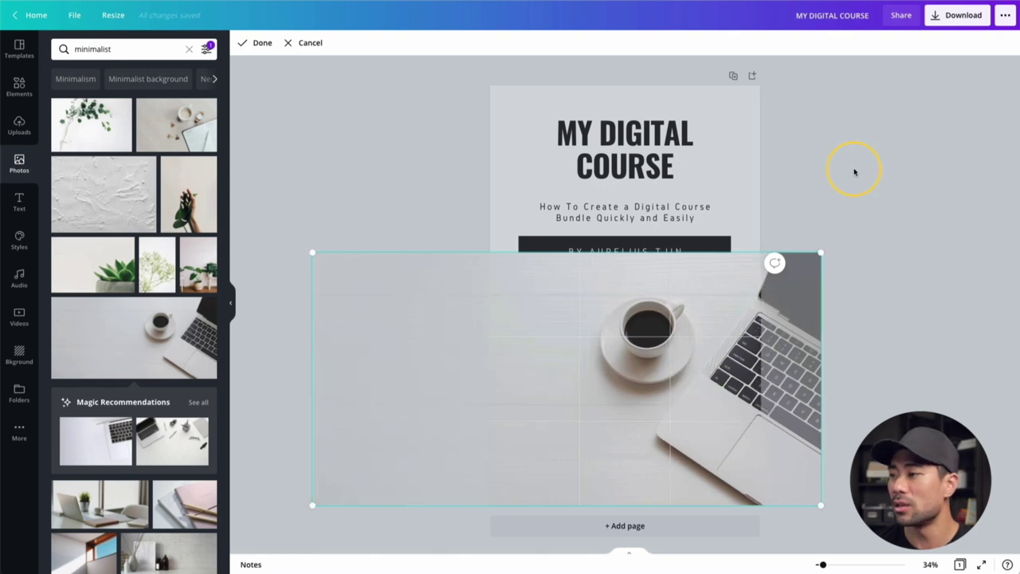
click(854, 171)
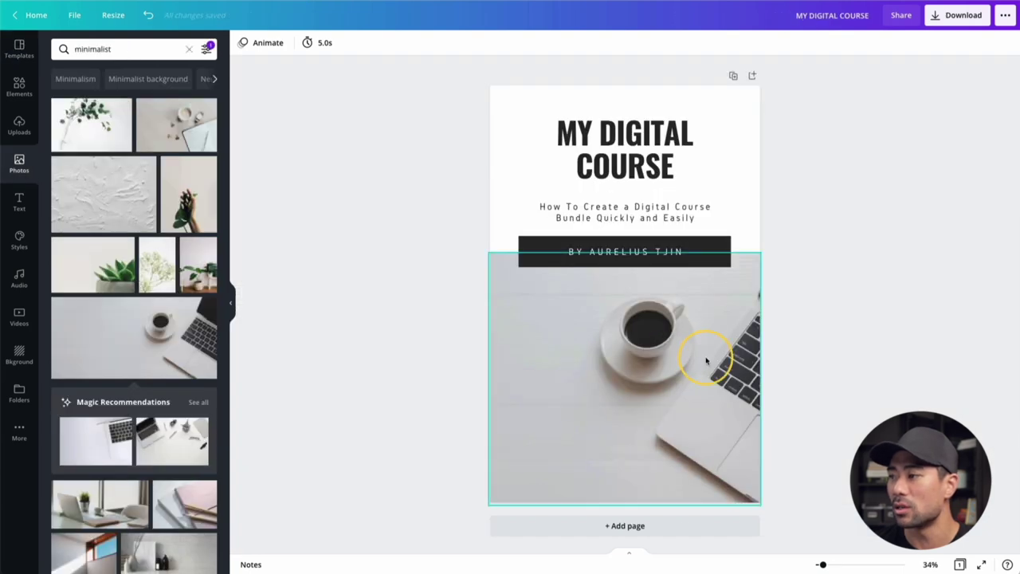
click(676, 356)
double_click(676, 358)
drag(750, 362, 699, 363)
click(964, 303)
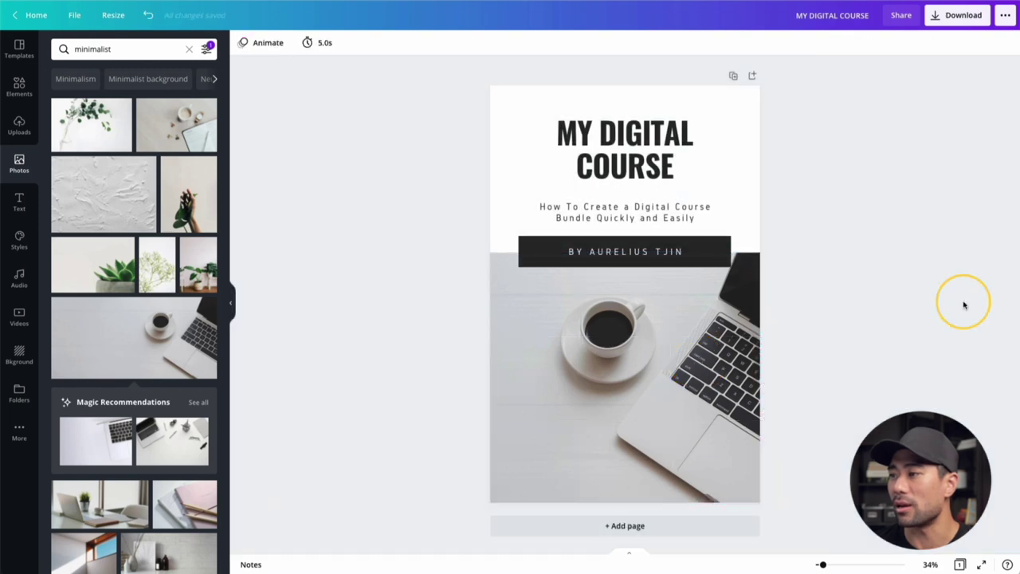
Step: Change the author banner's fill to the brownish-gray shade from the photo colors
click(531, 259)
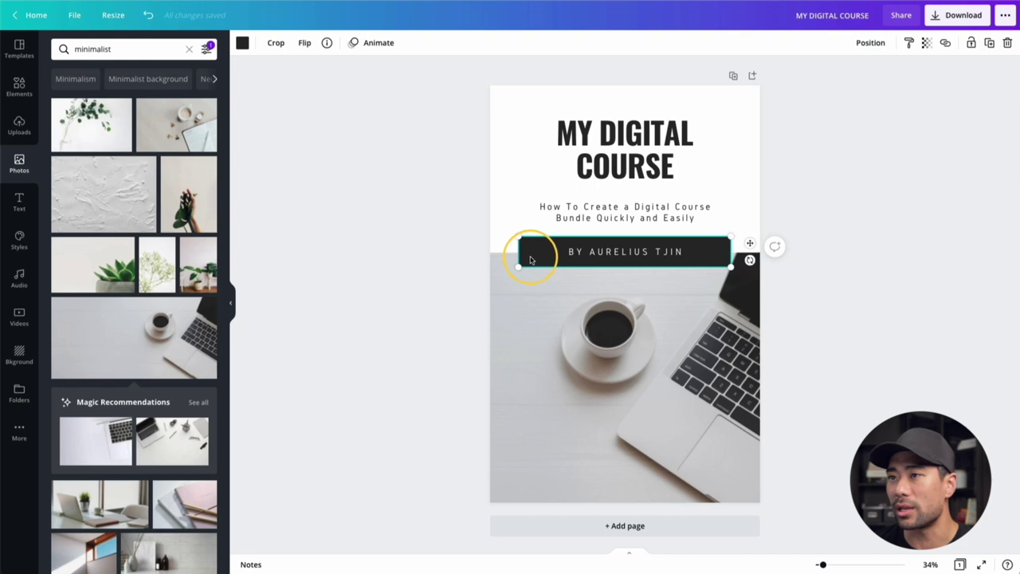
click(242, 42)
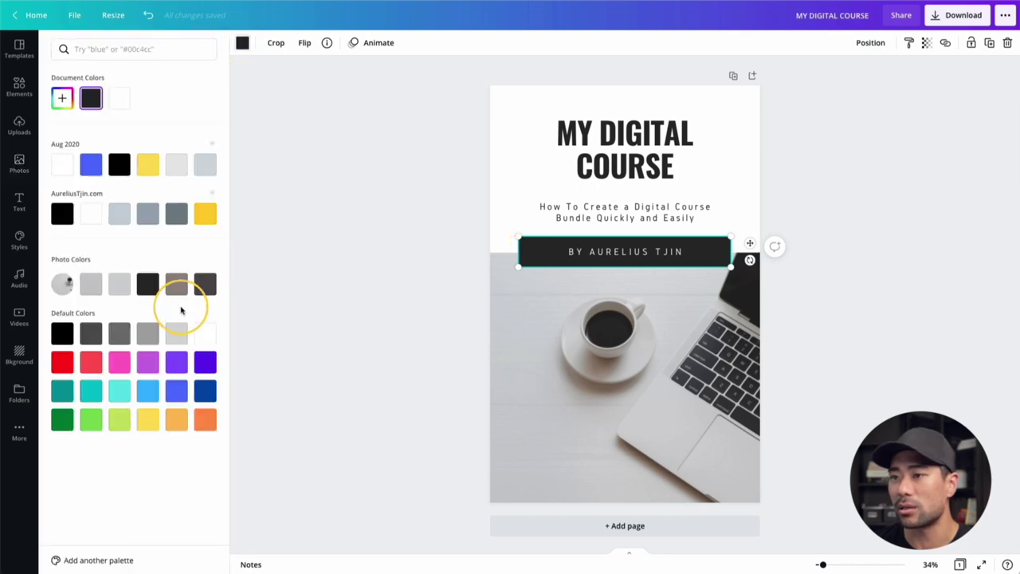
click(176, 286)
click(310, 289)
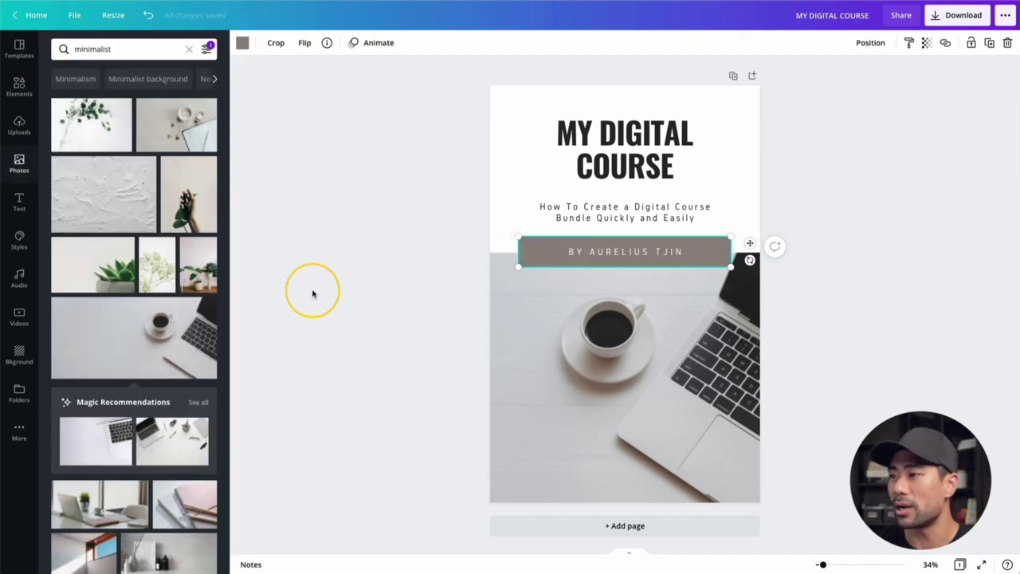
Step: Compare the cover with the finished "My Digital Course Bundle Cover" design and return to the book cover
click(269, 48)
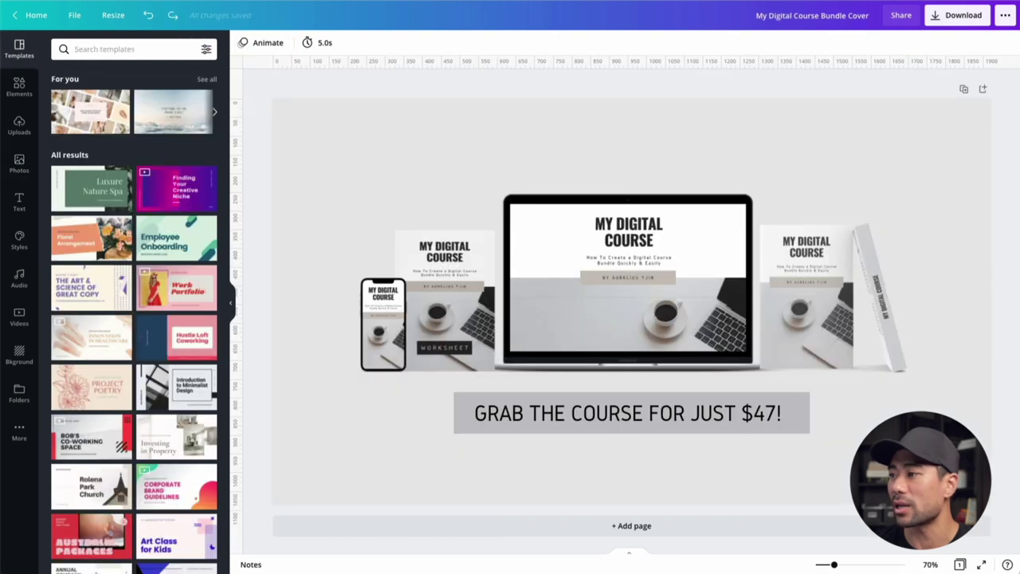
click(710, 239)
click(395, 10)
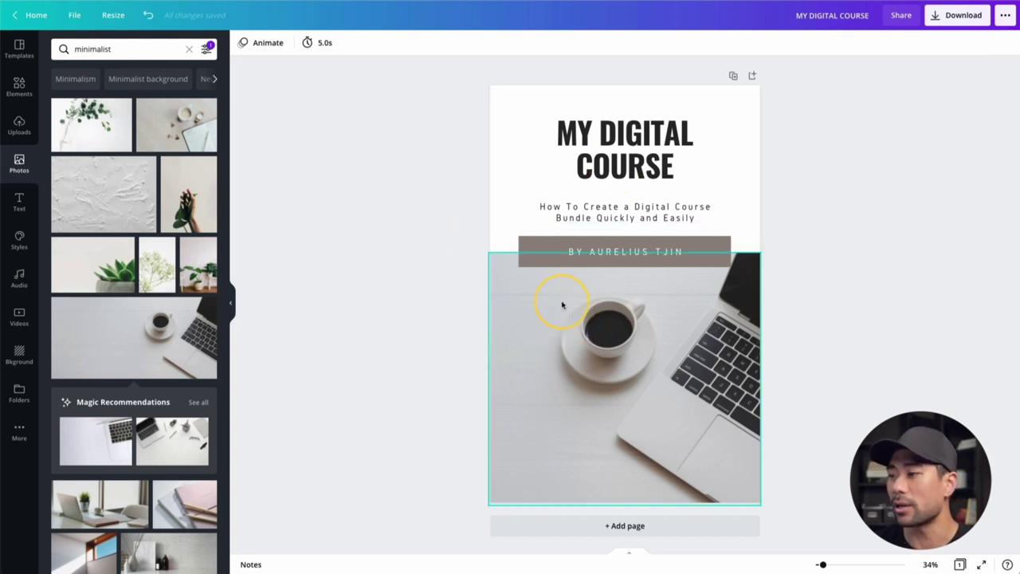
Step: Download the finished book cover as a PNG at size 1, 1500 × 2320 px
click(952, 26)
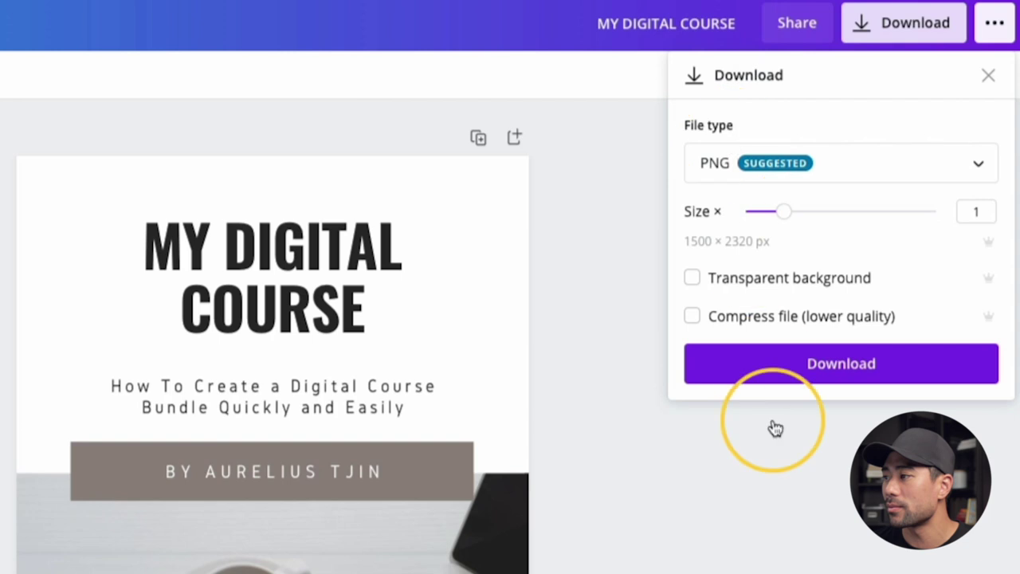
click(800, 379)
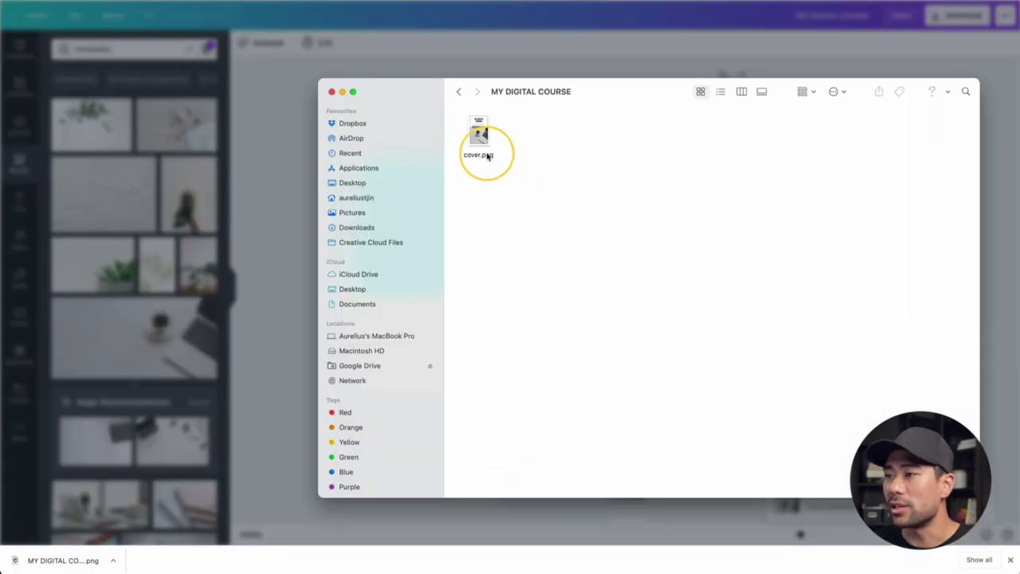
Step: Switch to Smartmockups and upload cover.png from the MY DIGITAL COURSE folder as the left book's image
click(486, 156)
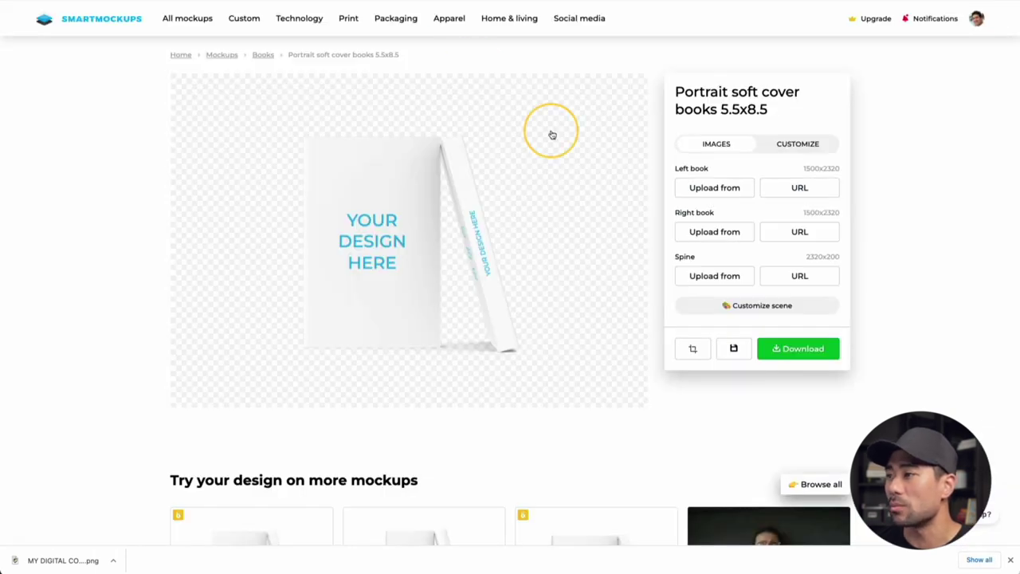
click(707, 196)
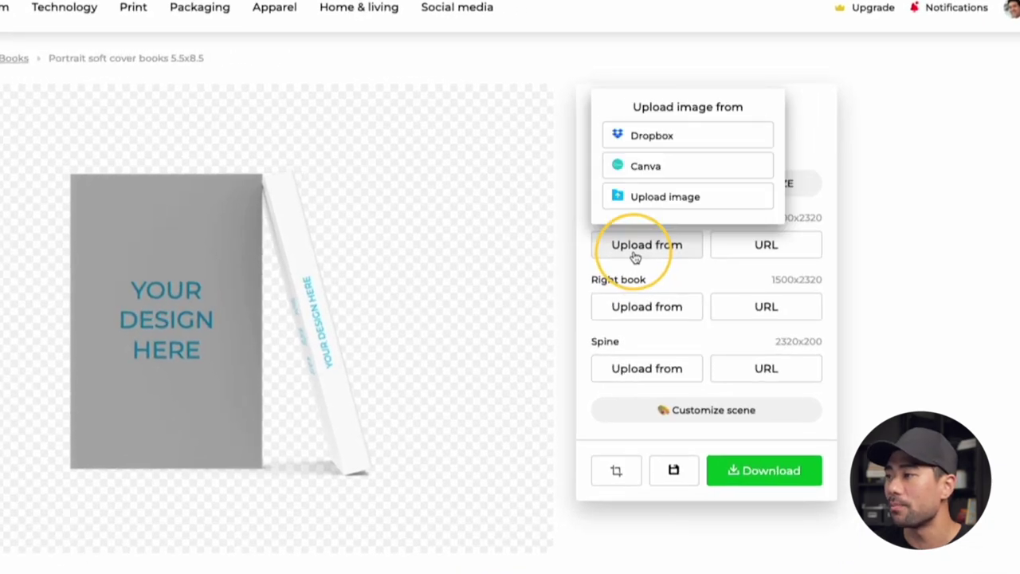
click(659, 206)
click(203, 276)
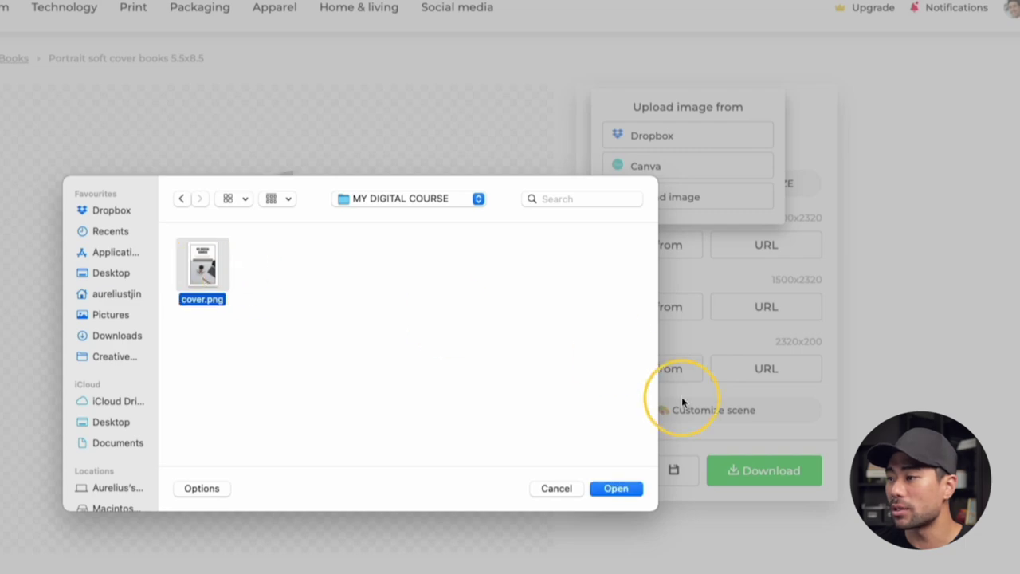
click(616, 488)
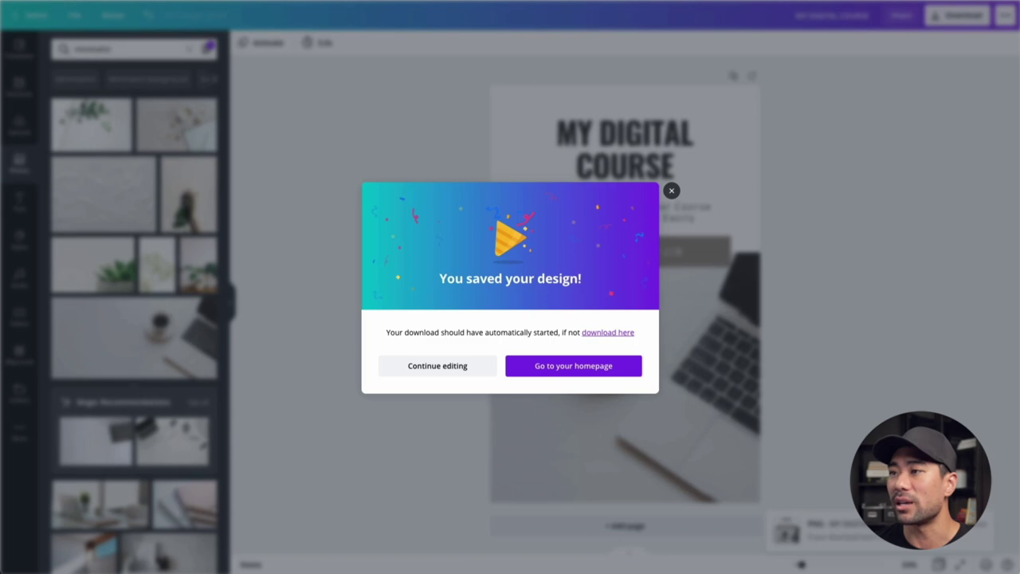
Step: Return to Canva and download the BACK COVER design containing the "ABOUT THIS BOOK" text as a PNG
click(671, 191)
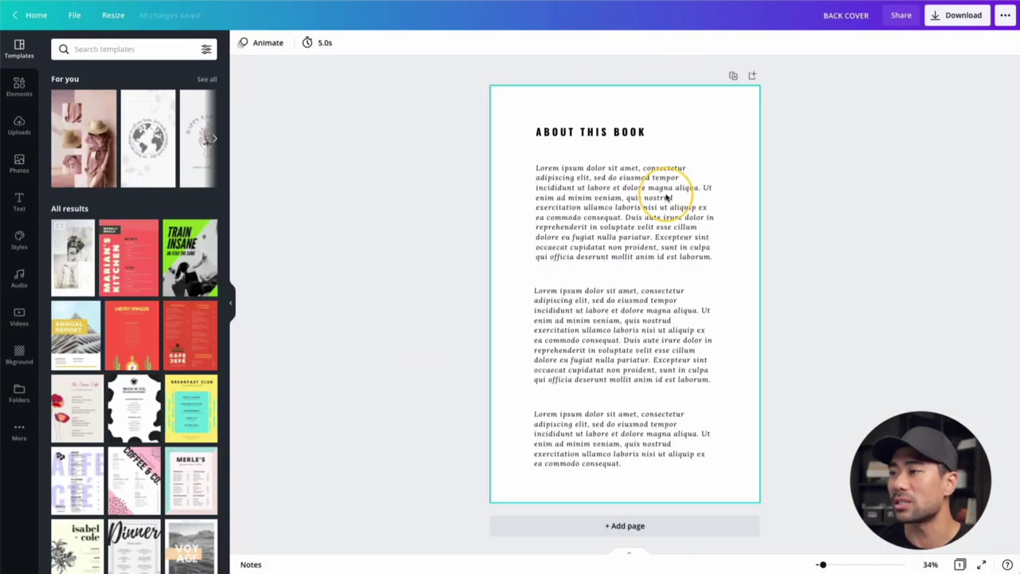
click(598, 204)
click(585, 235)
click(565, 127)
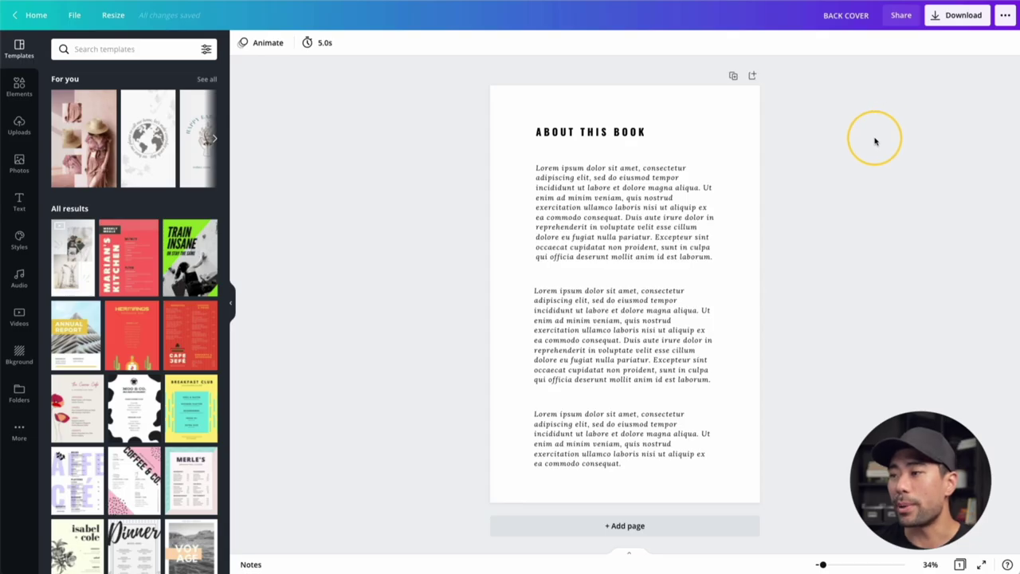
click(962, 15)
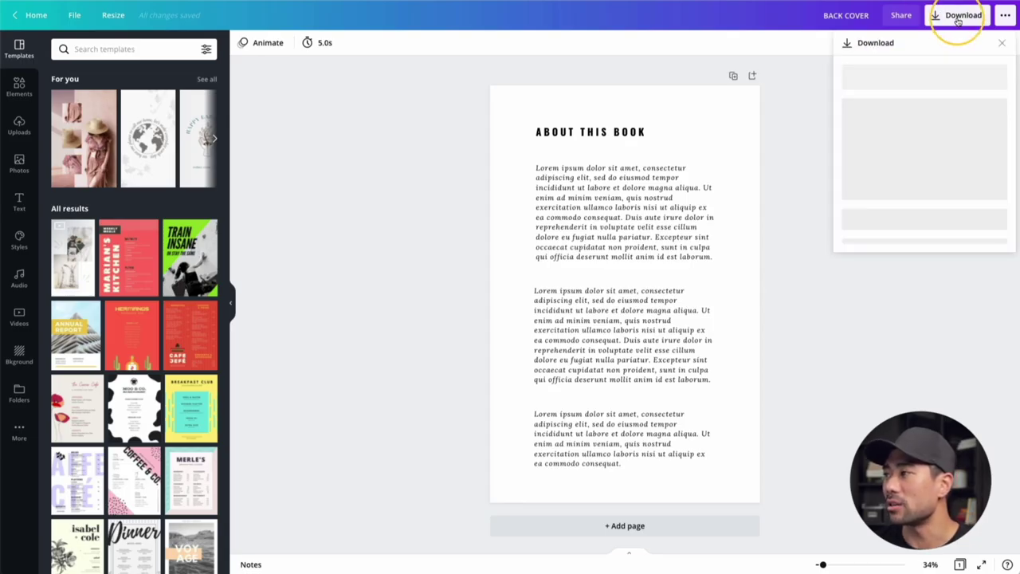
click(913, 199)
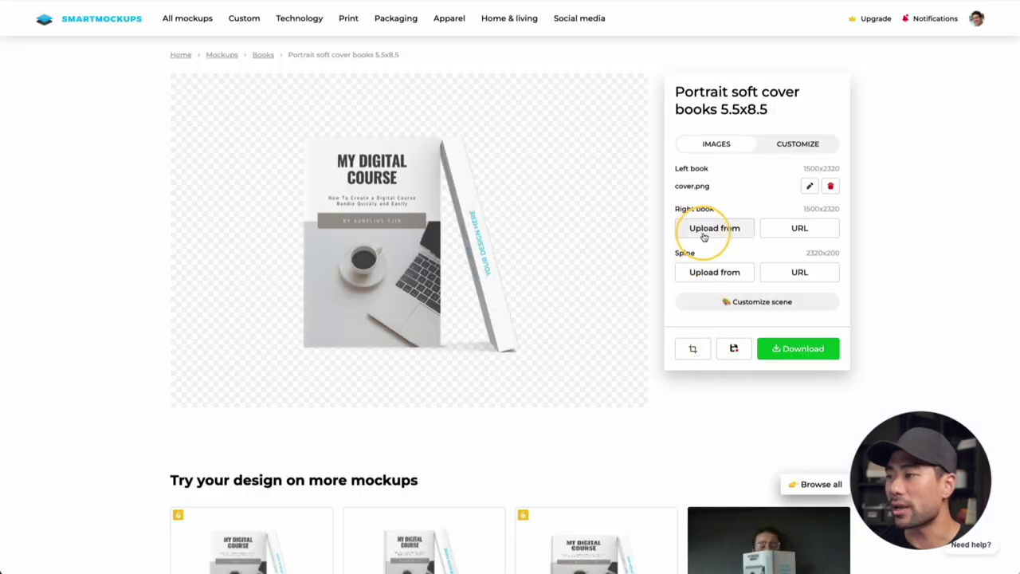
Step: Switch to Smartmockups and upload BACK COVER.png as the right book's image
click(704, 235)
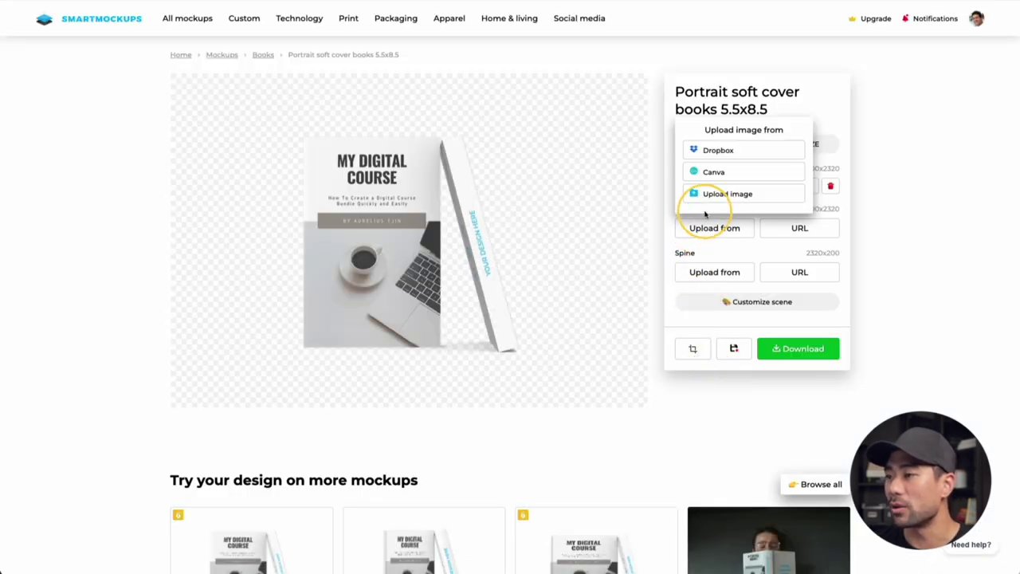
click(722, 200)
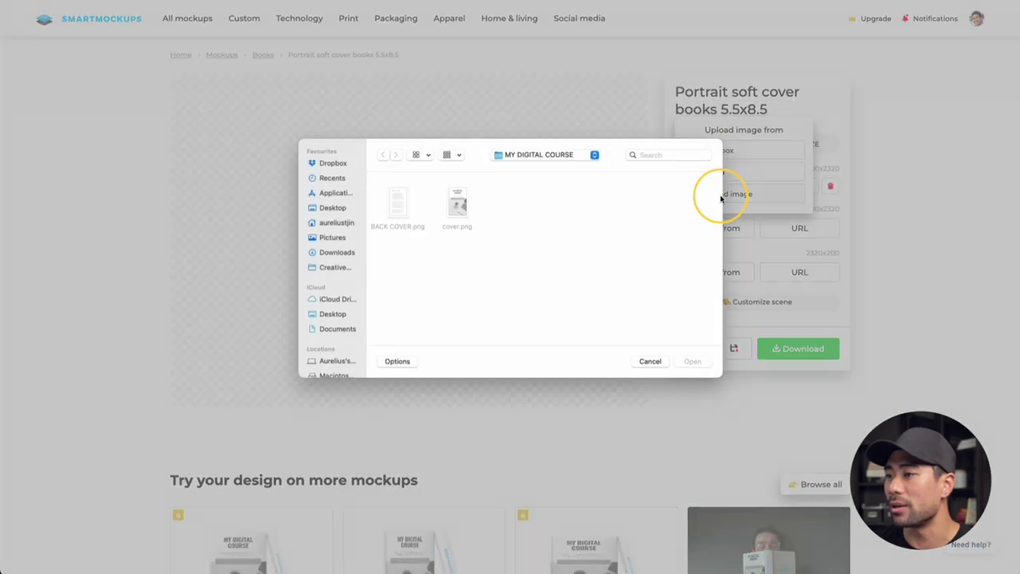
click(395, 209)
double_click(394, 209)
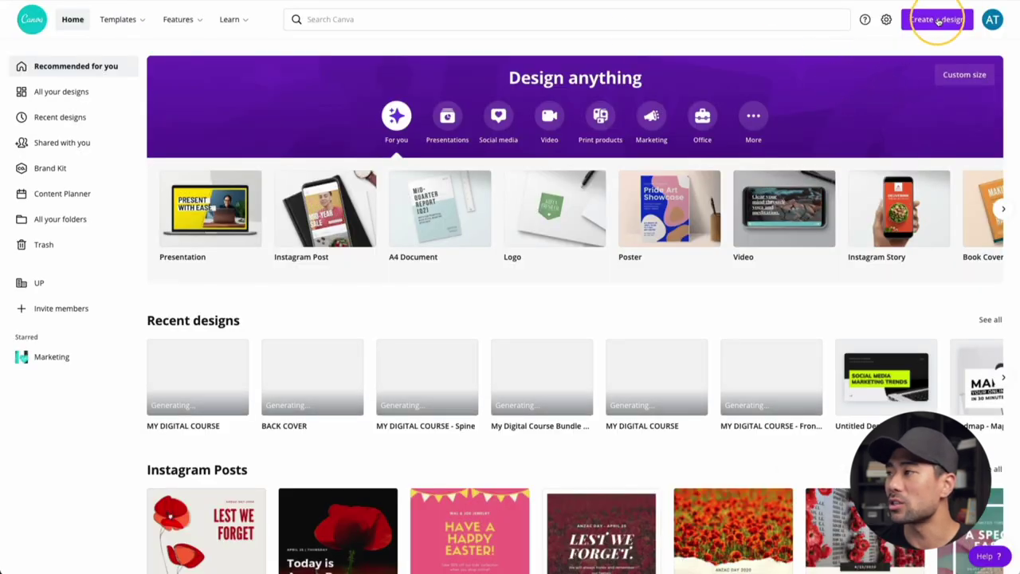
Step: Create a new Canva design from the recent custom size 2320 x 200 px
click(938, 20)
click(858, 302)
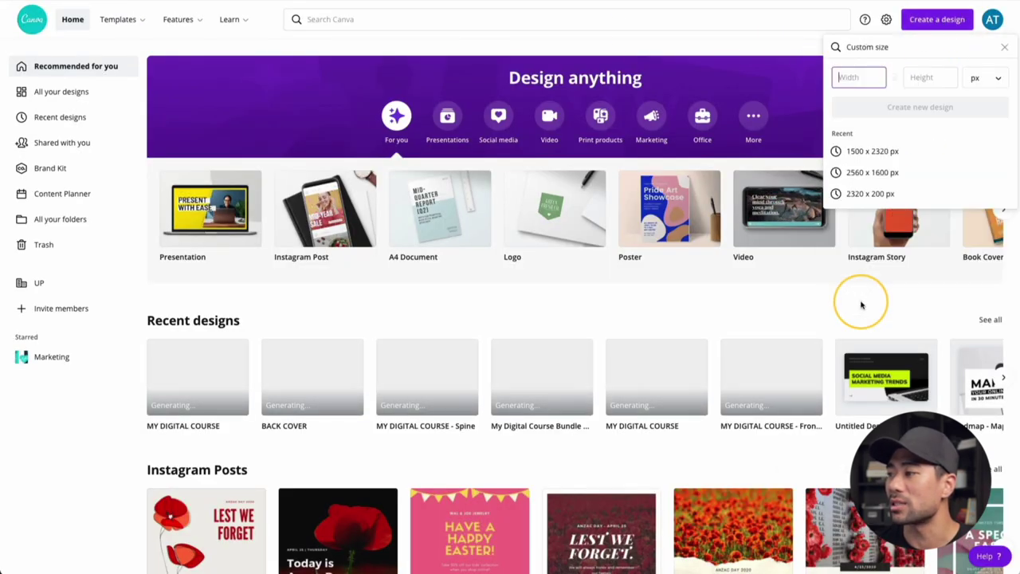
click(874, 196)
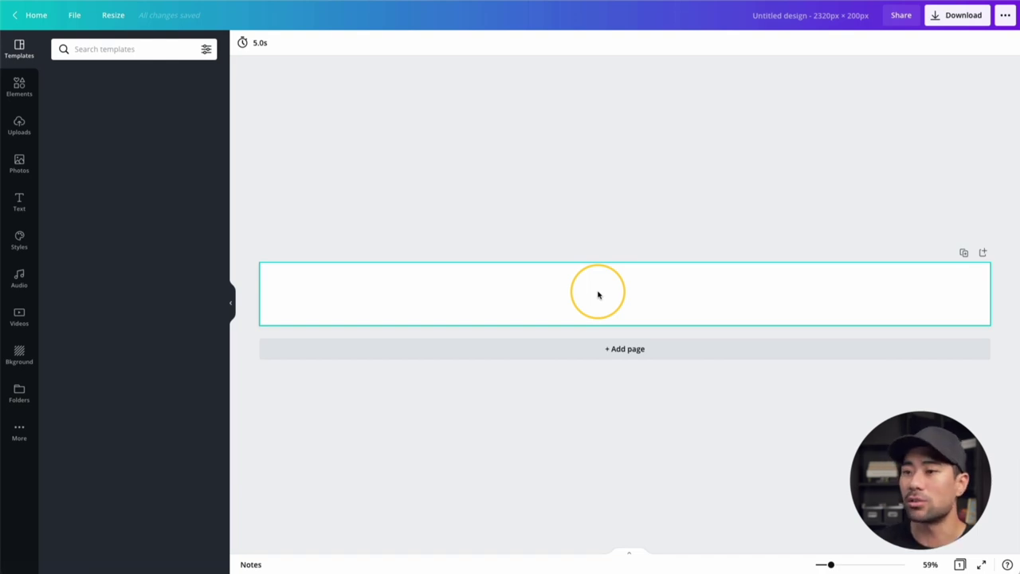
Step: Add a heading to the blank spine page and change its text to "SPINE"
click(20, 203)
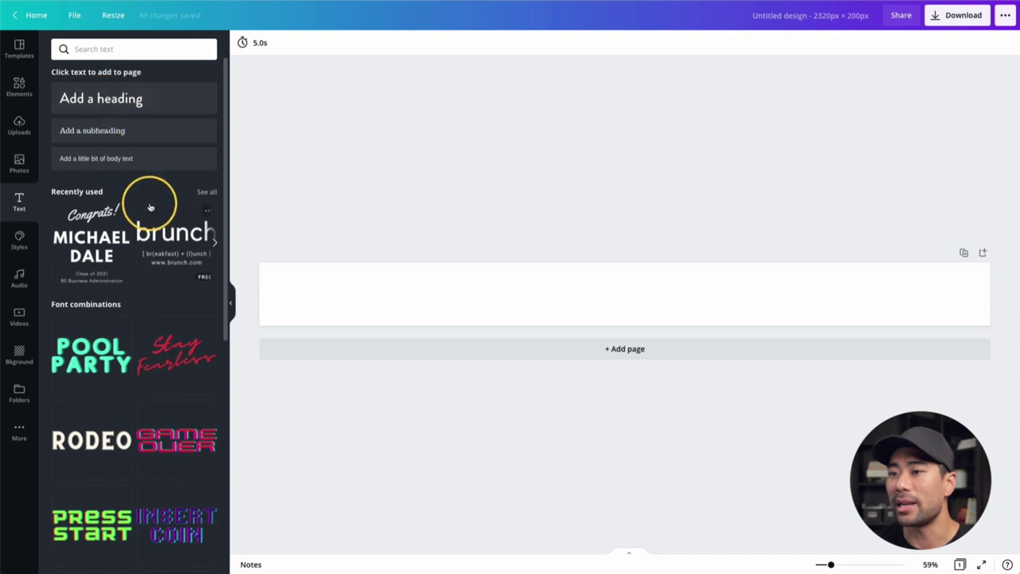
click(100, 98)
double_click(625, 295)
text(SPINE)
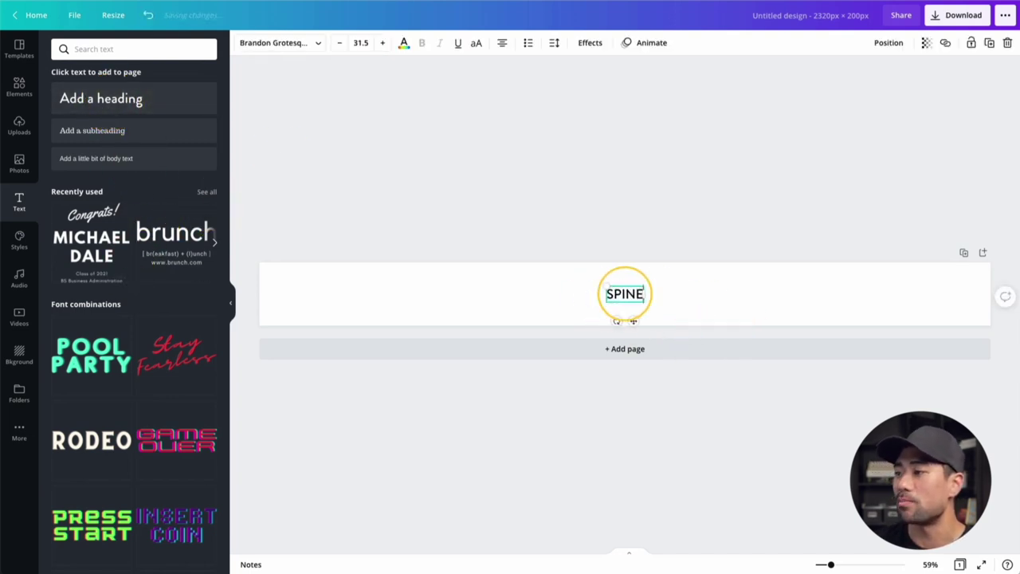
click(647, 462)
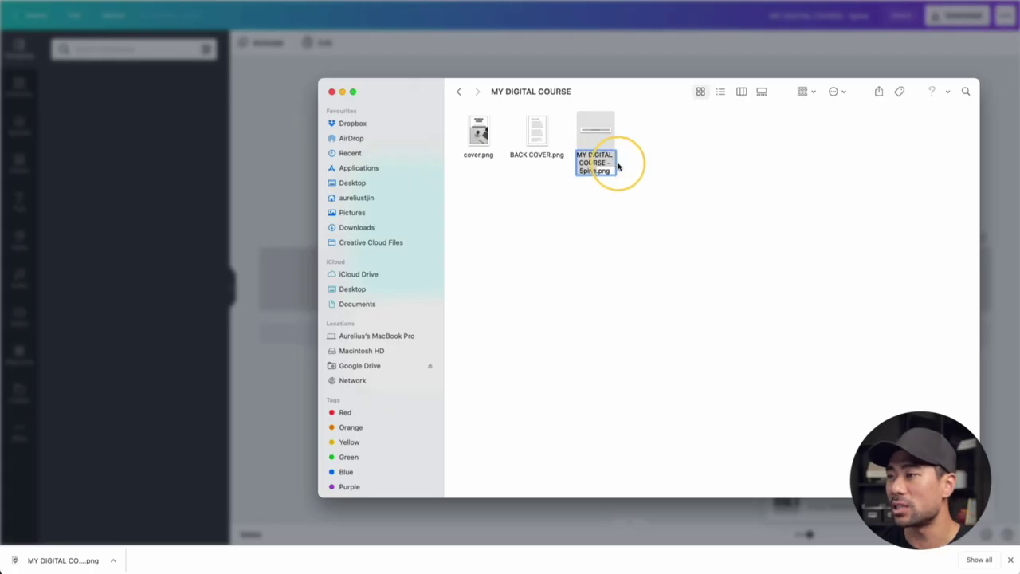
Step: Switch to Smartmockups and upload MY DIGITAL COURSE - Spine.png as the book mockup's spine image
click(606, 199)
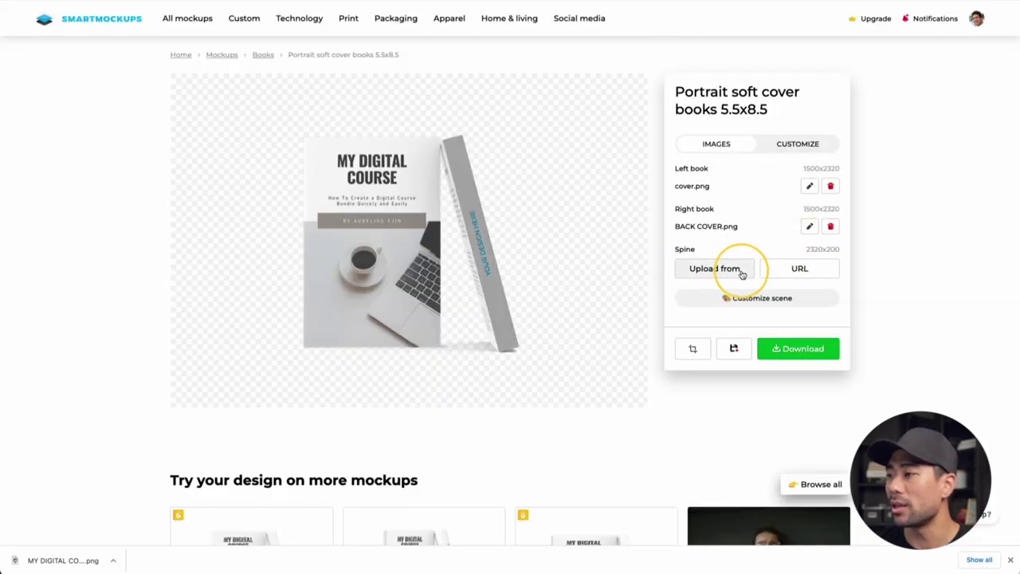
click(732, 271)
click(728, 234)
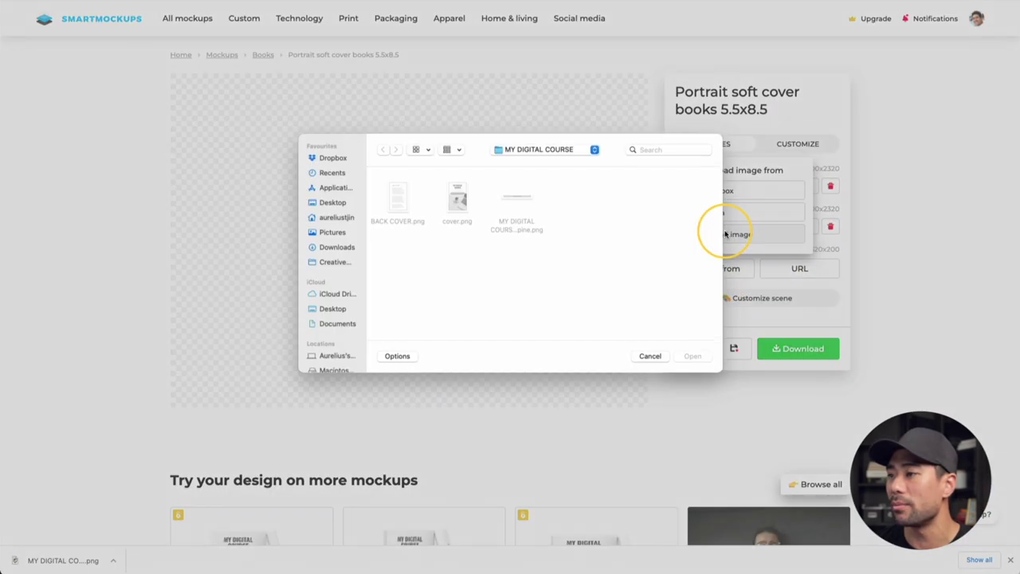
click(517, 205)
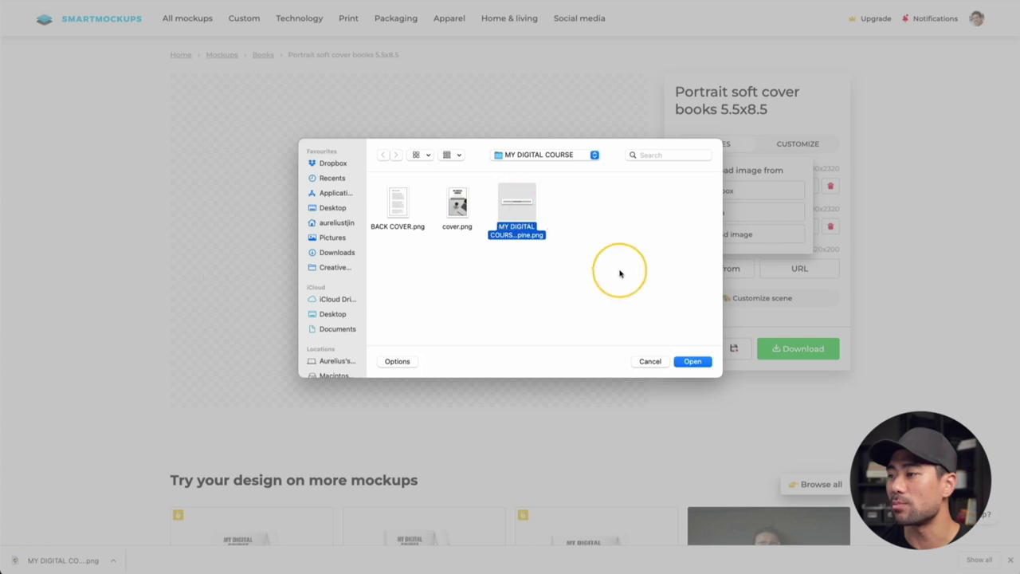
click(693, 362)
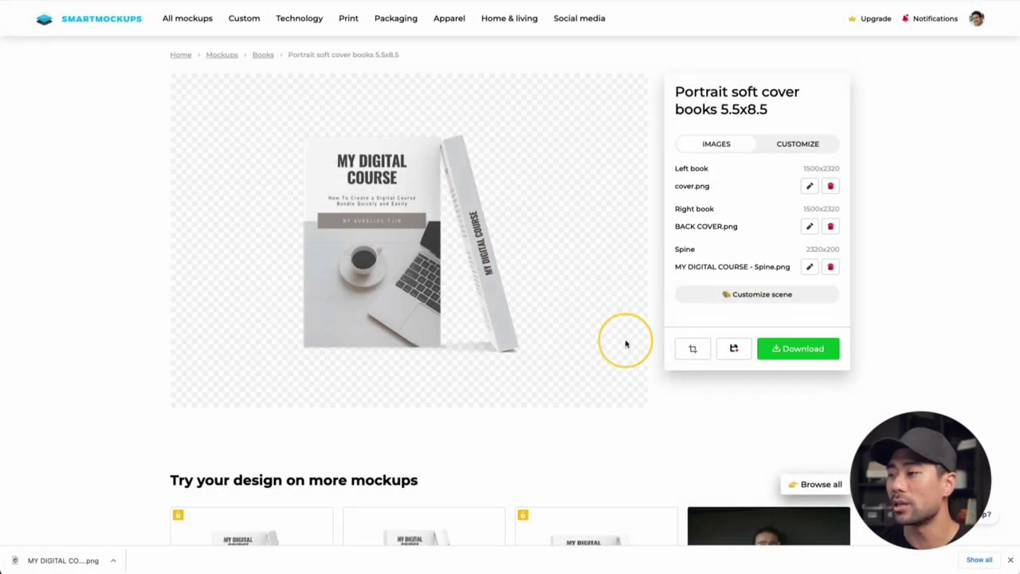
Step: Download the book mockup in High quality (1920x1344) and rename the saved PNG file to "ebooks"
click(795, 348)
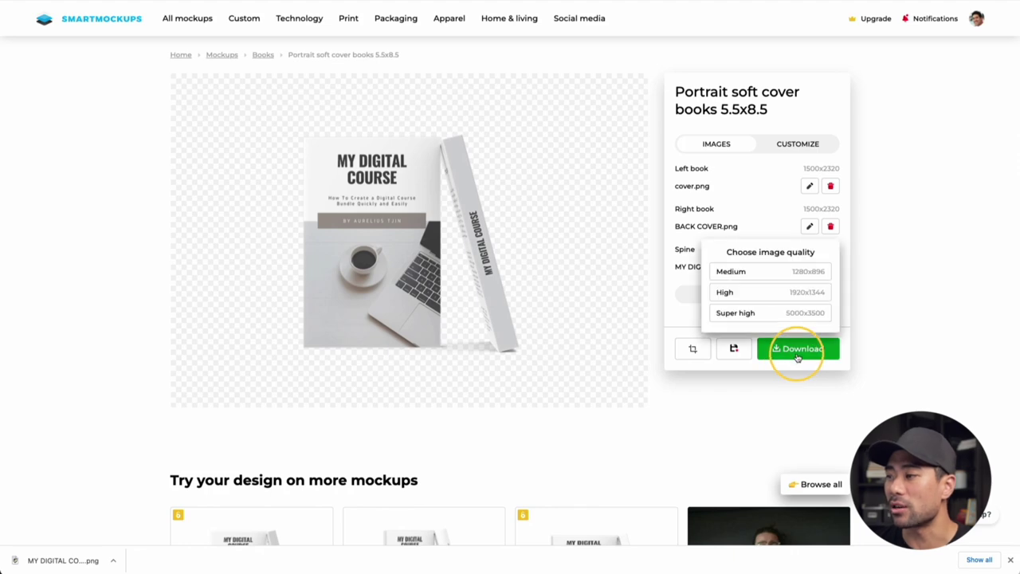
click(761, 301)
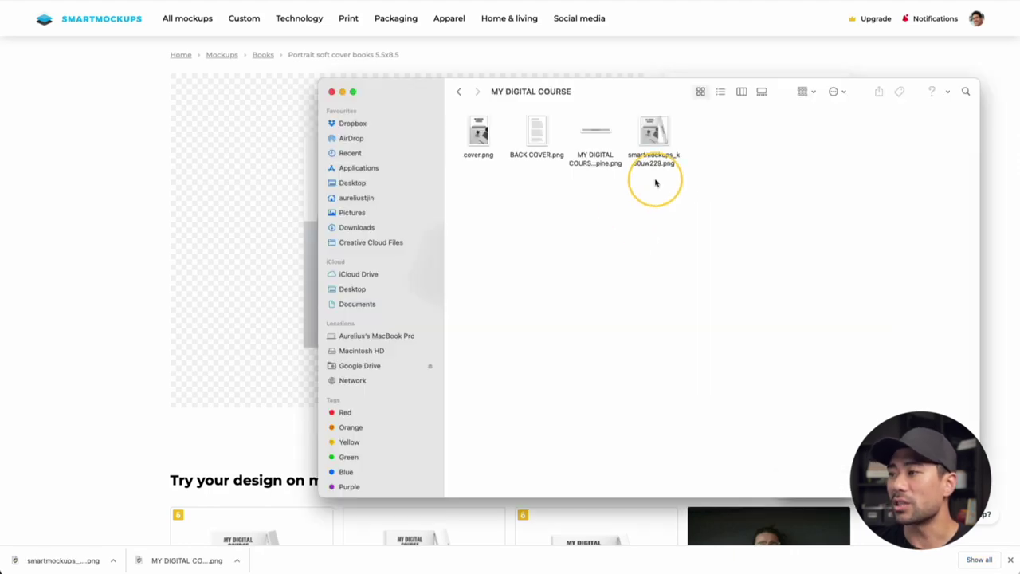
click(660, 162)
key(Return)
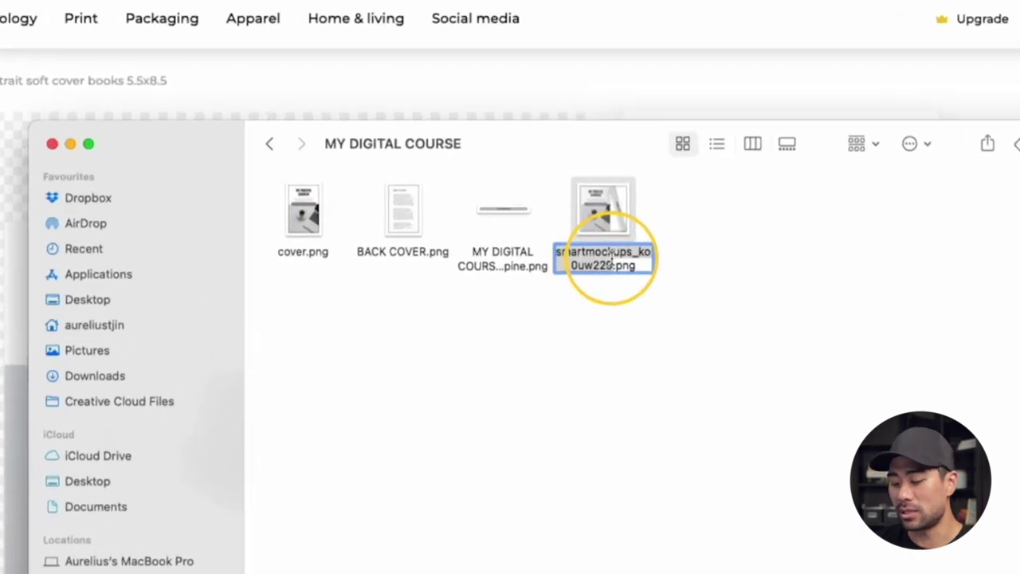
text(ebooks)
key(Return)
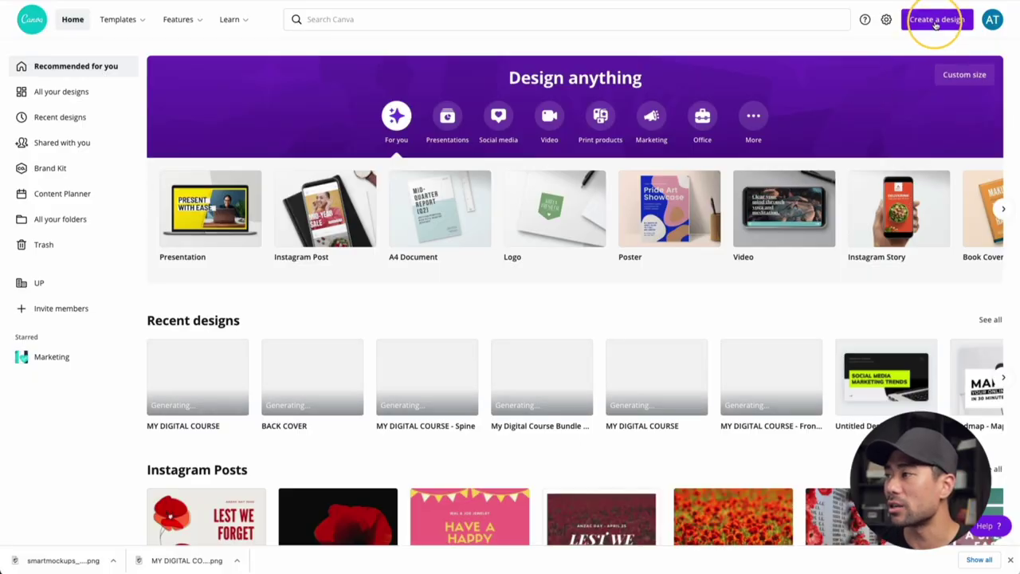
Step: Examine the laptop and book mockups in the finished "My Digital Course Bundle Cover" design in Canva
click(941, 24)
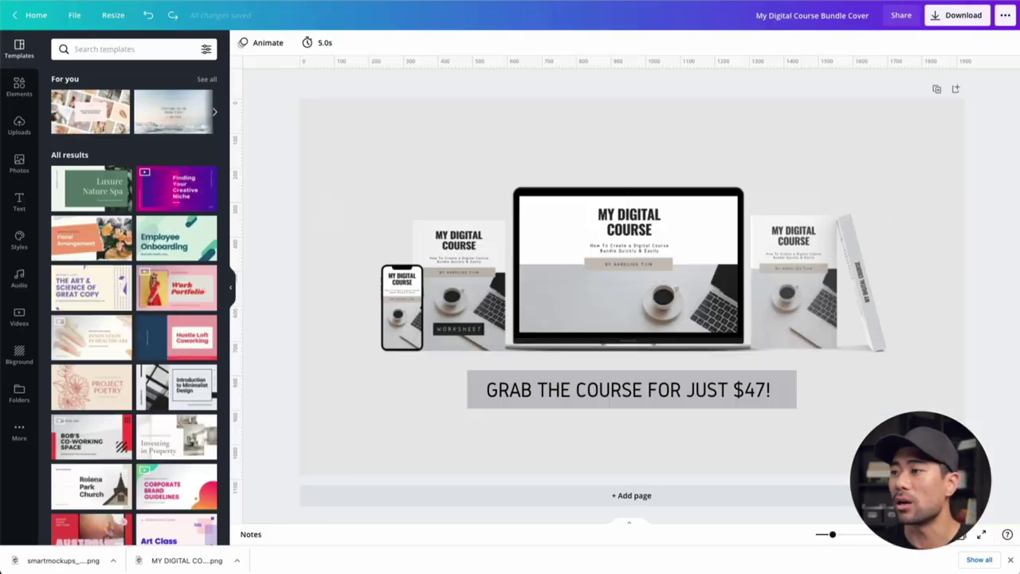
click(658, 294)
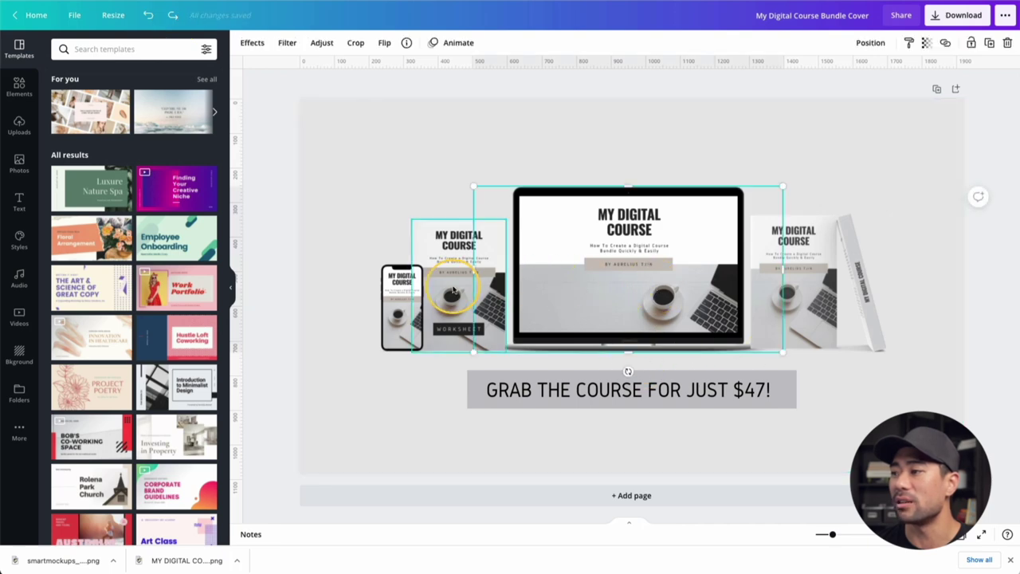
click(833, 264)
click(723, 108)
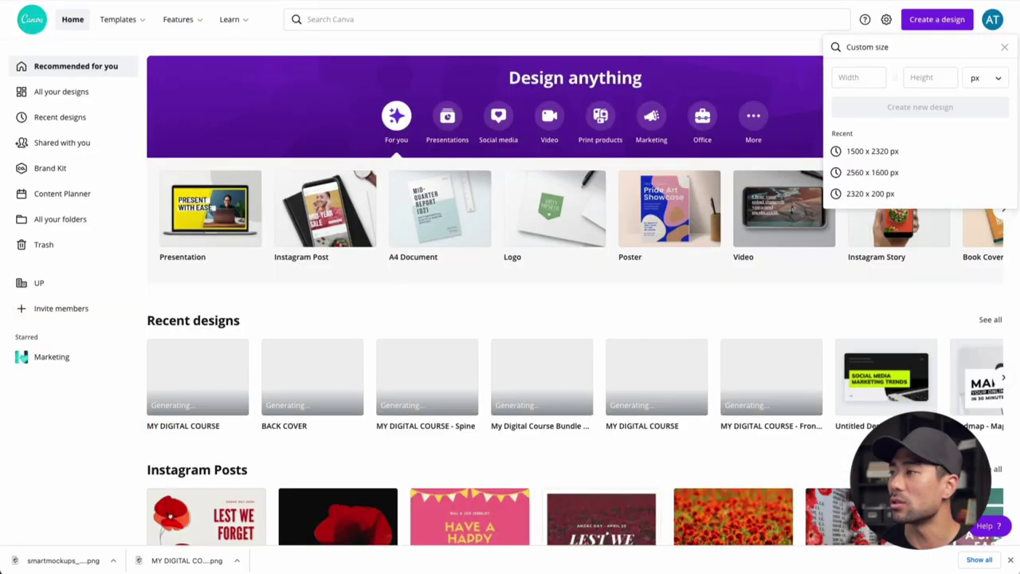
click(853, 75)
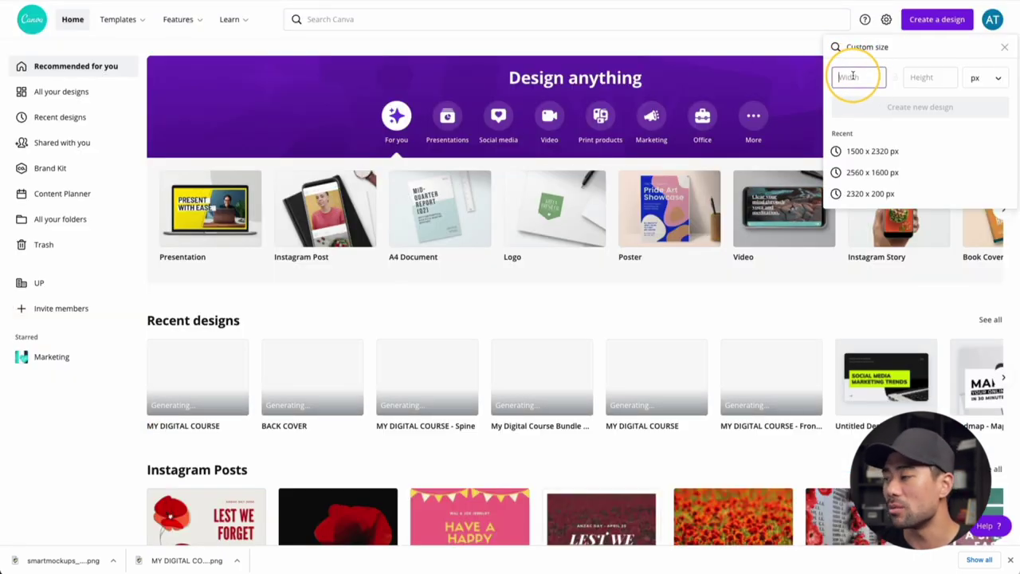
text(1920)
key(Tab)
text(1080)
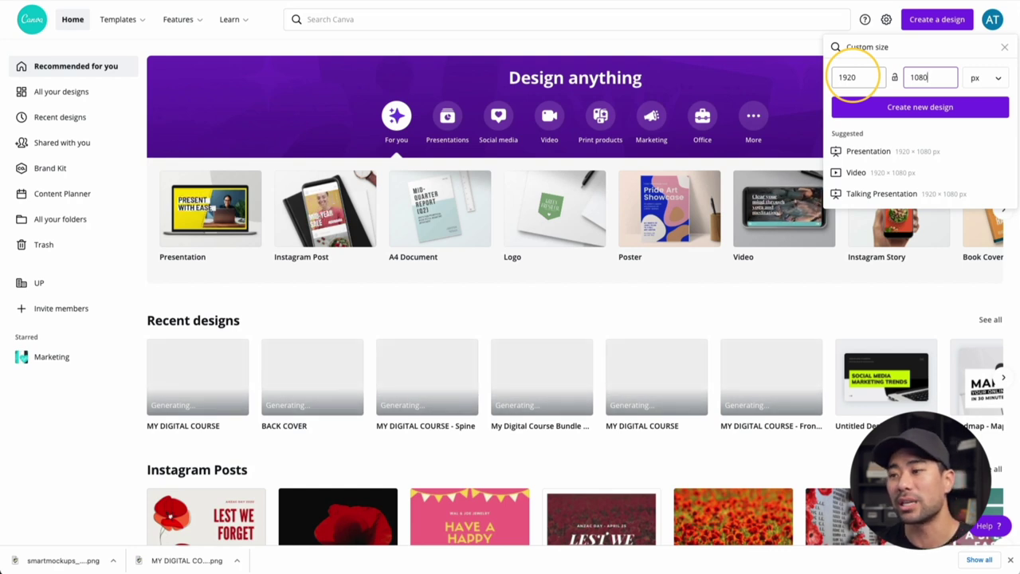
double_click(849, 76)
text(1080)
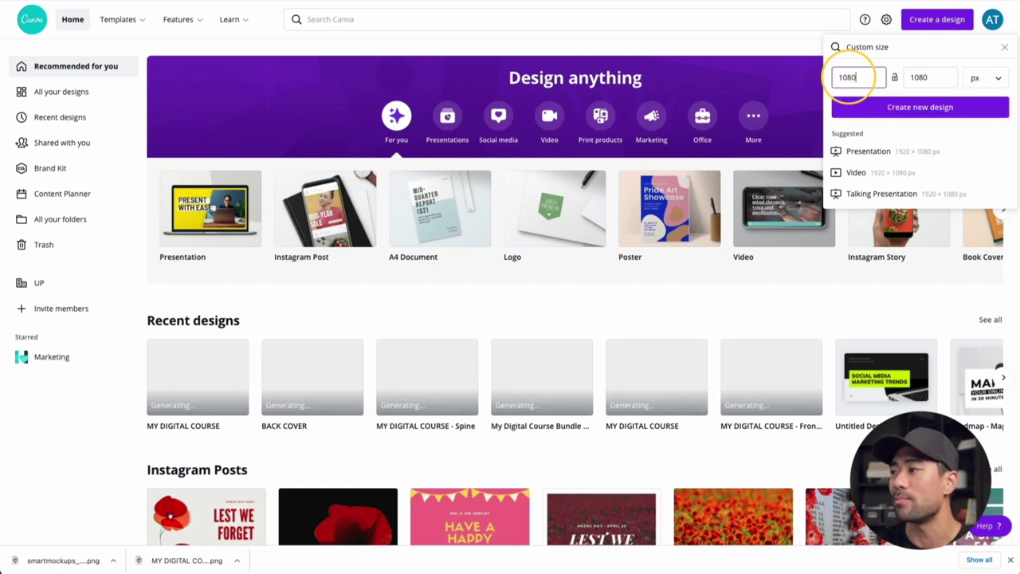
double_click(849, 76)
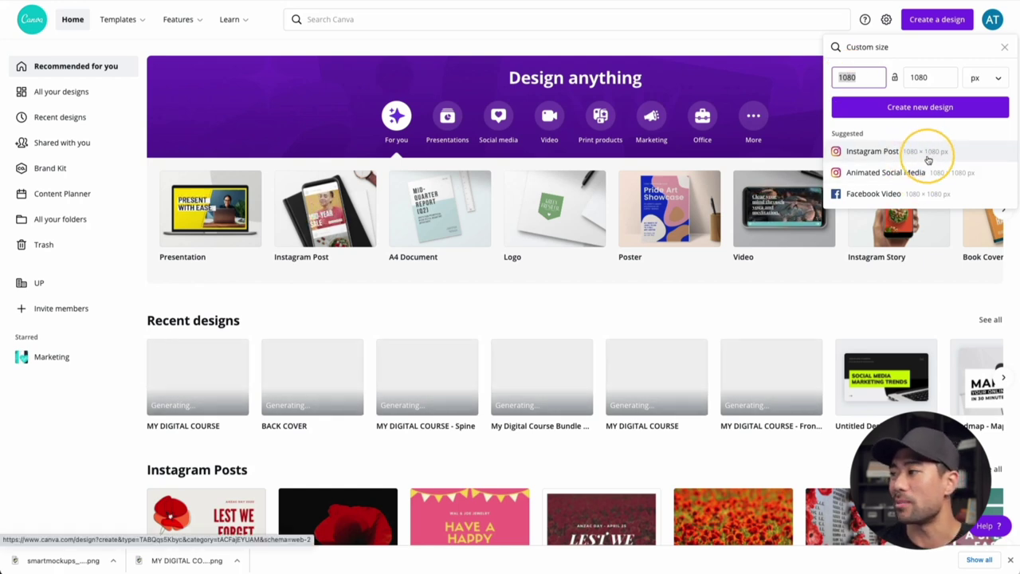
double_click(872, 78)
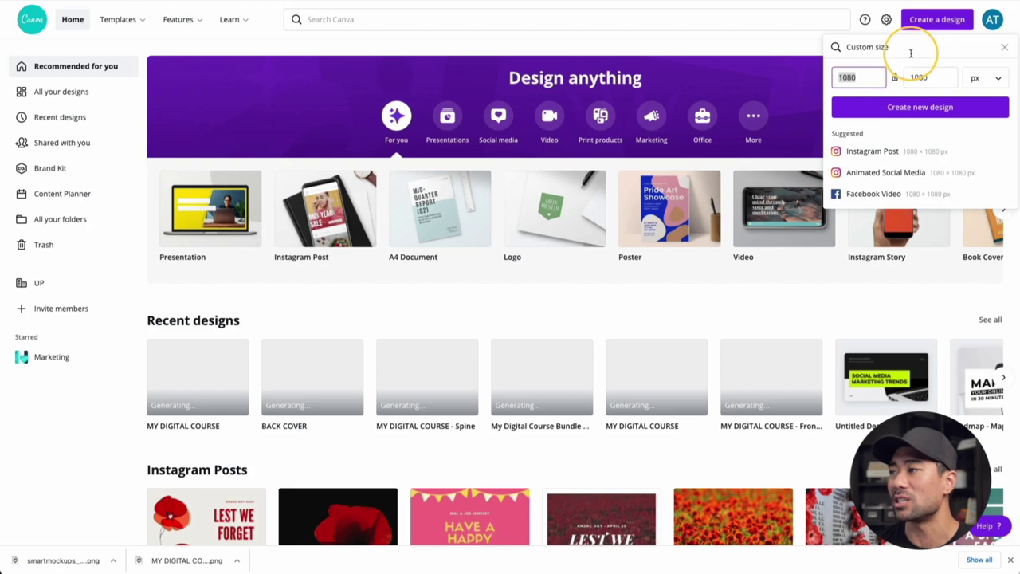
click(1004, 46)
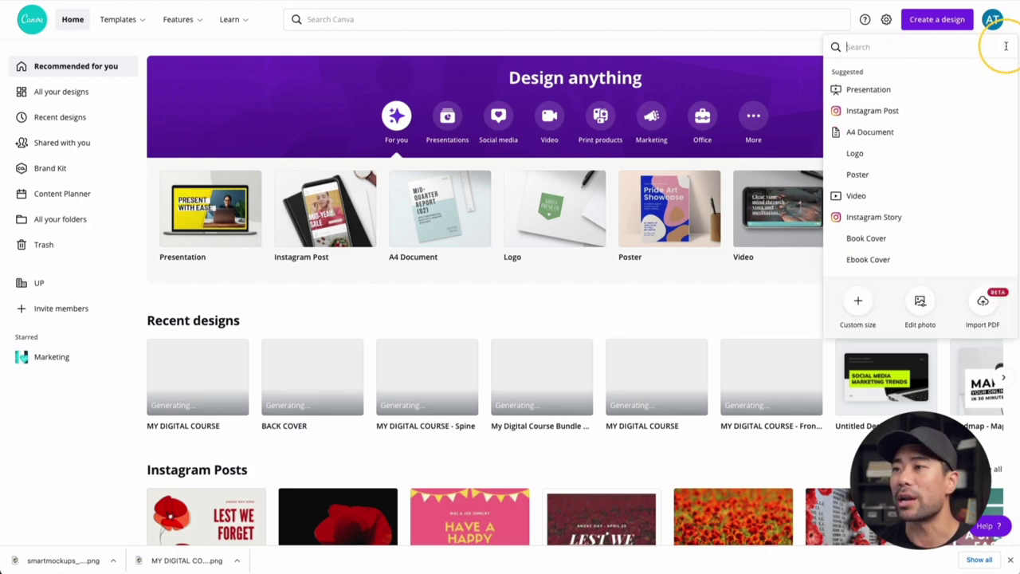
Step: Search Canva for "facebook" and look through the suggested Facebook design formats
click(587, 21)
text(facebook)
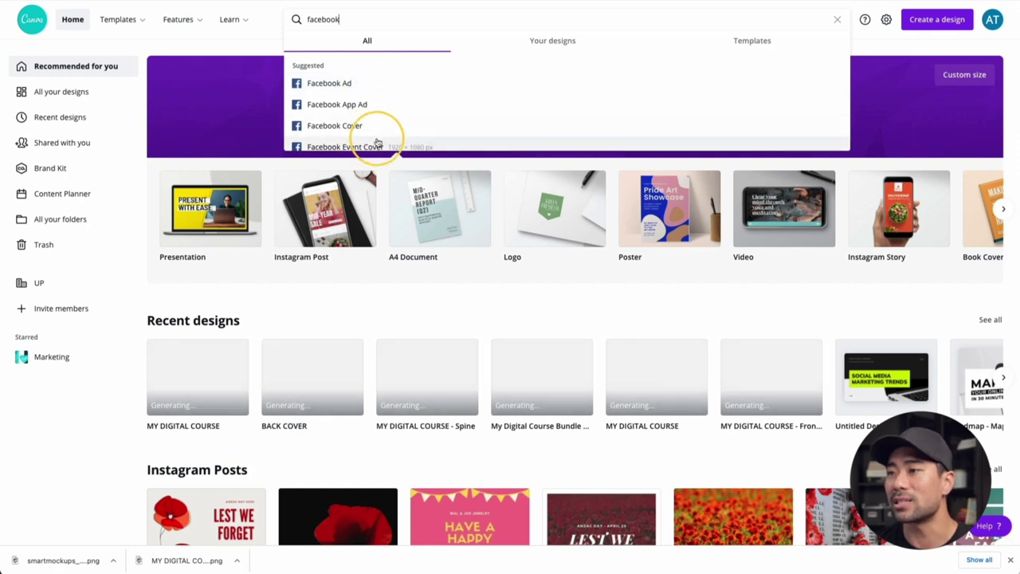
scroll(380, 137, down, 3)
scroll(378, 147, up, 3)
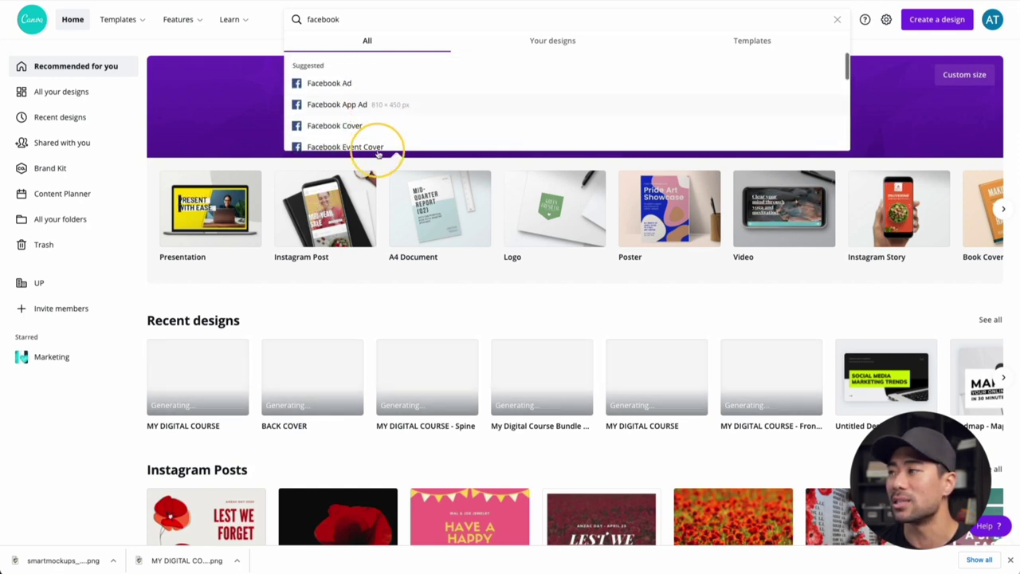
Step: Create a new blank Canva design with a custom size of 1920 × 1080 px
click(885, 44)
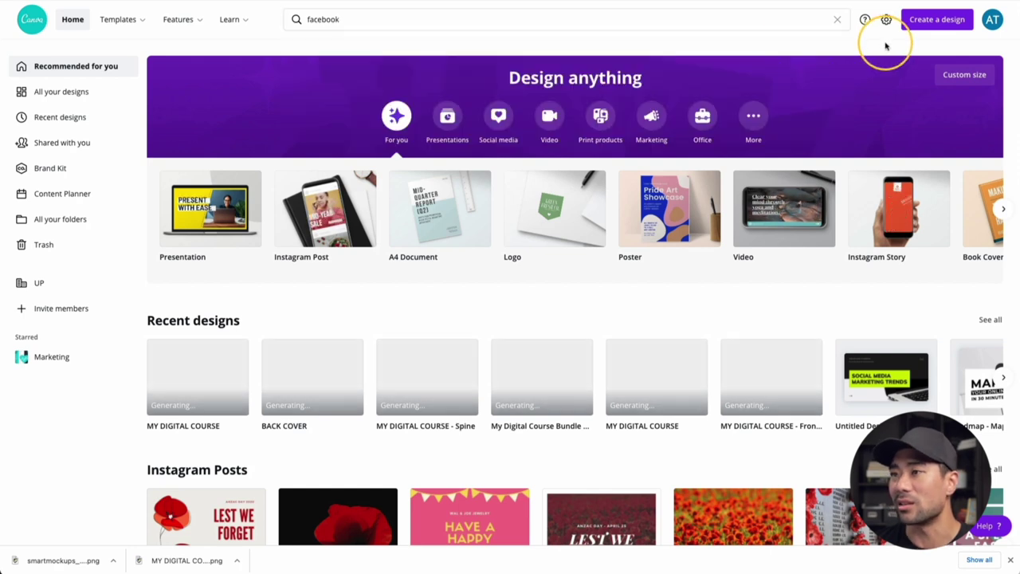
click(930, 21)
click(858, 300)
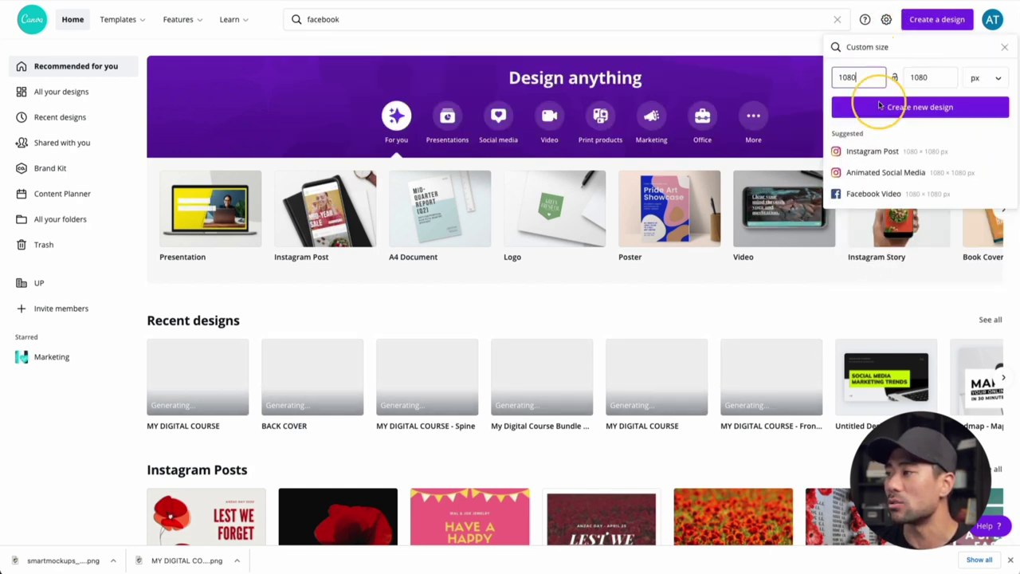
text(1920)
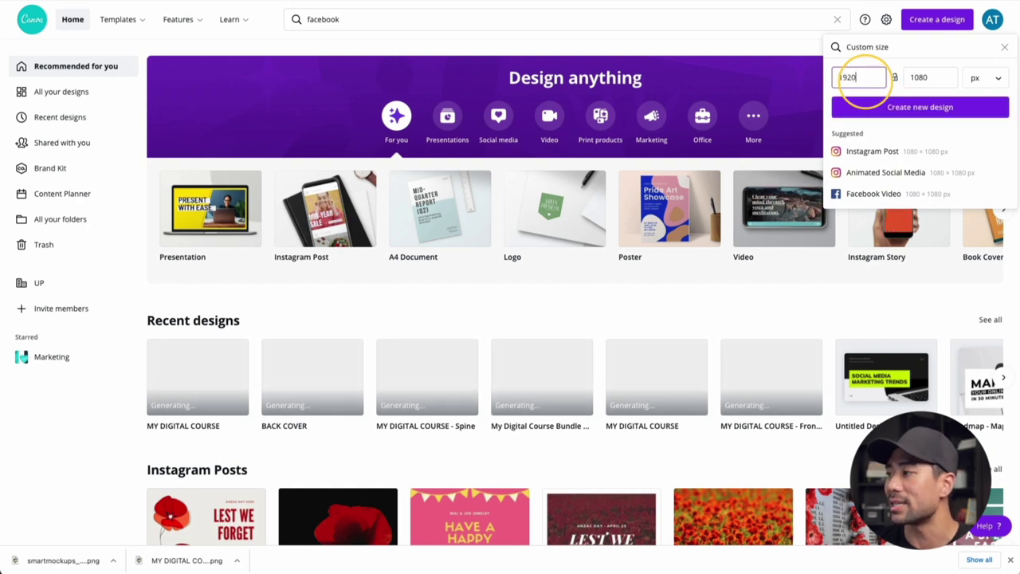
click(910, 118)
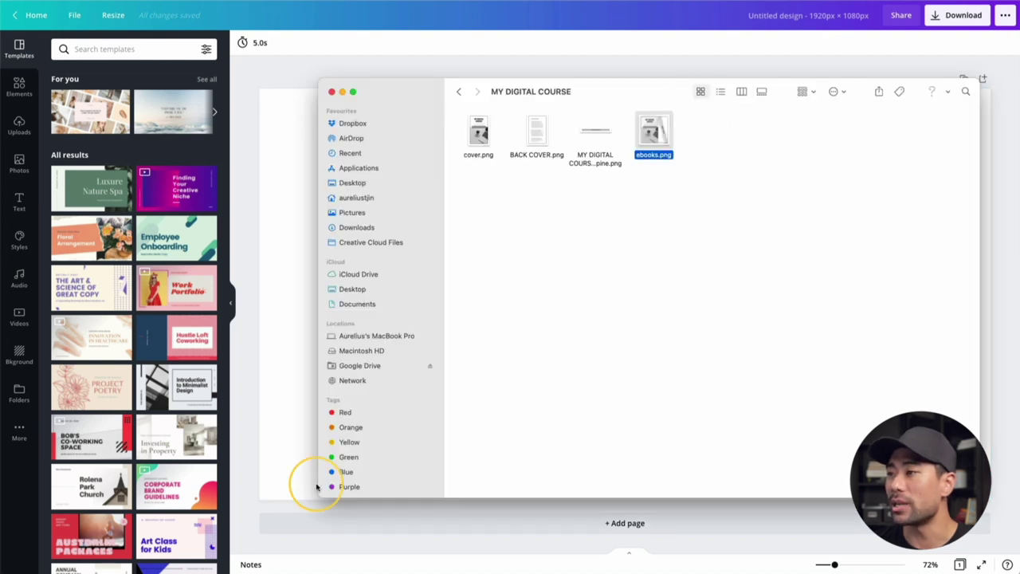
Step: Upload ebooks.png from the MY DIGITAL COURSE folder and place the book mockup on the right half of the page
drag(670, 102, 503, 282)
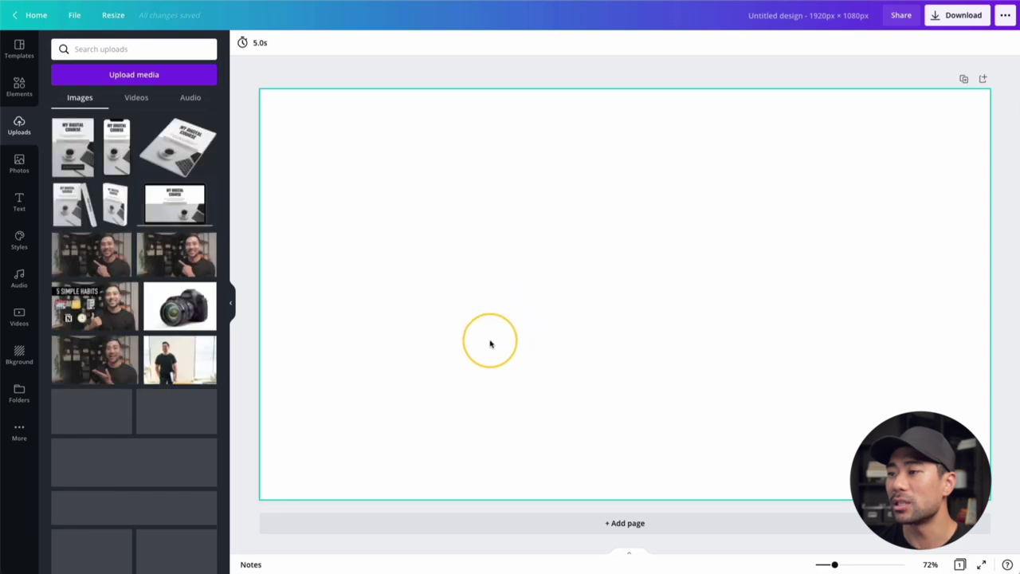
drag(715, 273, 796, 258)
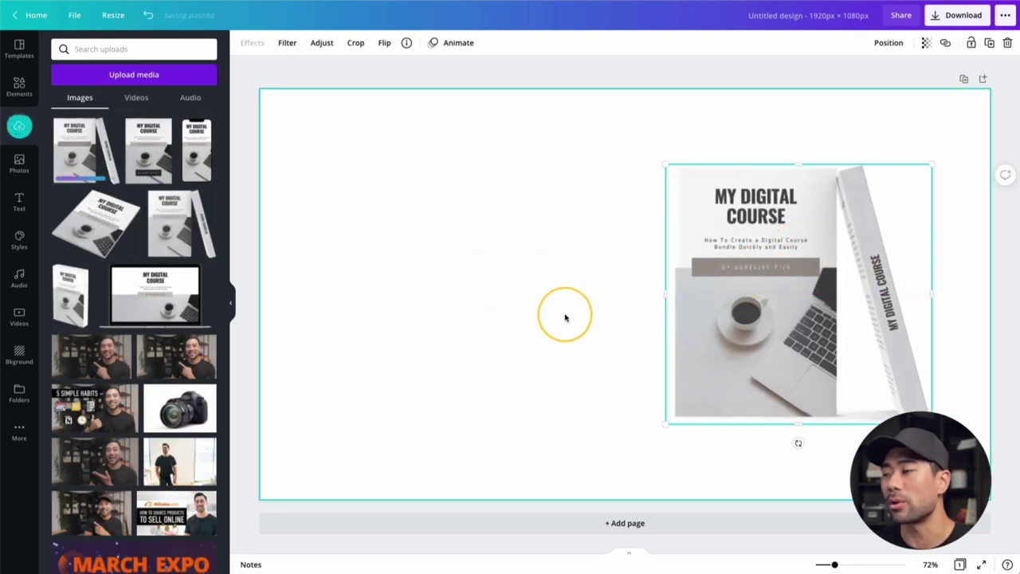
click(511, 315)
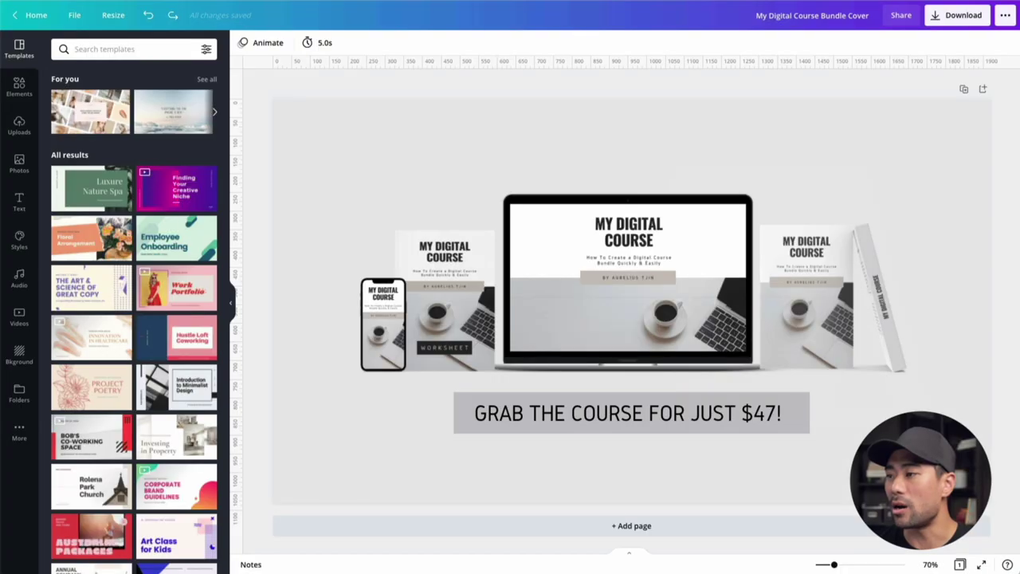
Step: Switch to Smartmockups, open the Laptop category from all mockups and browse the available laptop scenes
click(661, 307)
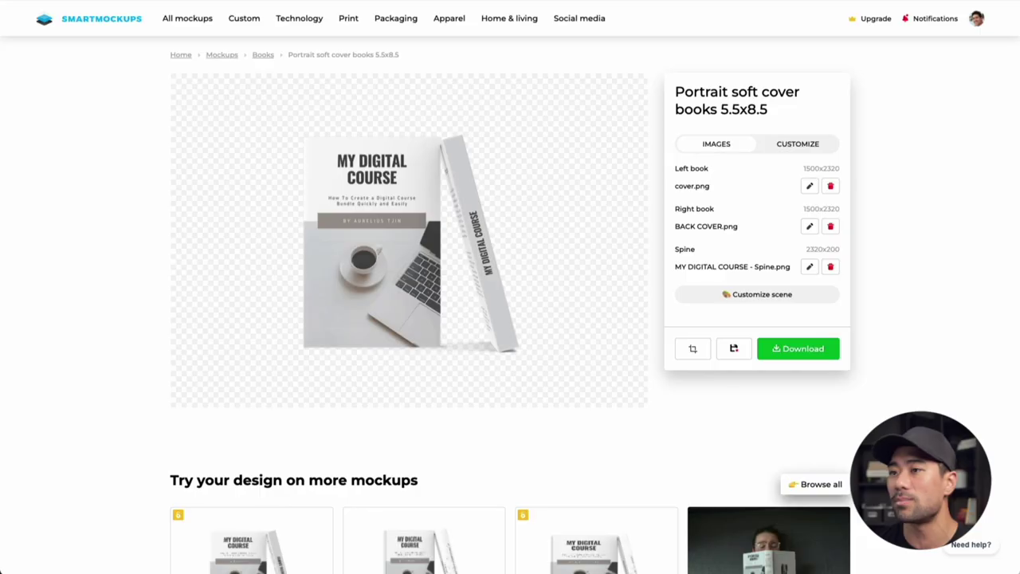
click(167, 17)
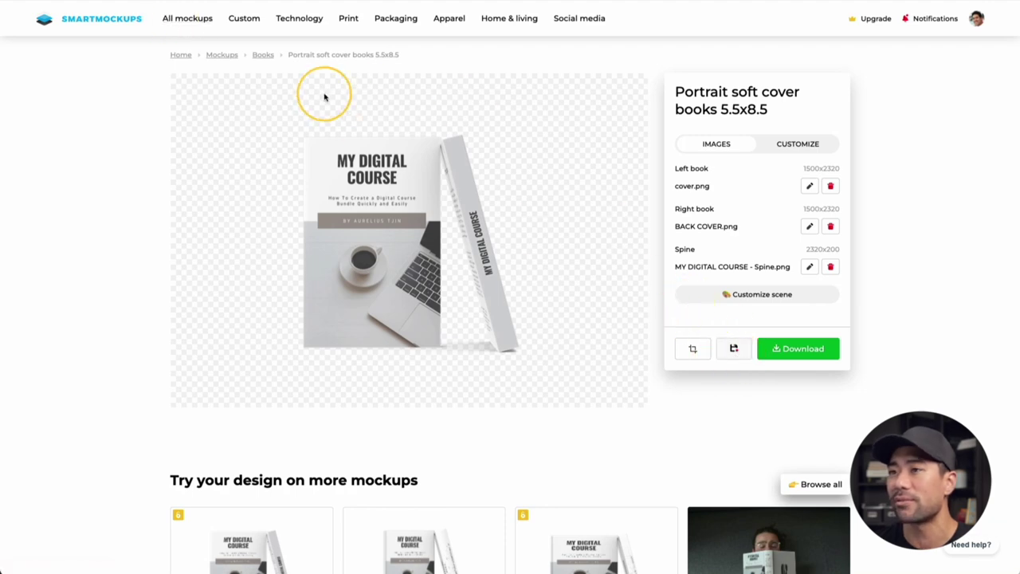
click(172, 16)
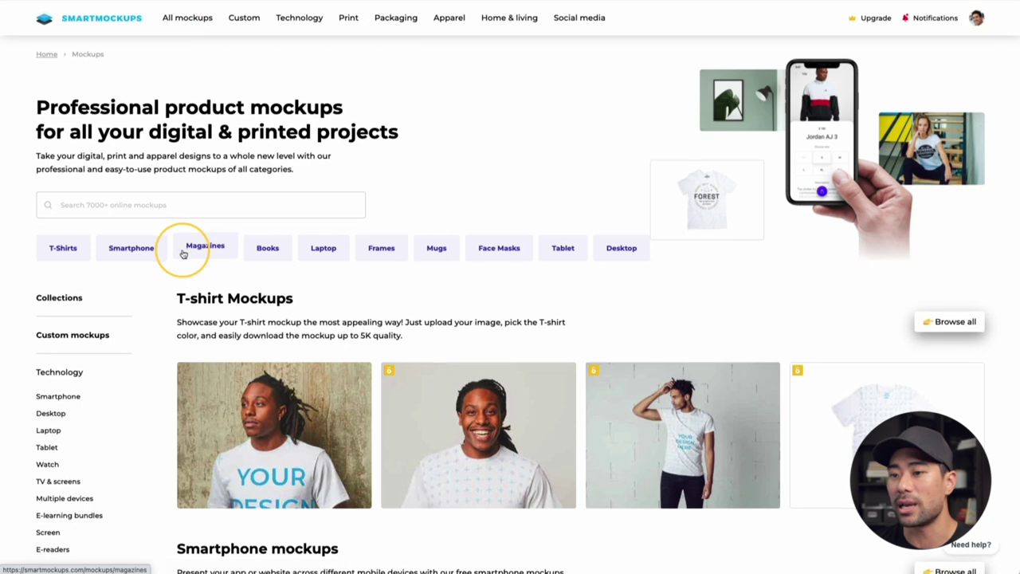
scroll(175, 250, down, 3)
click(48, 217)
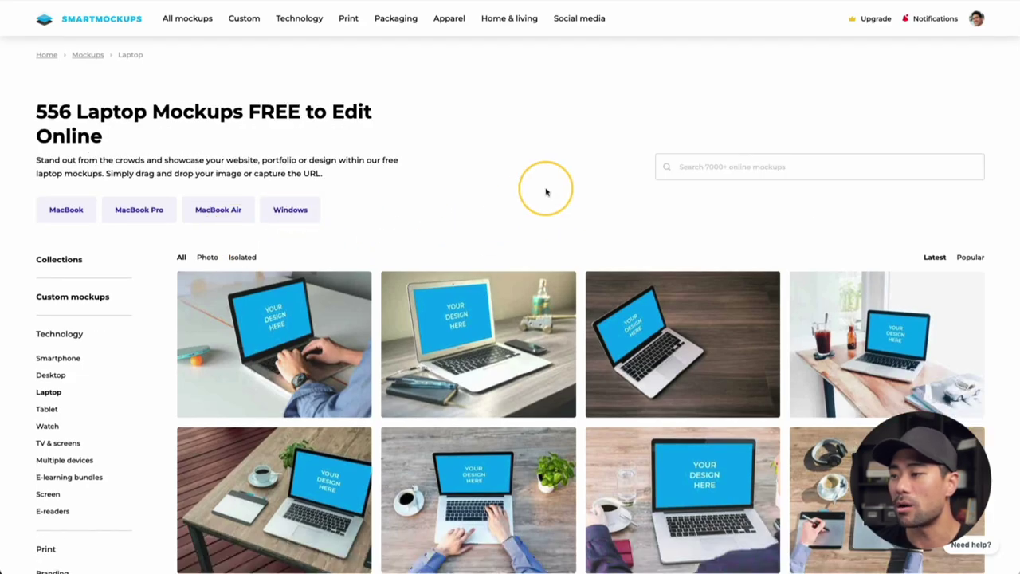
scroll(546, 191, down, 3)
scroll(546, 191, up, 2)
scroll(546, 192, down, 10)
scroll(547, 191, down, 10)
scroll(547, 188, up, 20)
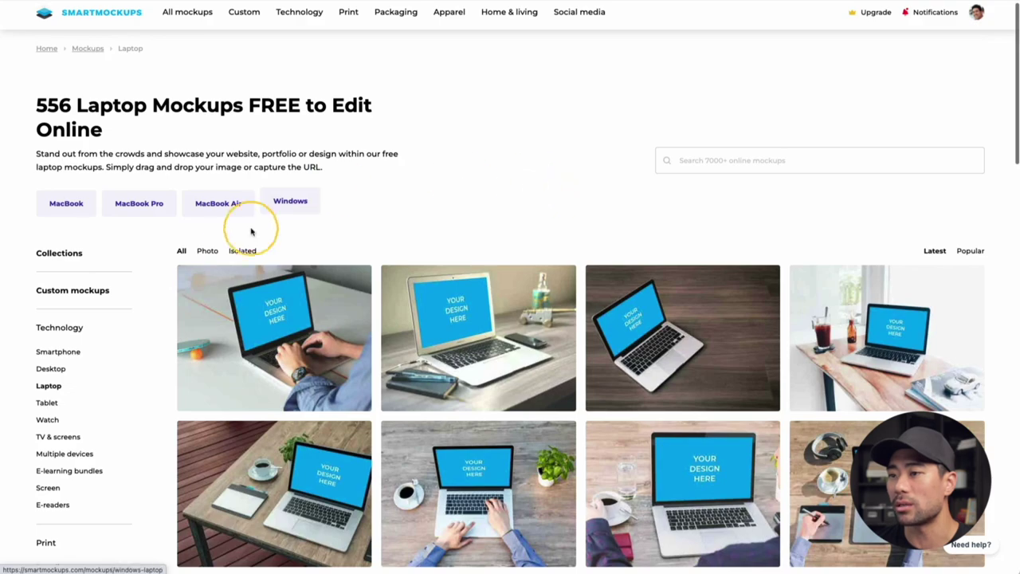
Step: Filter the laptop mockups to Isolated and open the "MacBook Air in 3 colors" mockup on the second results page
click(243, 252)
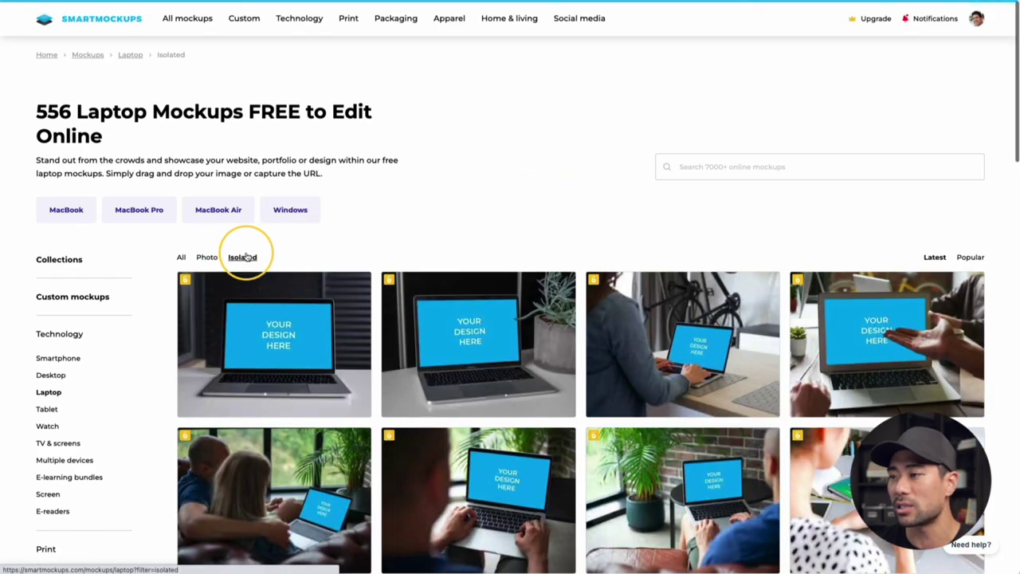
scroll(492, 195, down, 10)
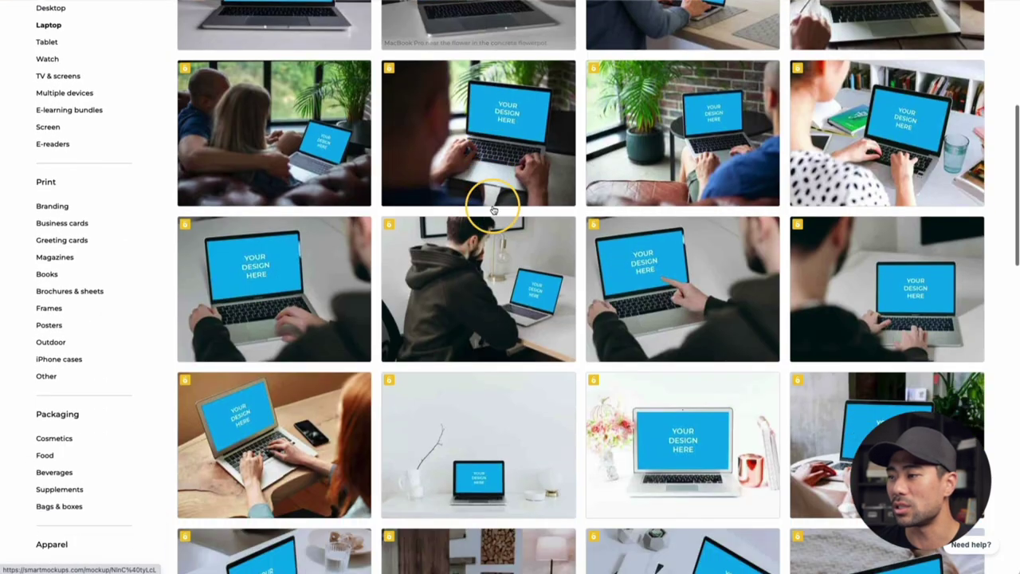
scroll(492, 209, down, 1)
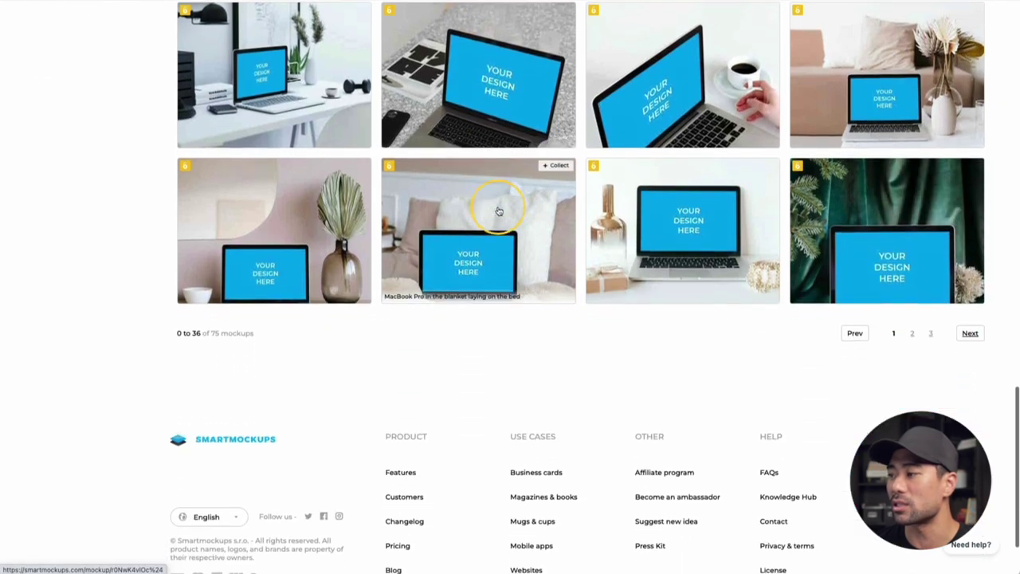
click(913, 335)
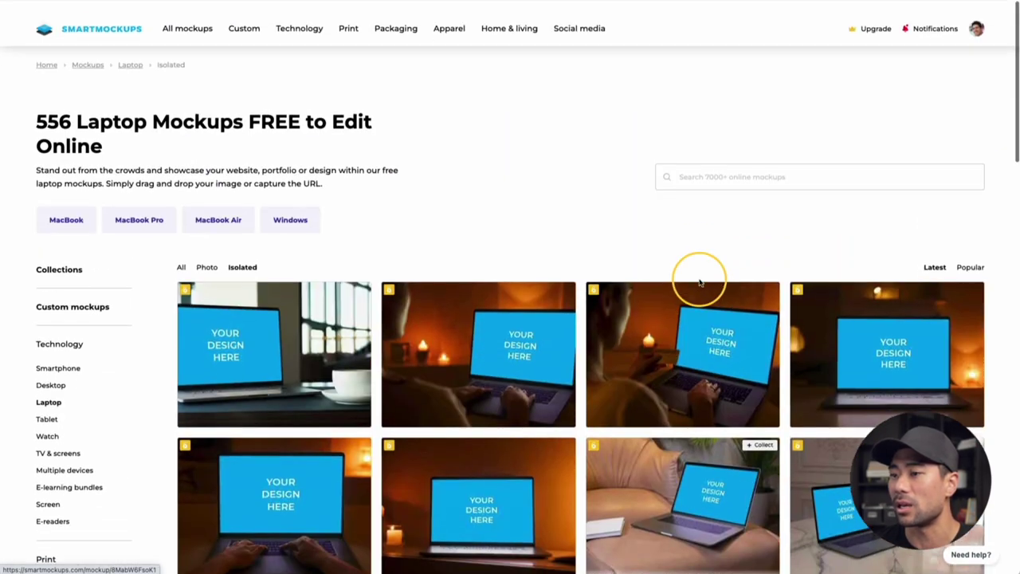
scroll(702, 275, down, 15)
scroll(700, 283, down, 2)
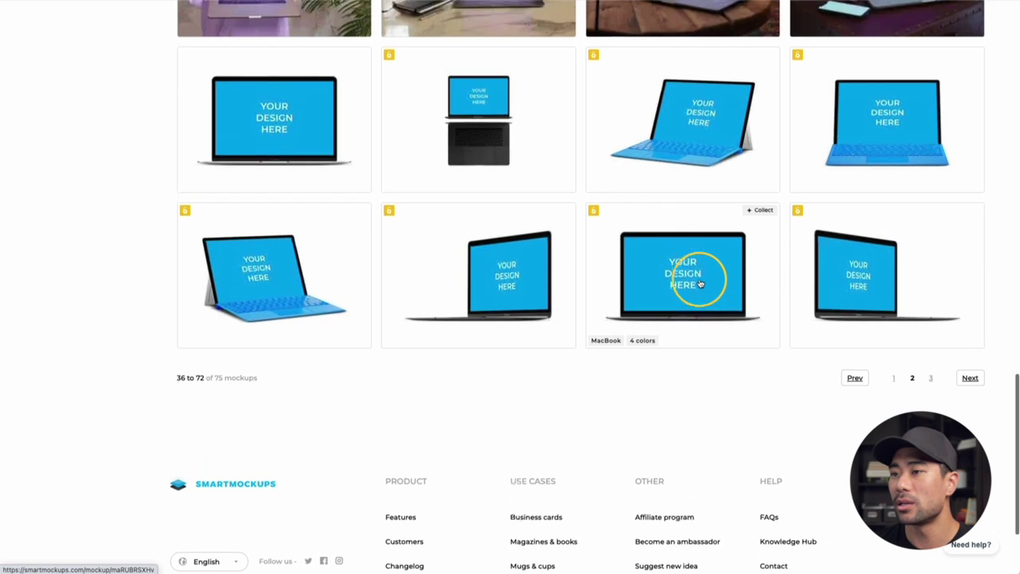
scroll(272, 159, up, 1)
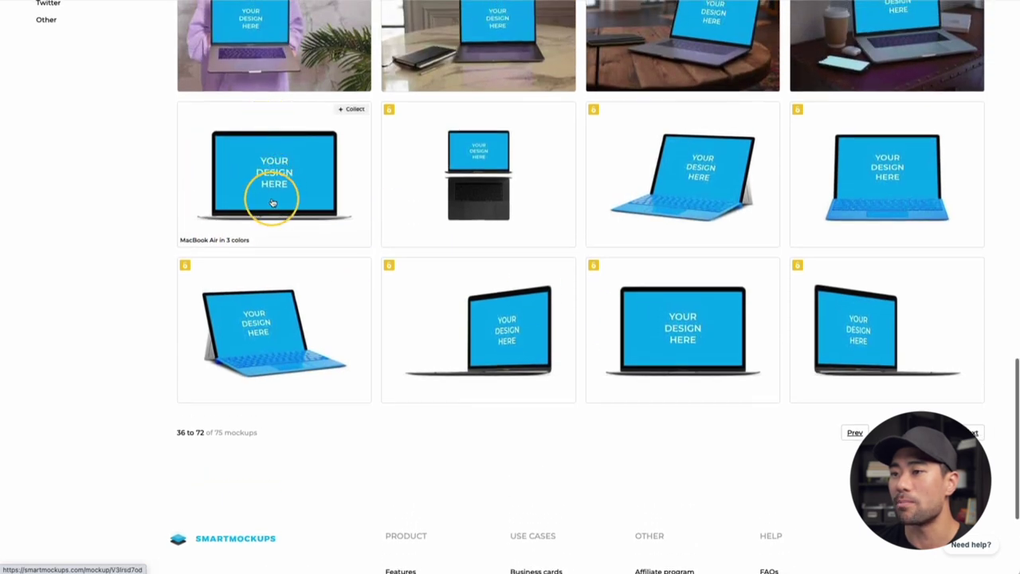
click(248, 216)
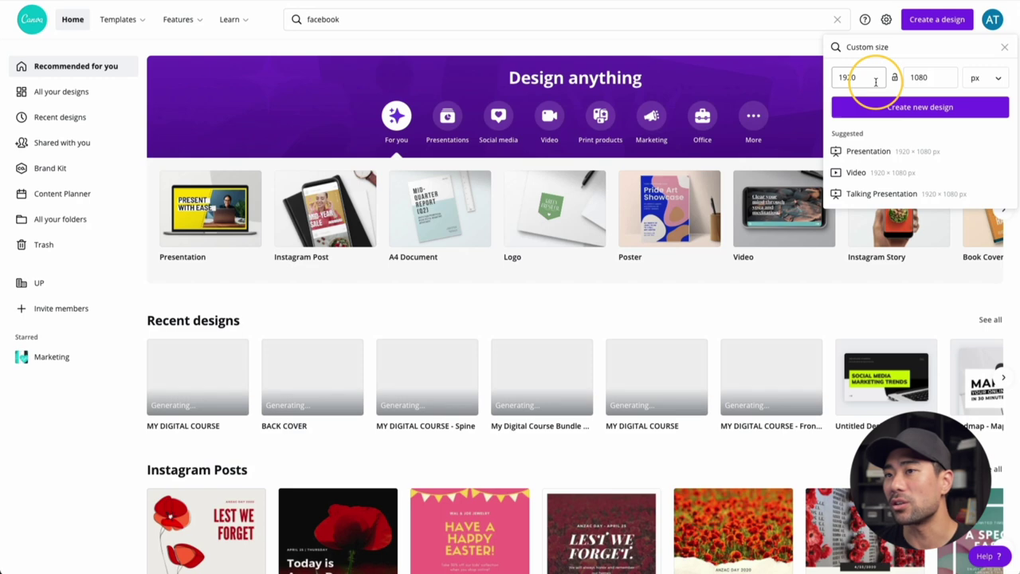
Step: Switch to Canva and create a new blank design with a custom size of 2560 × 1600 px
double_click(873, 81)
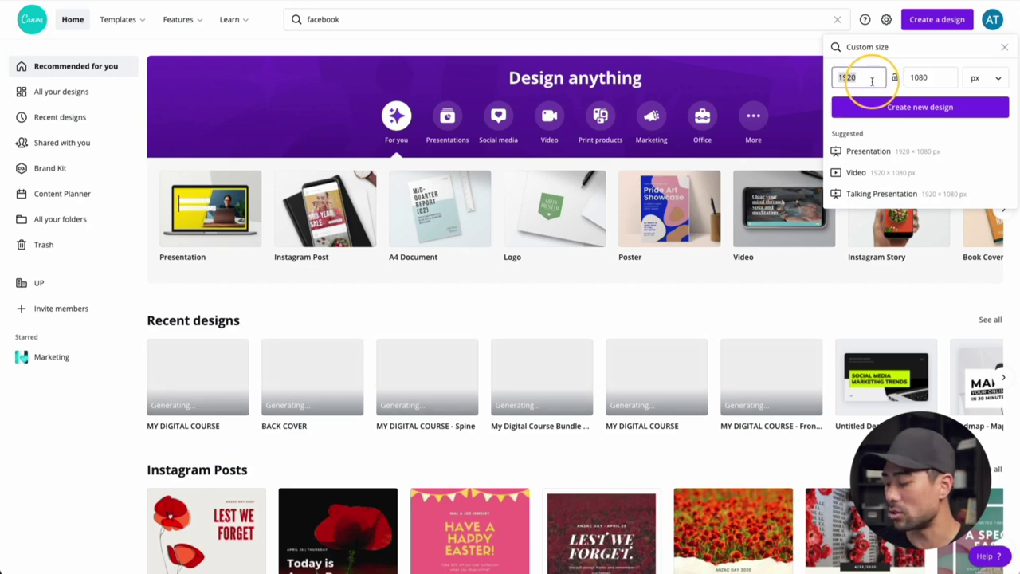
key(BackSpace)
text(2560)
double_click(923, 76)
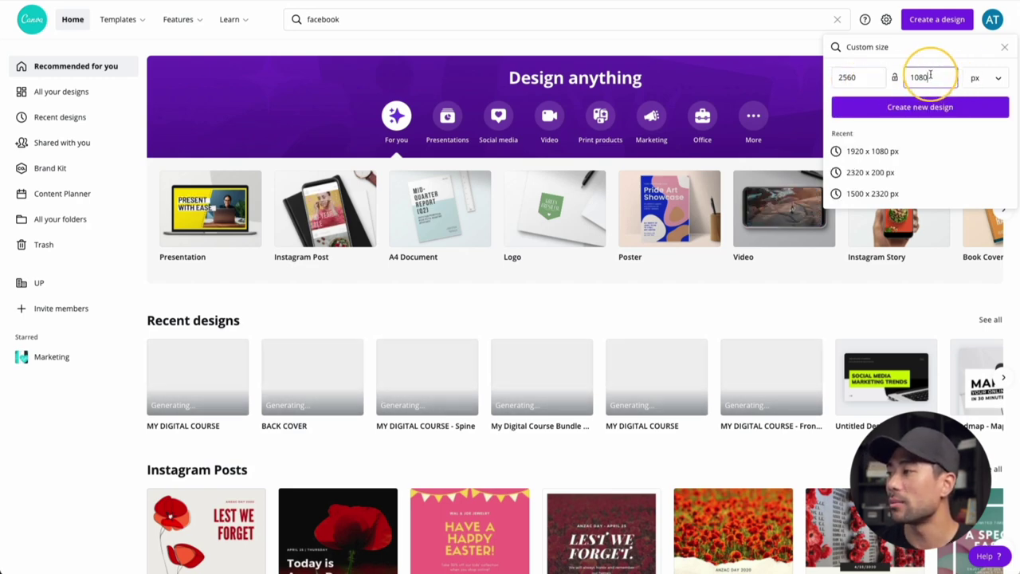
text(1600)
key(BackSpace)
key(BackSpace)
text(0)
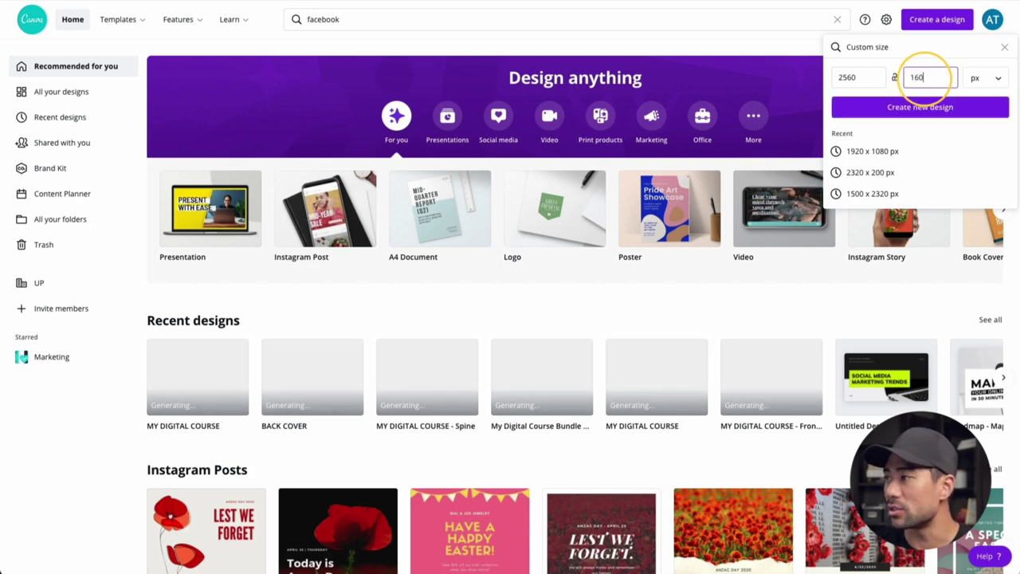
text(0)
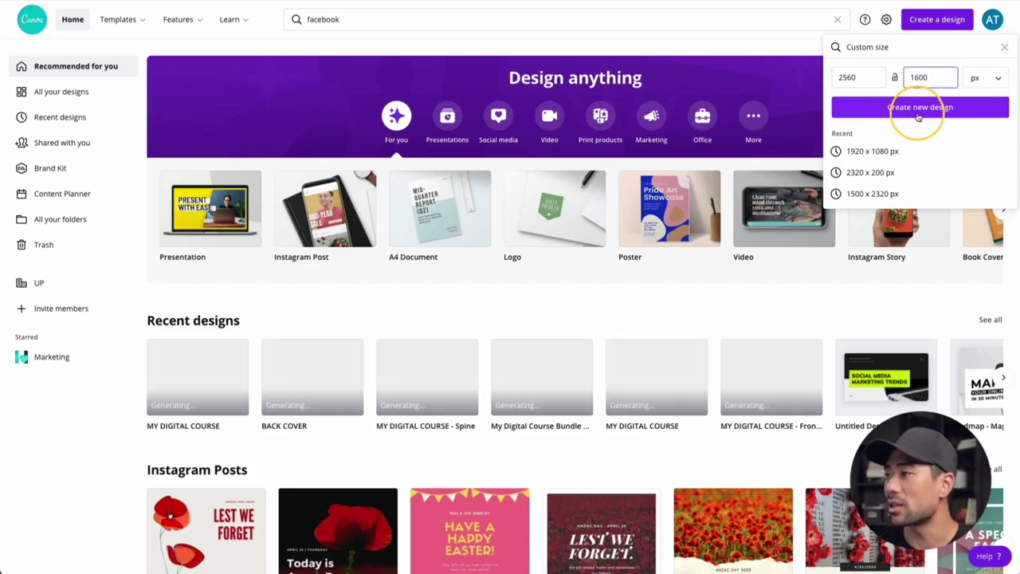
click(919, 111)
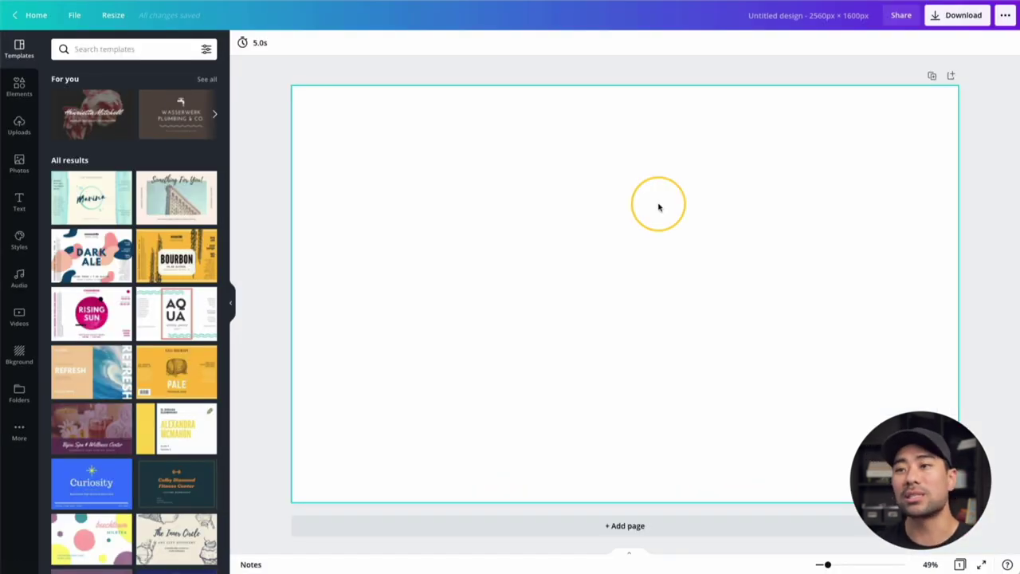
Step: Copy all elements of the MY DIGITAL COURSE book cover and paste them into the blank 2560 × 1600 px design
click(169, 356)
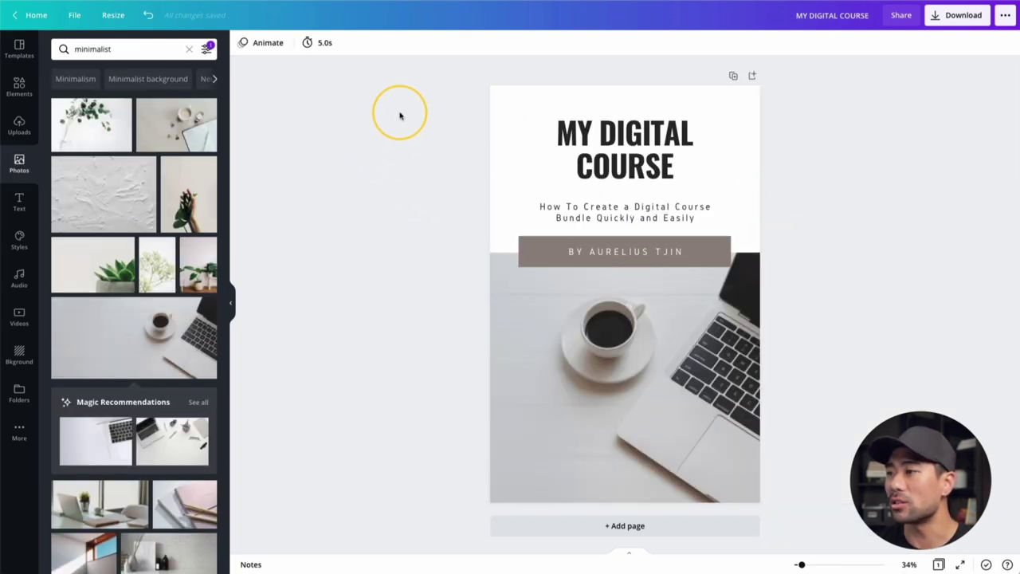
drag(401, 116, 795, 514)
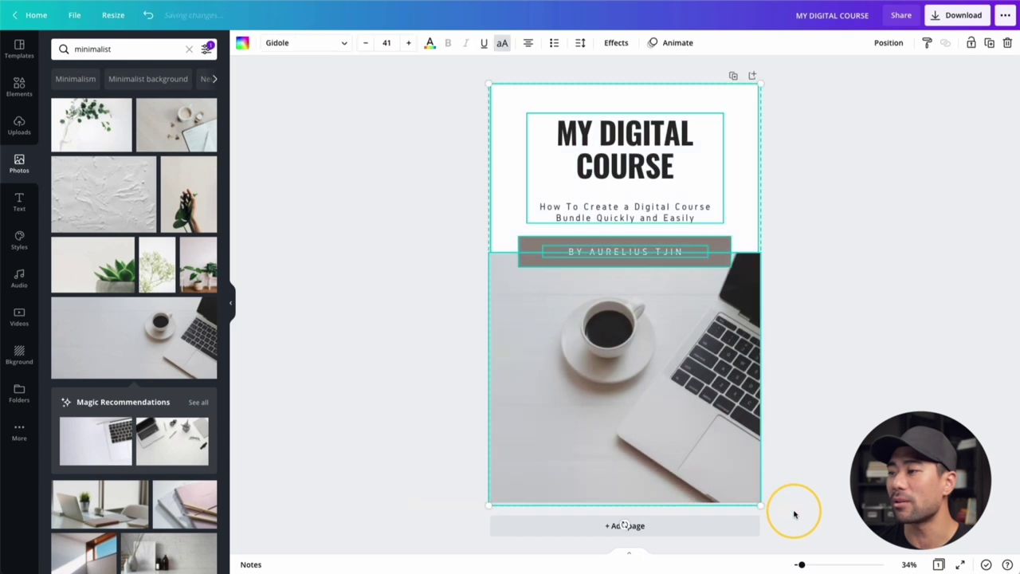
right_click(633, 402)
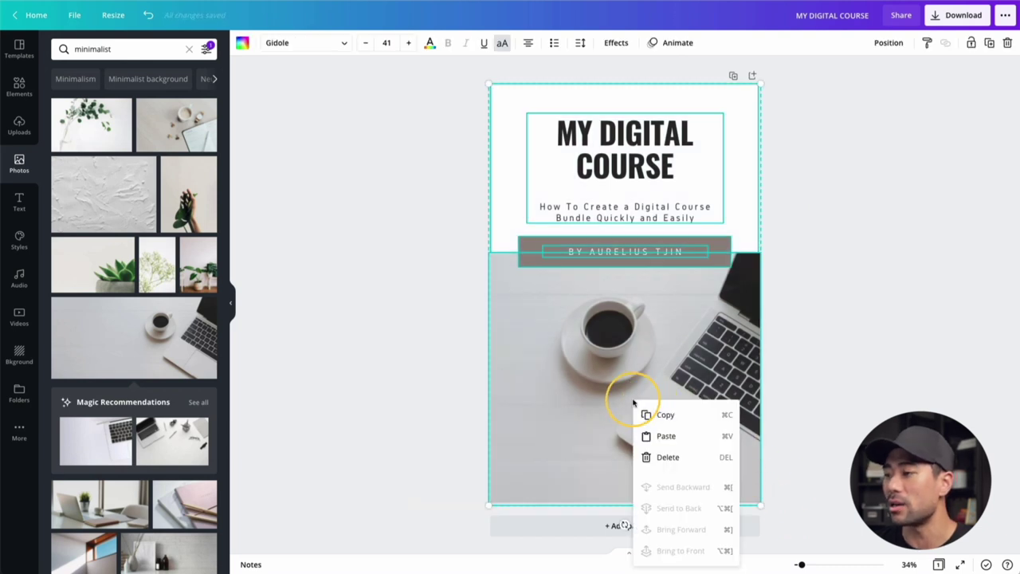
click(647, 413)
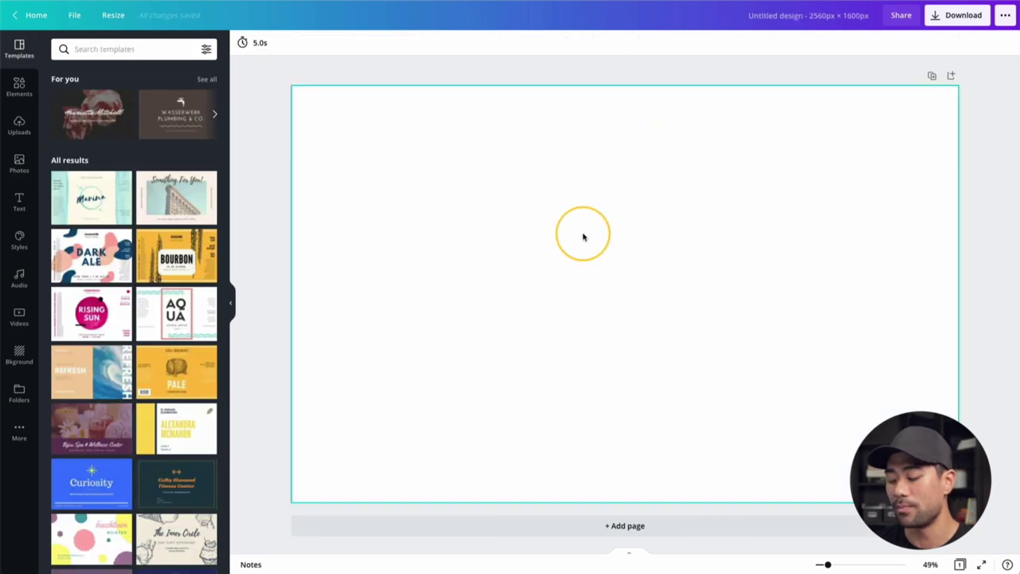
key(ctrl+v)
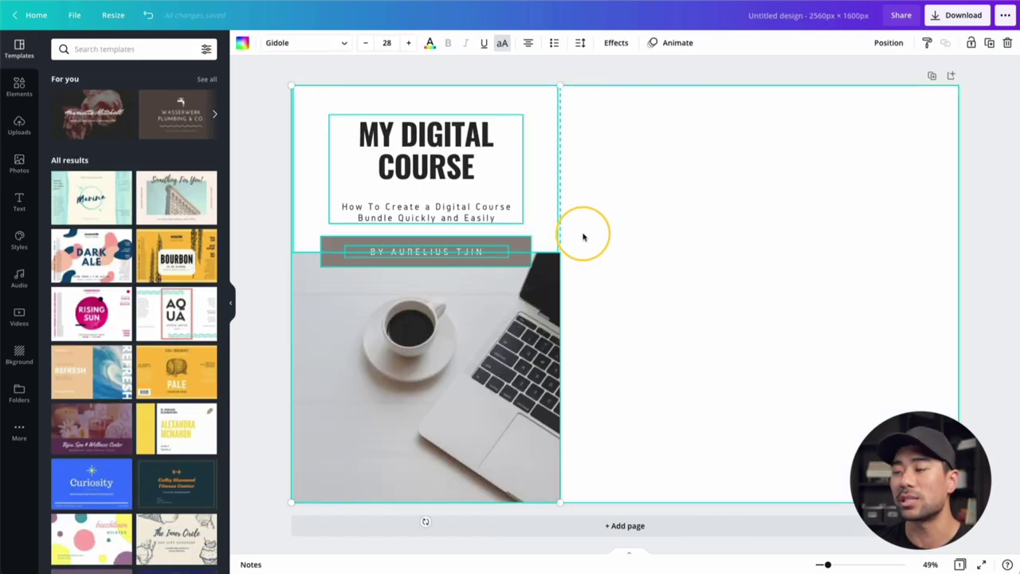
click(592, 290)
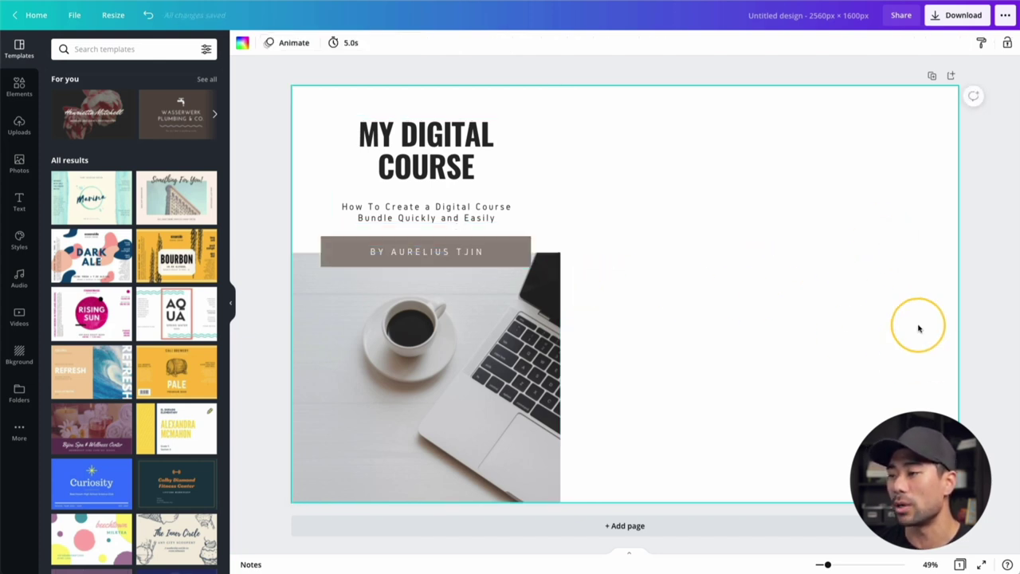
Step: Enlarge the coffee cup and laptop photo to the full page width and position it across the lower part of the page
click(524, 381)
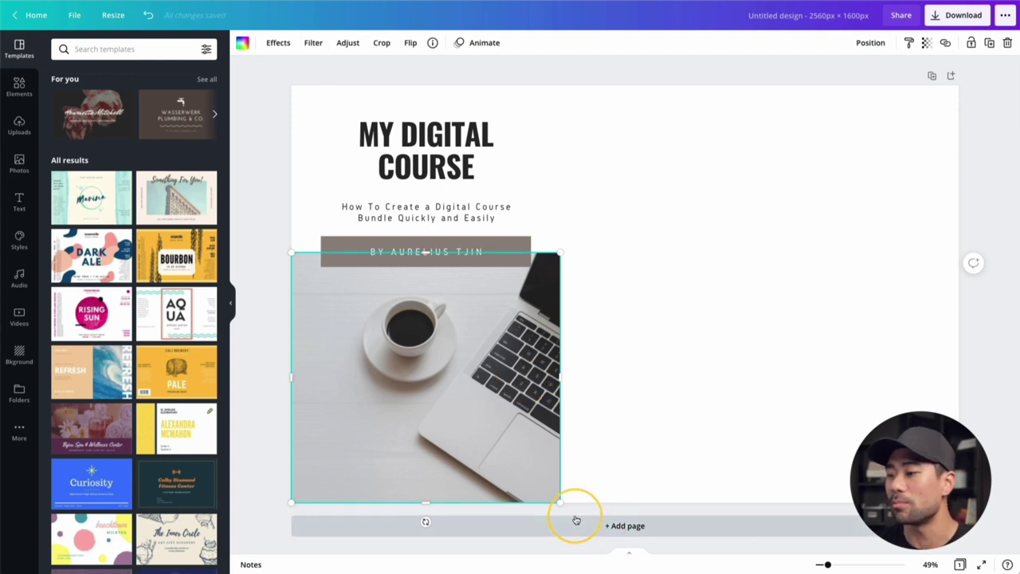
drag(615, 511, 881, 550)
mouse_move(718, 410)
mouse_down()
mouse_move(752, 405)
mouse_move(717, 406)
mouse_up()
drag(882, 251, 930, 303)
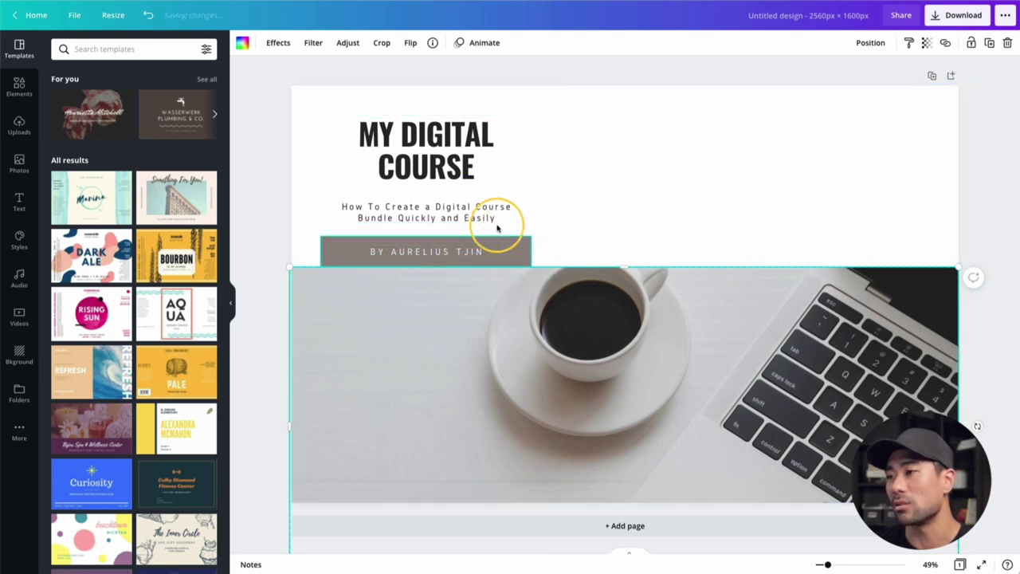
Step: Center the title, subtitle and author bar horizontally on the page and enlarge the title and subtitle text
drag(258, 122, 689, 267)
click(859, 219)
click(563, 182)
click(496, 162)
drag(490, 153, 699, 241)
drag(722, 129, 811, 83)
drag(761, 138, 702, 183)
Step: Lower the photo on the page and move the author bar with its text down over the photo's upper edge
click(763, 336)
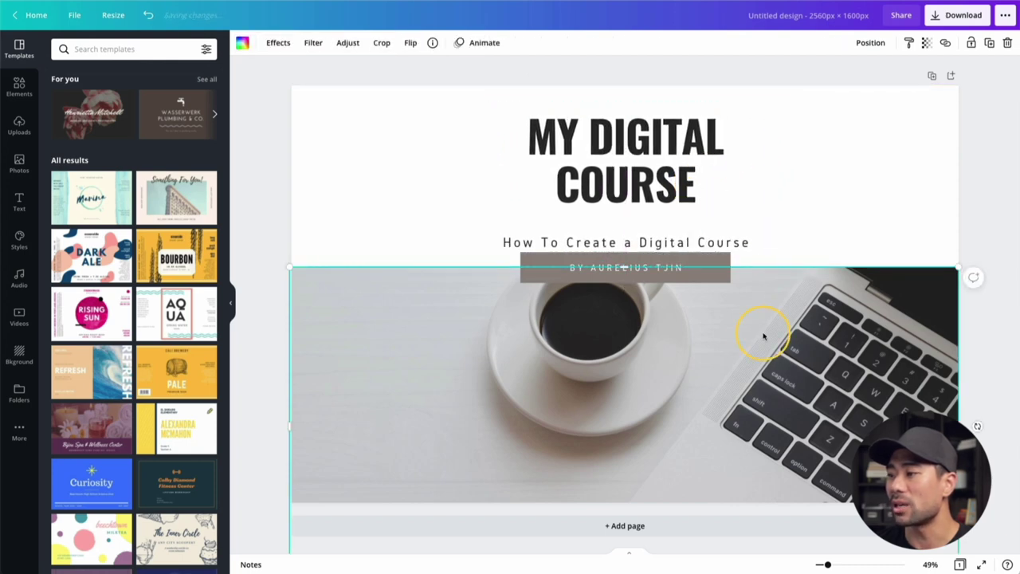
drag(687, 342, 687, 375)
double_click(699, 275)
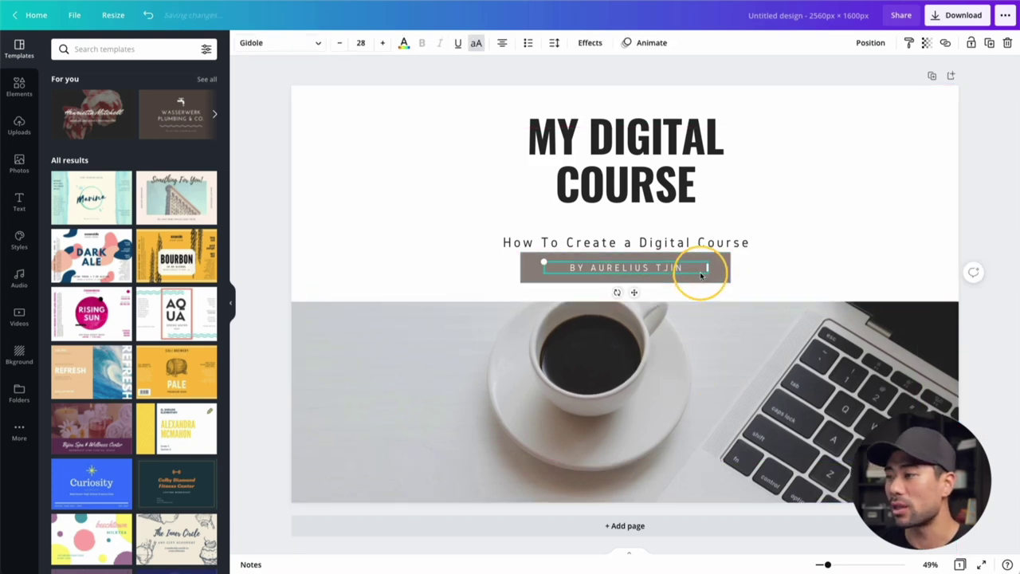
shift+click(724, 271)
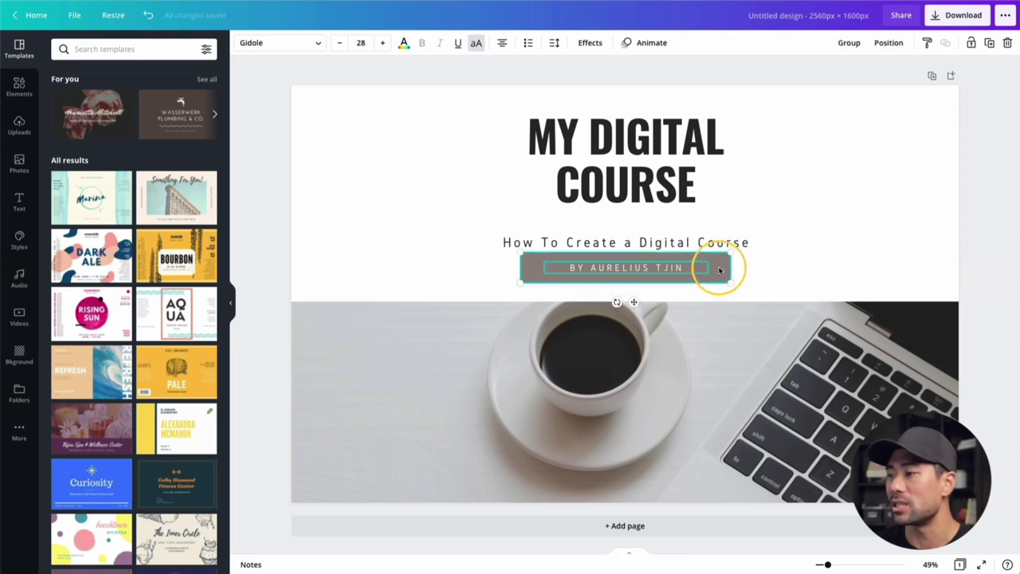
click(775, 276)
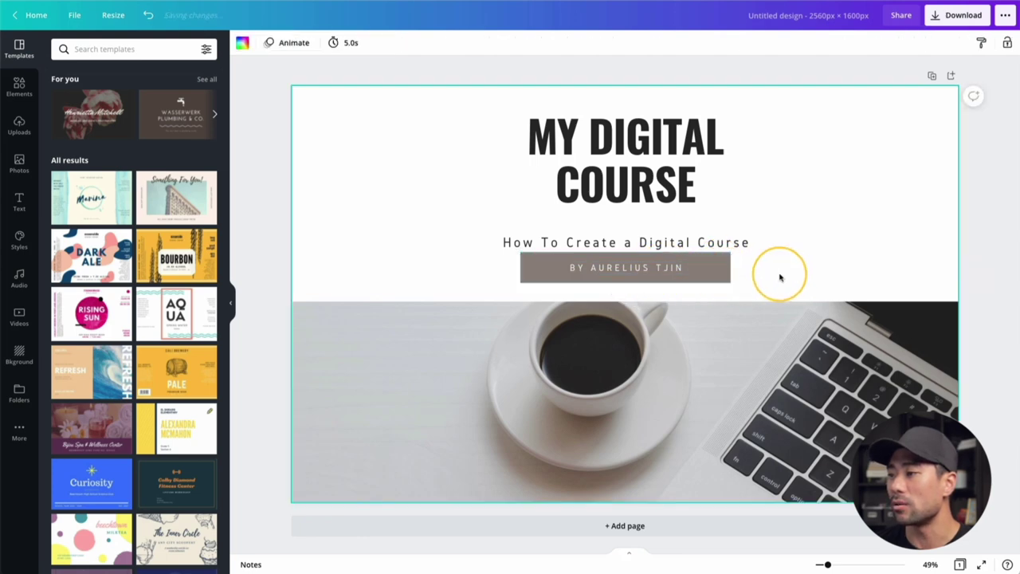
double_click(662, 273)
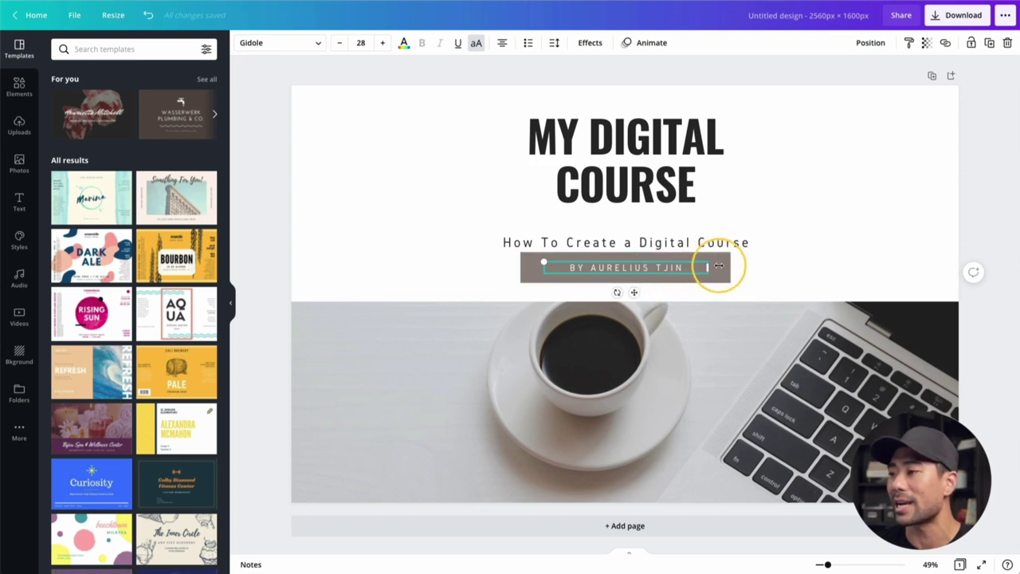
click(703, 273)
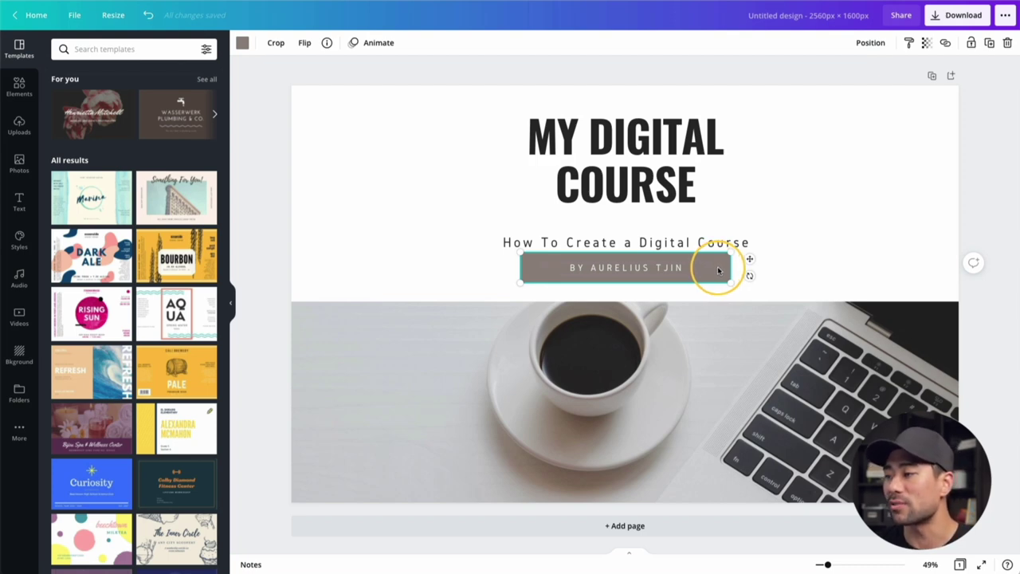
shift+click(645, 272)
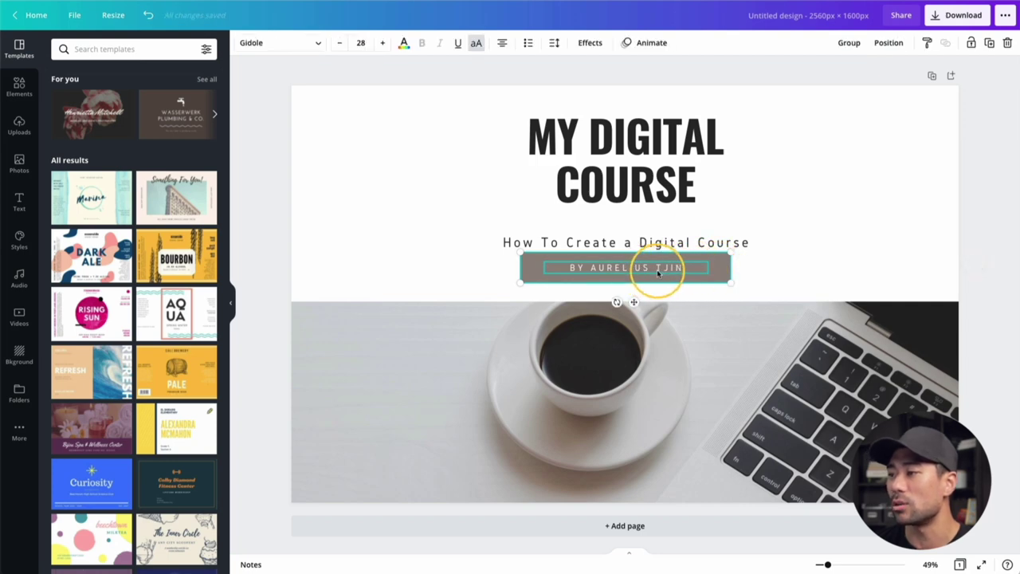
drag(657, 270, 657, 301)
click(798, 253)
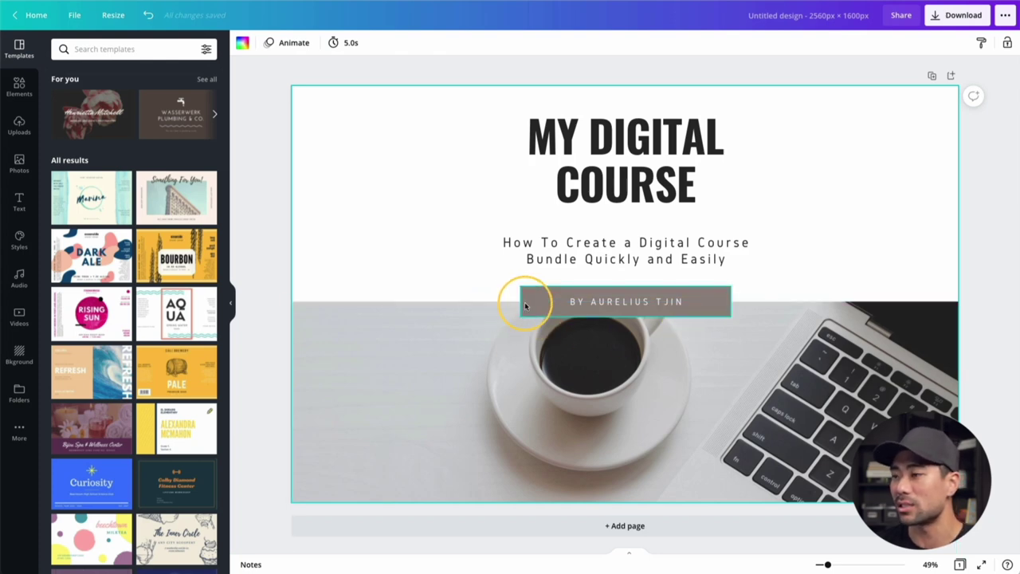
Step: Ungroup the title and subtitle and move the subtitle up closer to the title
click(634, 253)
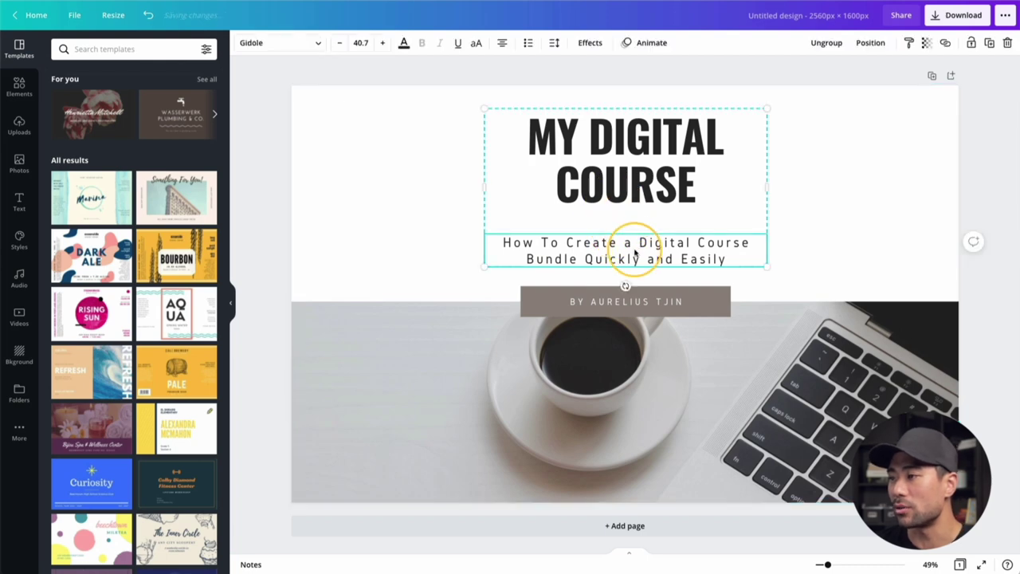
click(827, 44)
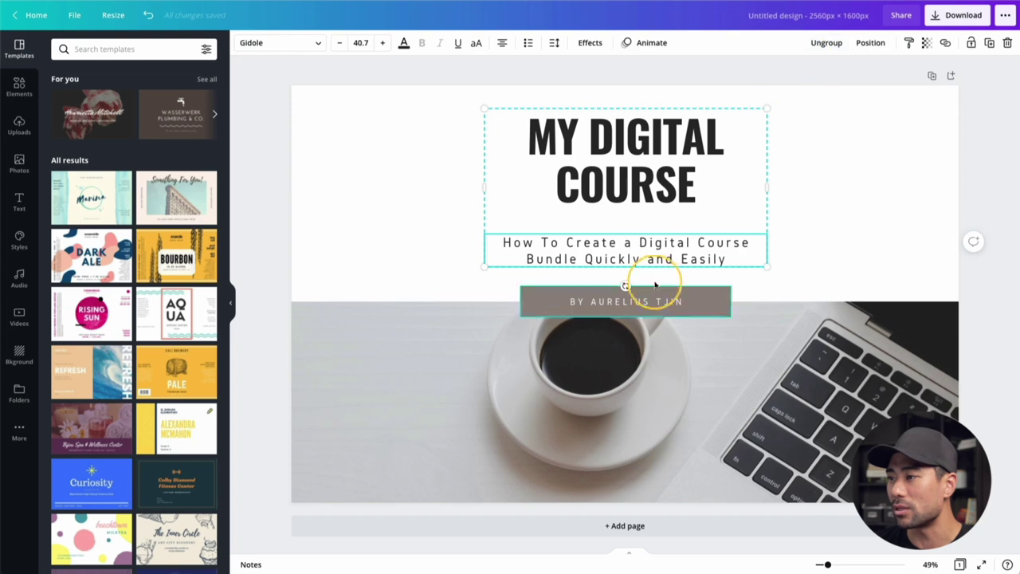
click(838, 224)
click(713, 234)
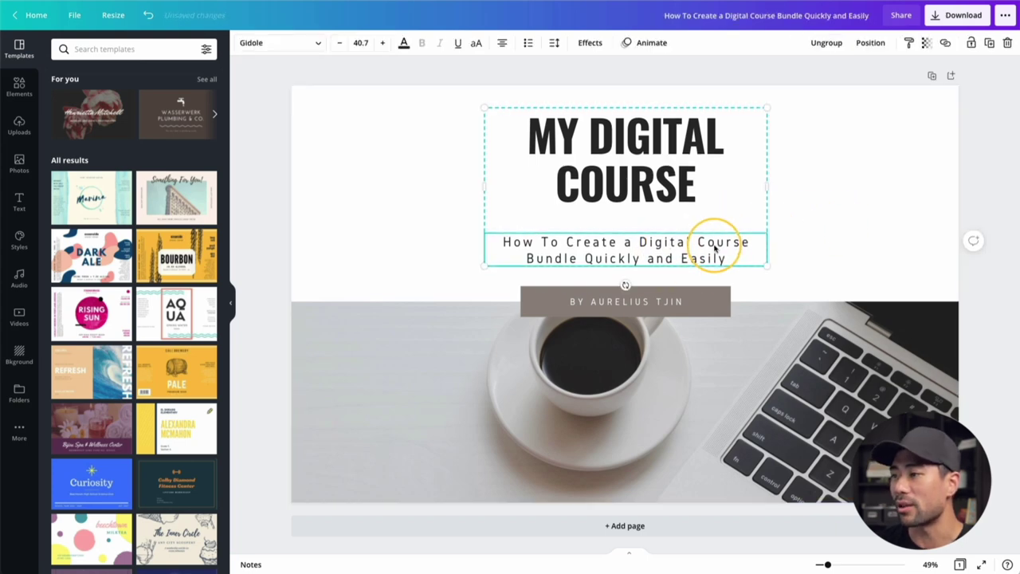
click(825, 42)
click(801, 202)
click(643, 242)
drag(644, 243, 645, 234)
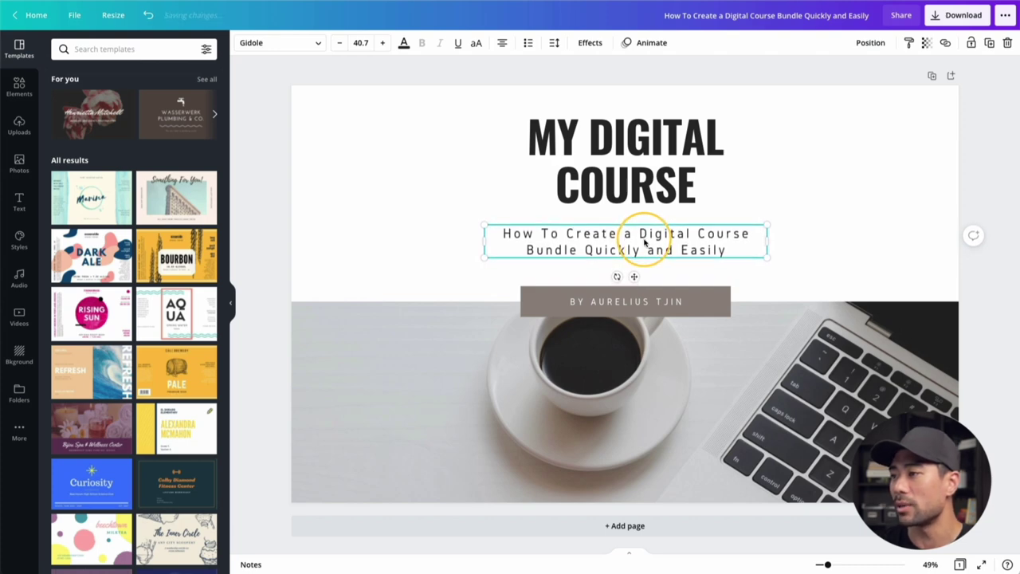
click(793, 219)
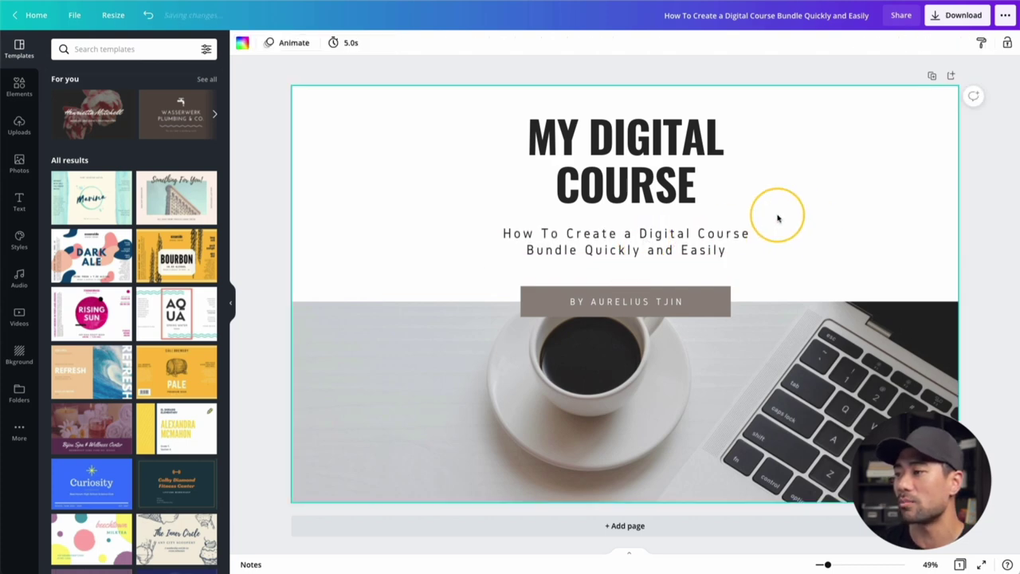
Step: Enlarge the author bar together with its text to font size 34.2 and center it on the photo's upper edge
click(667, 298)
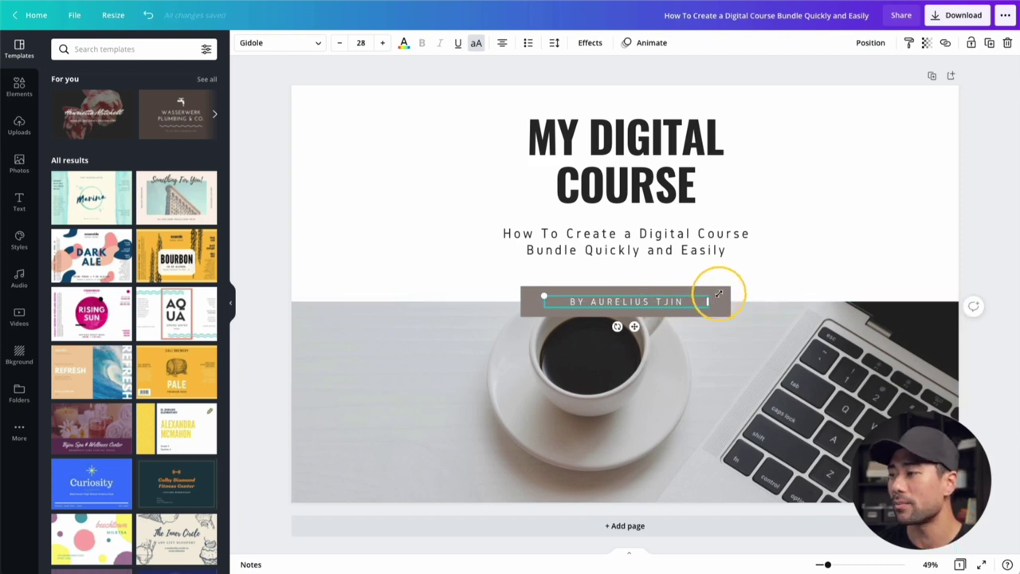
shift+click(723, 292)
mouse_move(732, 316)
mouse_down()
mouse_move(777, 335)
mouse_move(745, 308)
mouse_up()
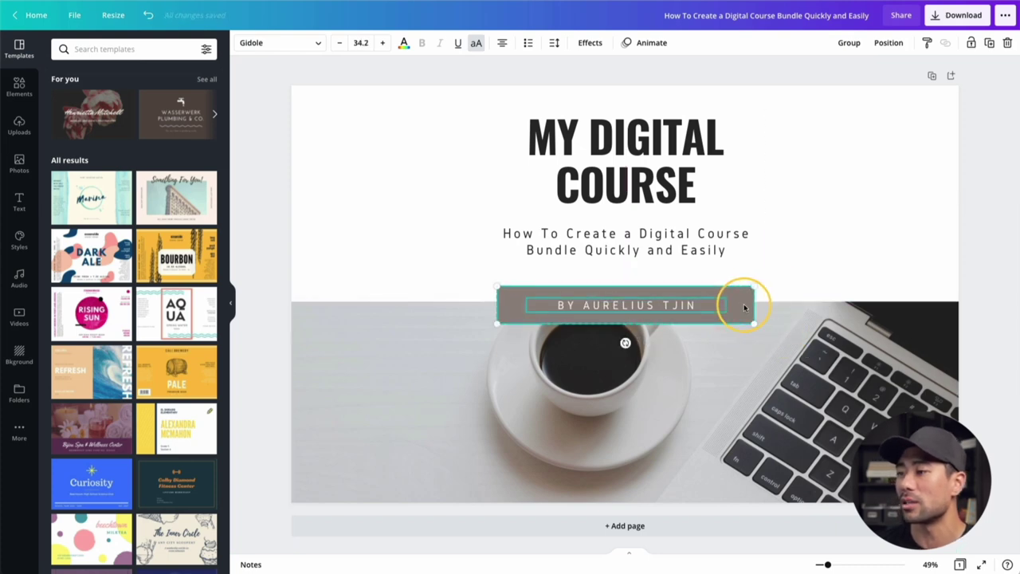
click(994, 153)
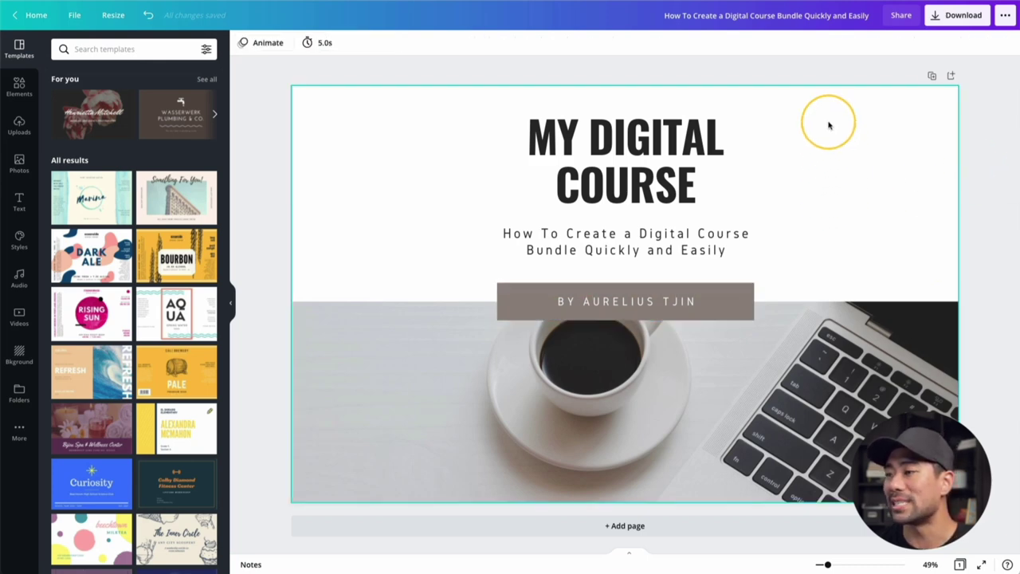
Step: Download the design as a PNG and store it as screen-flat.png in the MY DIGITAL COURSE folder
click(957, 15)
click(923, 197)
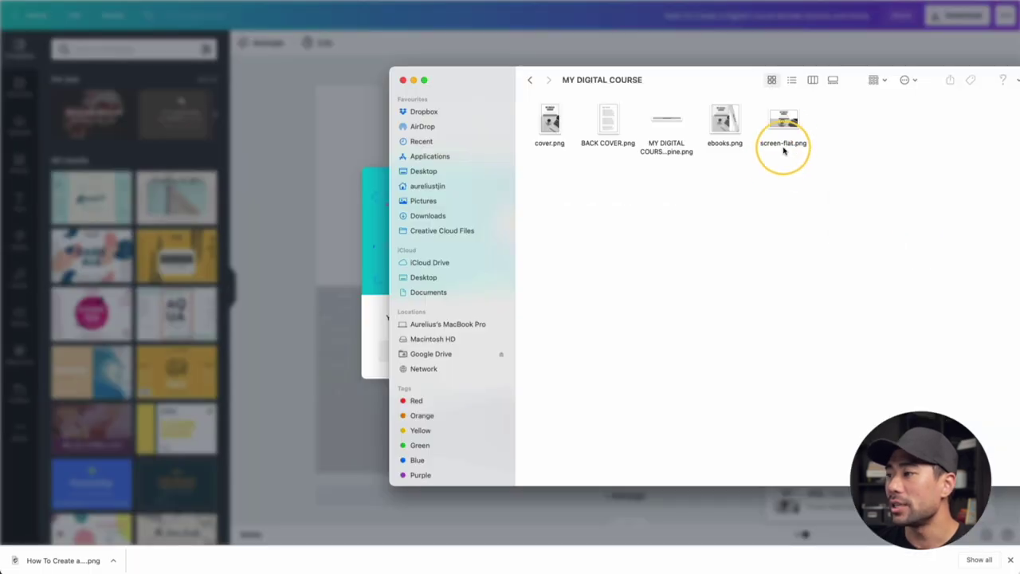
click(783, 140)
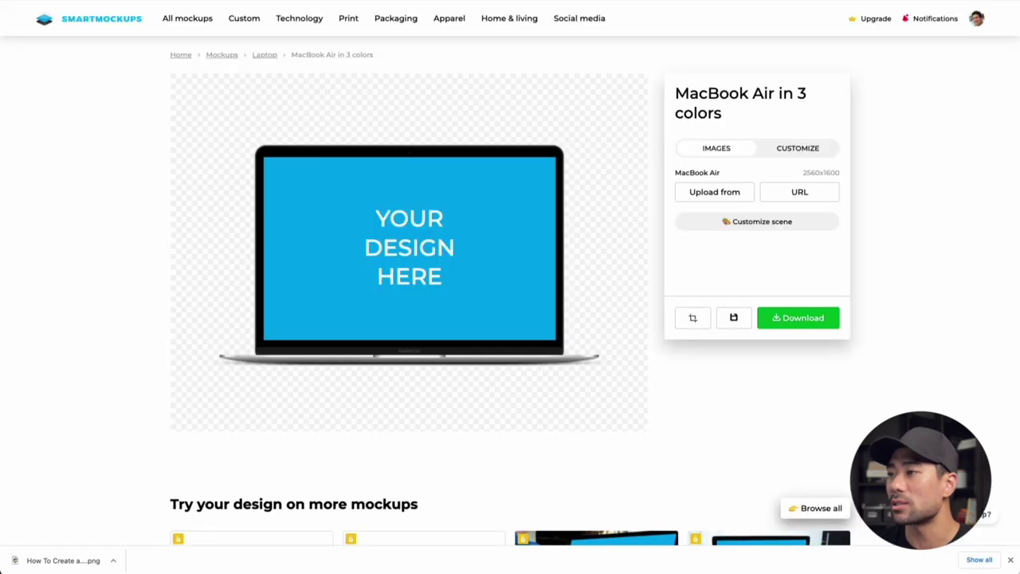
Step: Upload screen-flat.png to the Smartmockups MacBook Air in 3 colors mockup and download the mockup in High quality
click(716, 193)
click(729, 157)
click(635, 206)
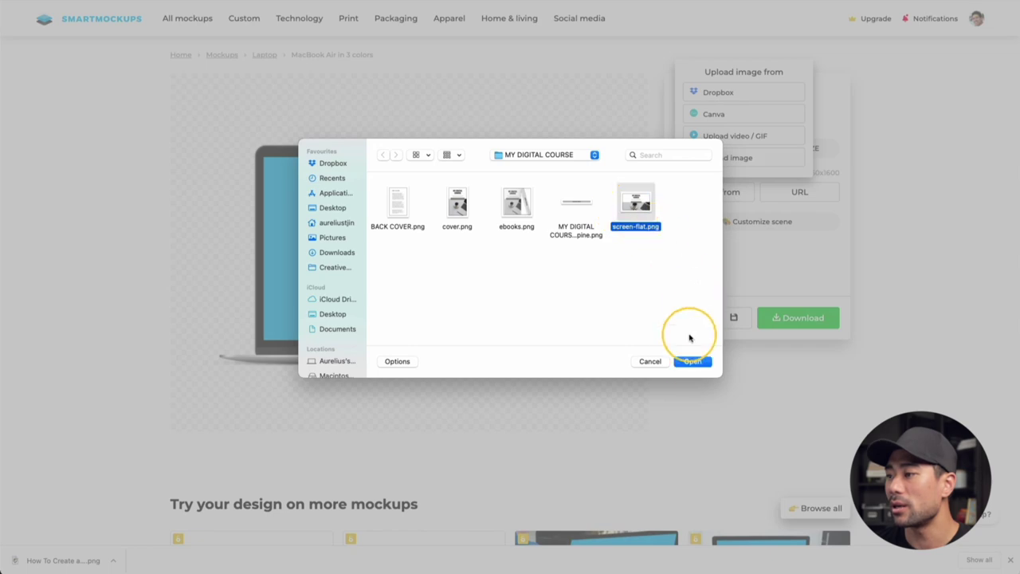
click(692, 361)
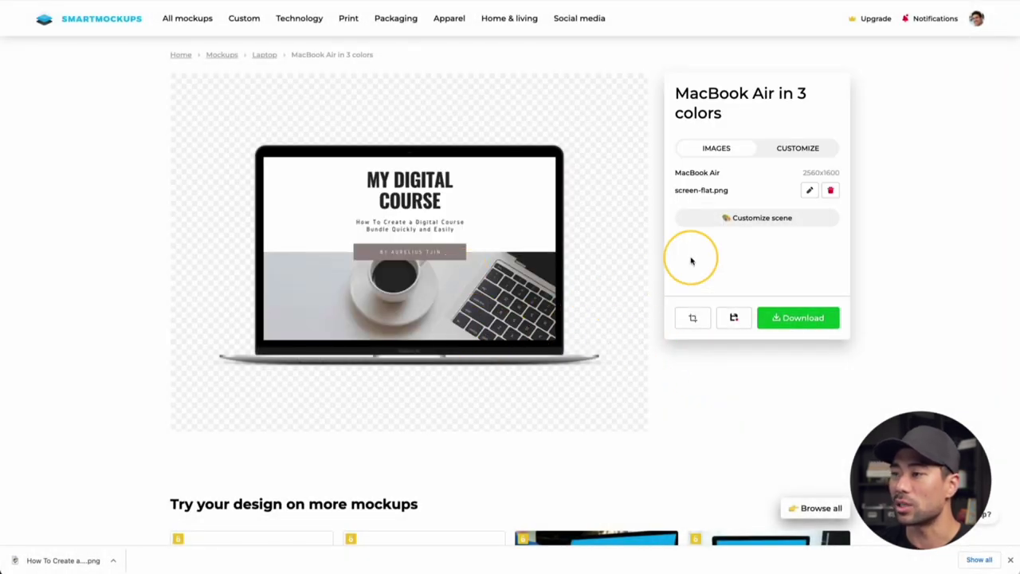
click(795, 318)
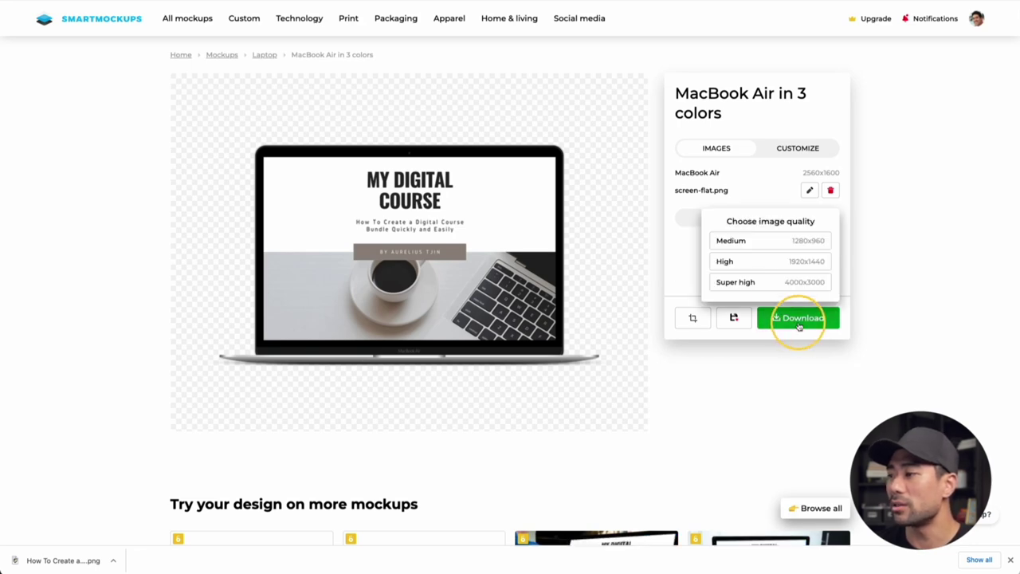
click(746, 270)
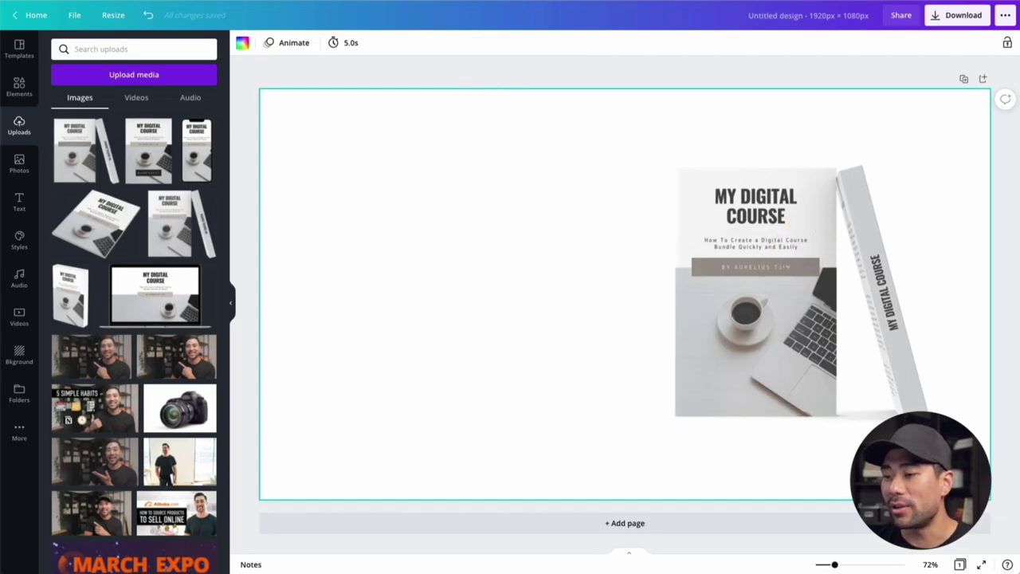
Step: Add the laptop mockup image to the 1920 × 1080 px Canva design, shrink it and move it toward the book mockup
key(super+Tab)
click(842, 119)
drag(843, 120, 360, 246)
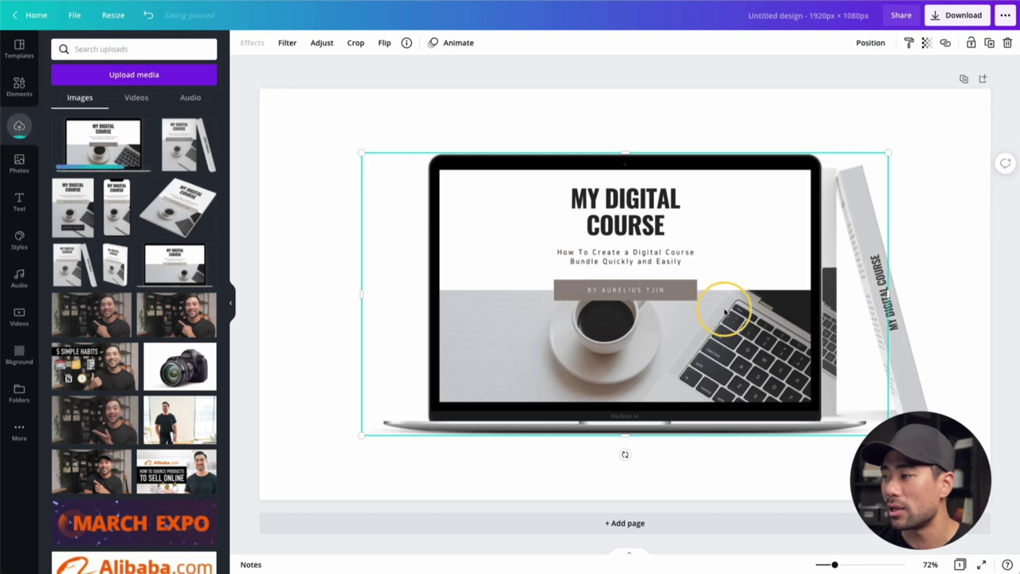
drag(881, 431, 721, 347)
drag(564, 319, 657, 388)
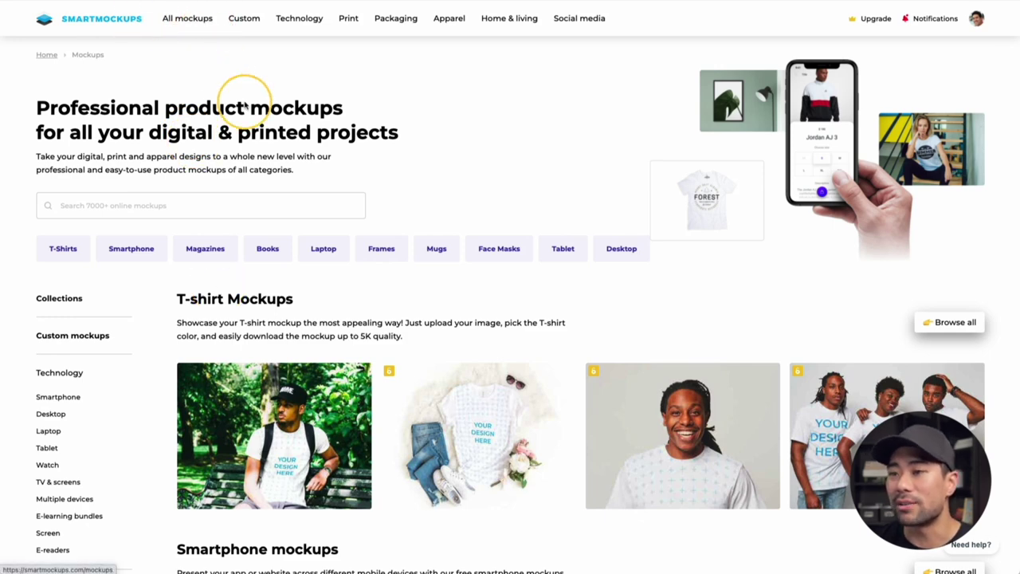
Step: Switch to Smartmockups, browse the Magazines category and open the A4 210x297mm magazine with matte and glossy finish mockup
scroll(382, 239, down, 1)
scroll(382, 240, down, 2)
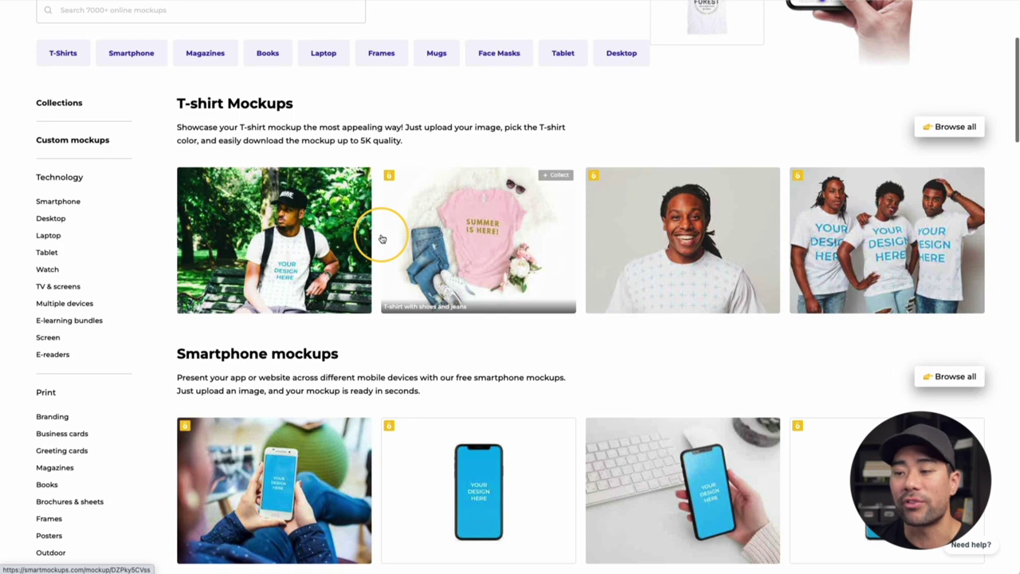
scroll(379, 223, down, 2)
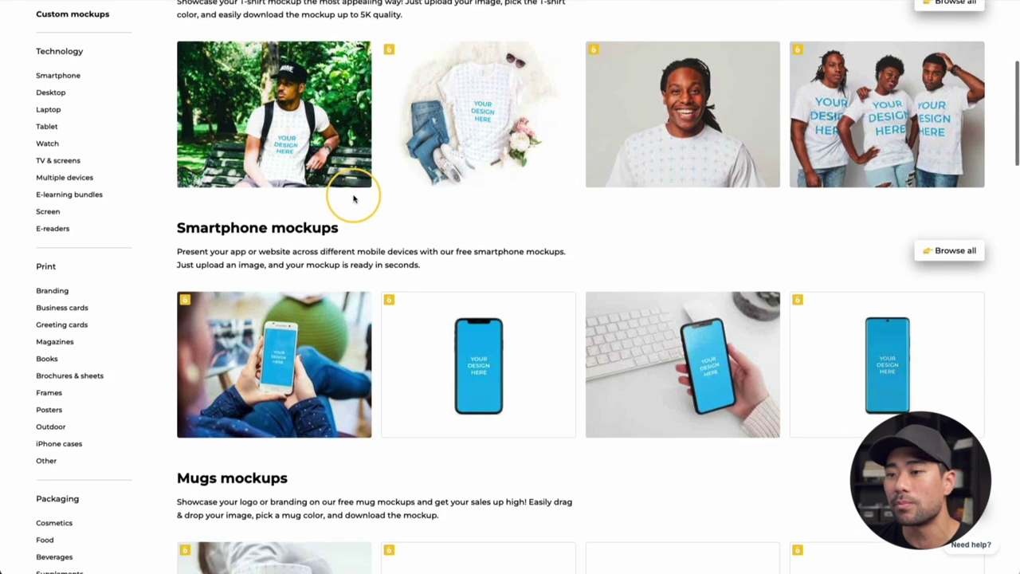
click(60, 343)
scroll(526, 255, down, 15)
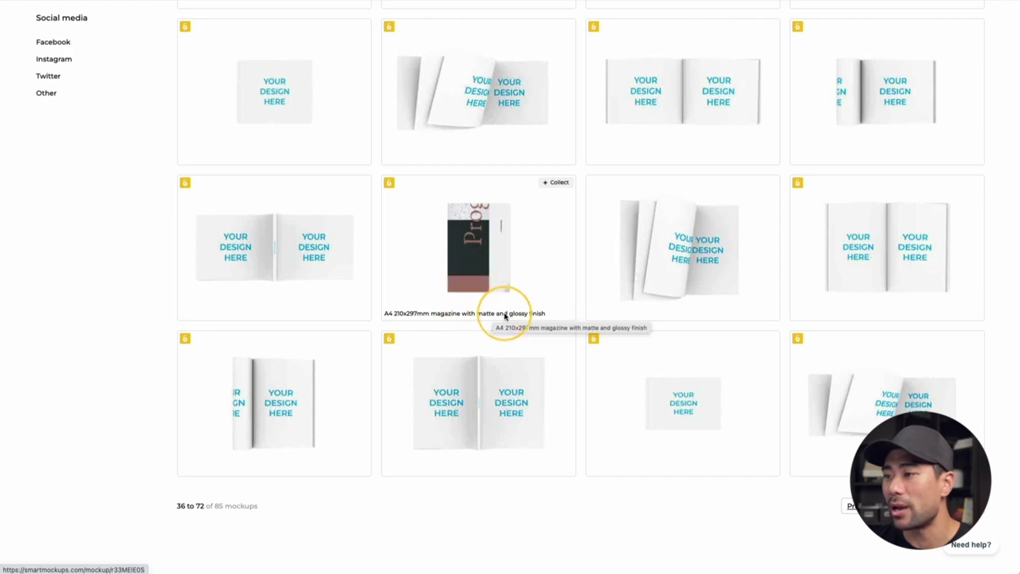
click(480, 237)
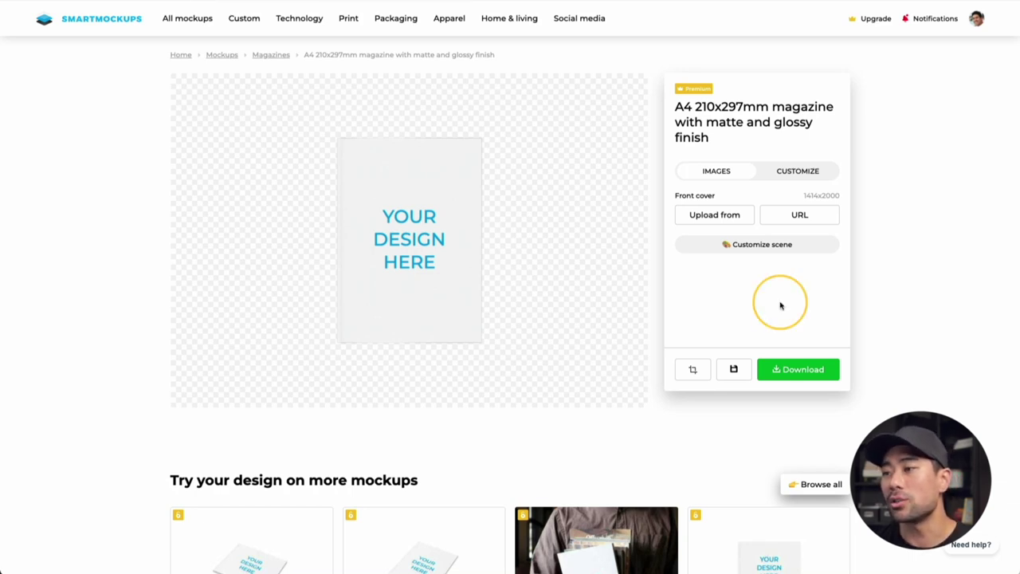
Step: Upload cover.png from the MY DIGITAL COURSE folder as the front cover of the magazine mockup
click(799, 216)
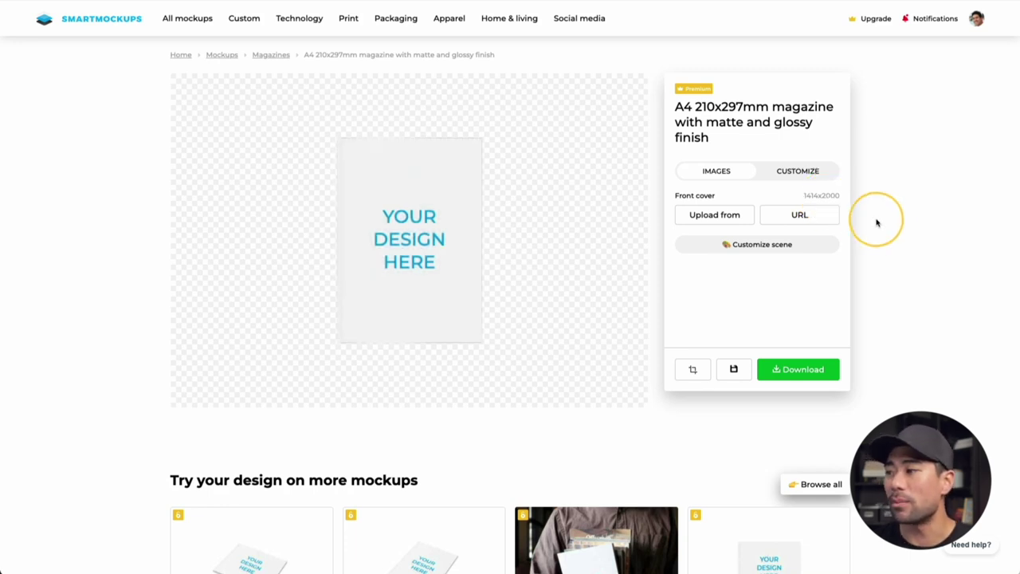
click(722, 223)
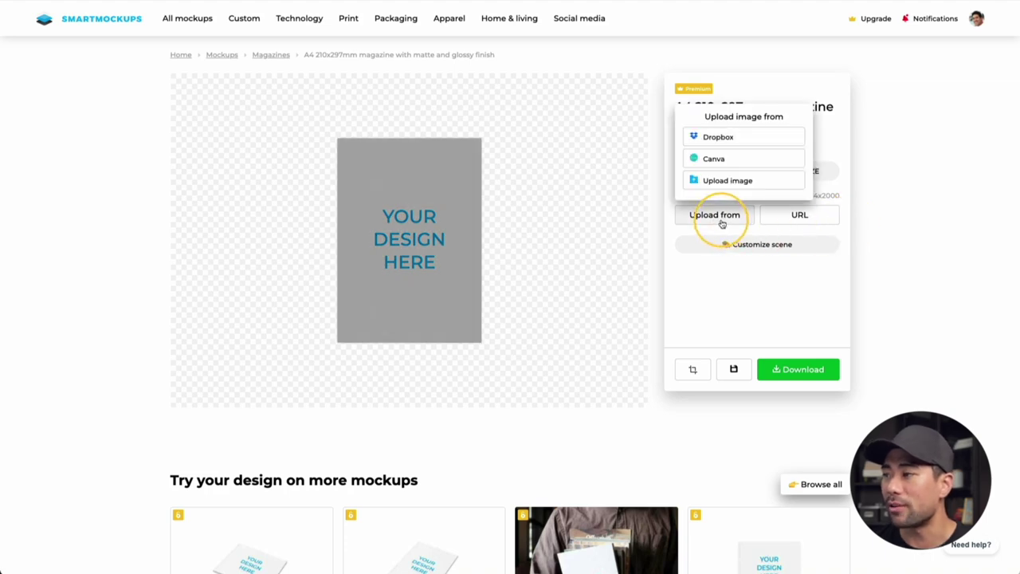
click(730, 182)
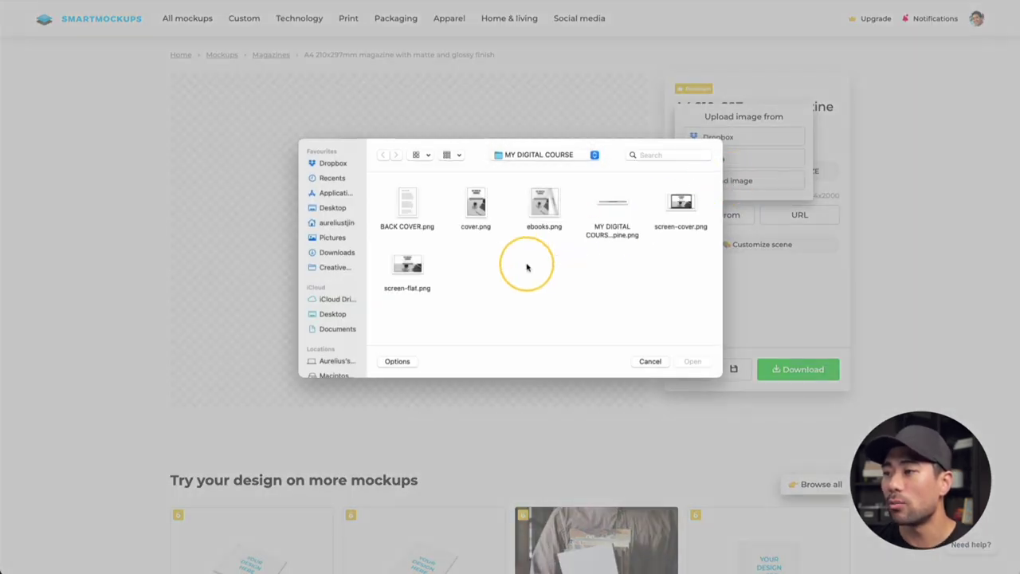
double_click(475, 213)
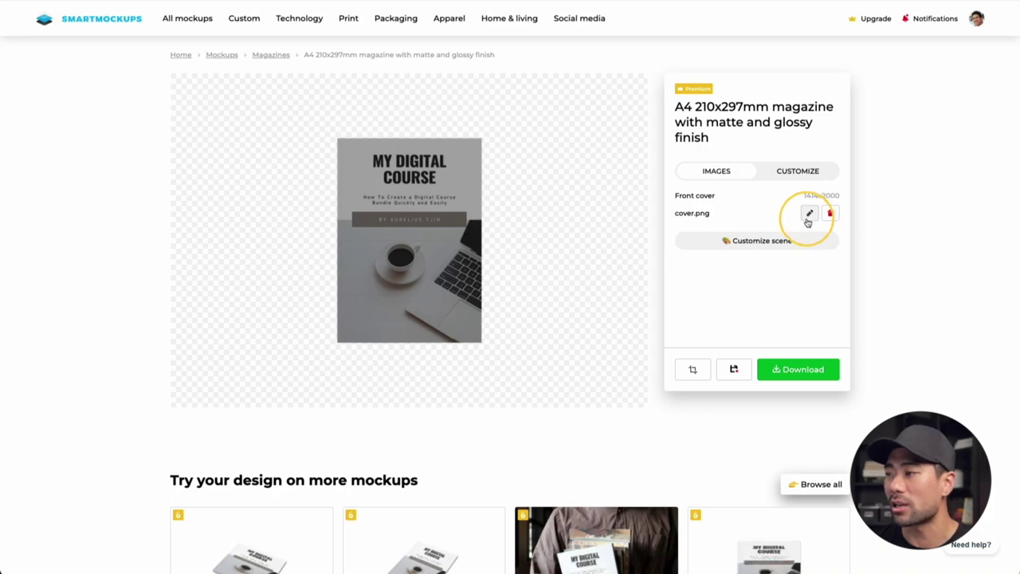
click(809, 215)
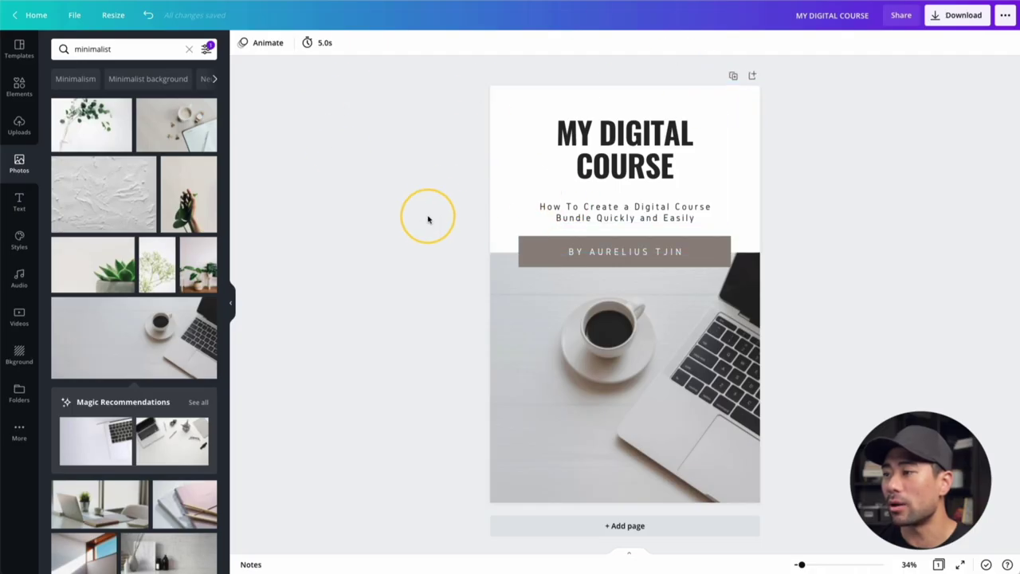
Step: Switch to the MY DIGITAL COURSE book cover in Canva and view its custom resize dimensions
click(113, 15)
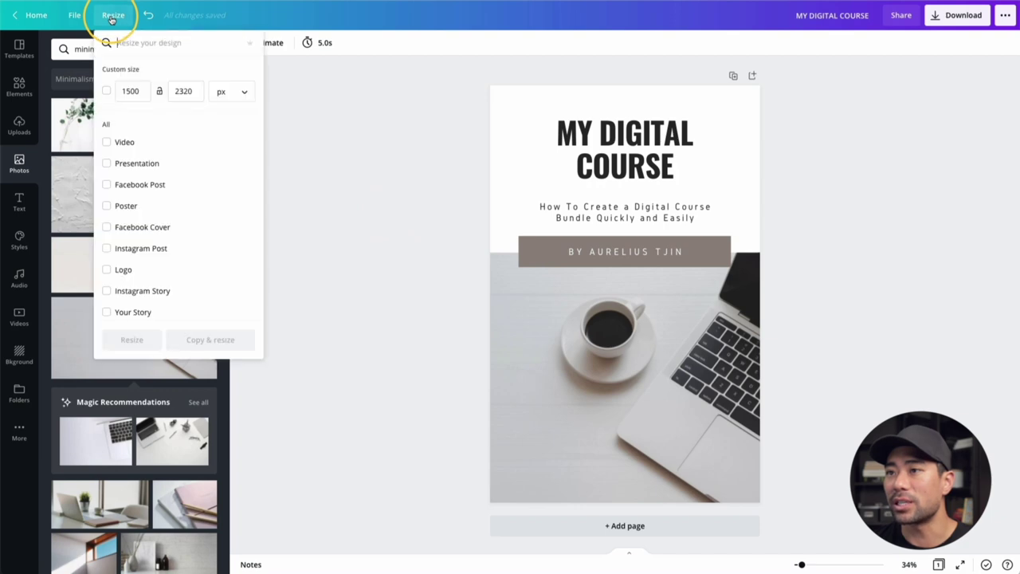
click(201, 94)
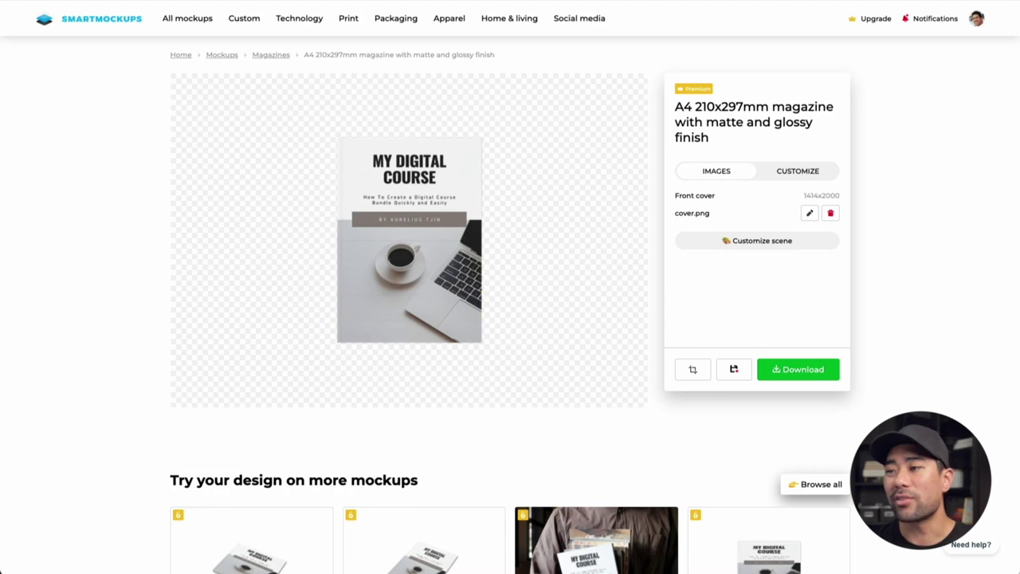
Step: Switch to the My Digital Course Bundle Cover design in Canva and examine its laptop and worksheet mockups
click(492, 16)
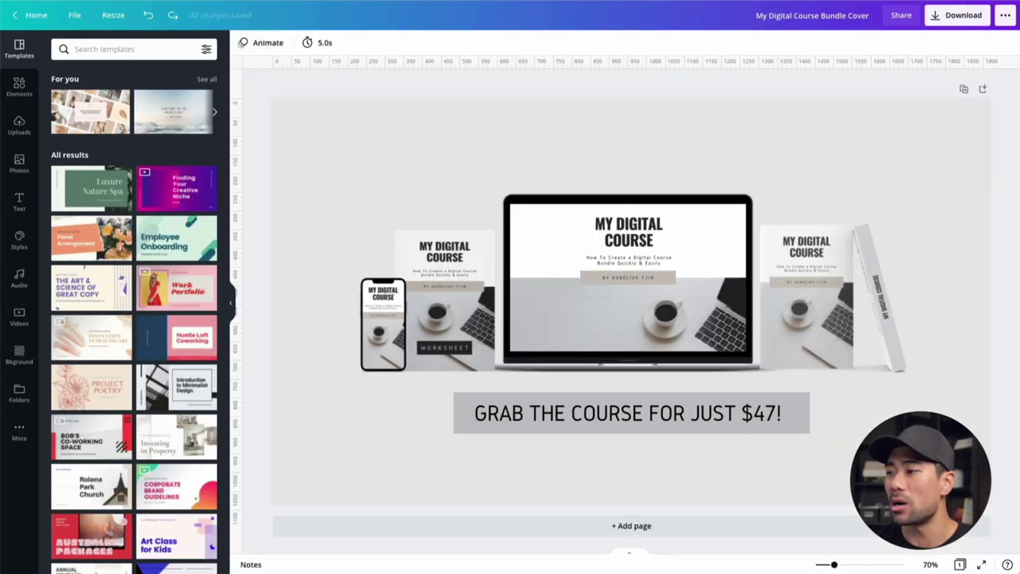
click(572, 262)
click(441, 356)
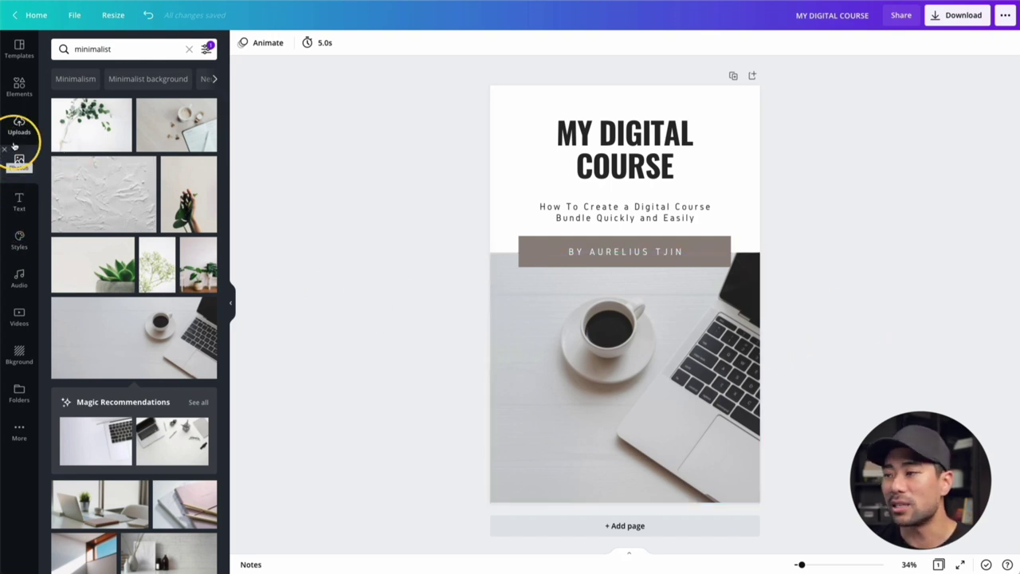
Step: In the MY DIGITAL COURSE cover, add a rectangle shape below the coffee cup and color it with the dark document color
click(22, 89)
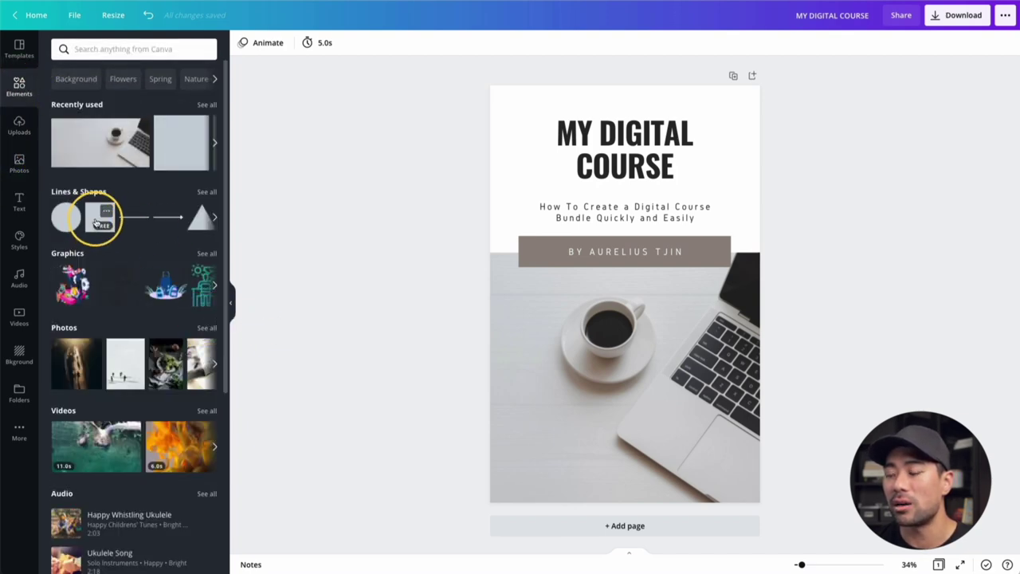
click(93, 220)
drag(660, 319, 659, 411)
drag(627, 301, 636, 410)
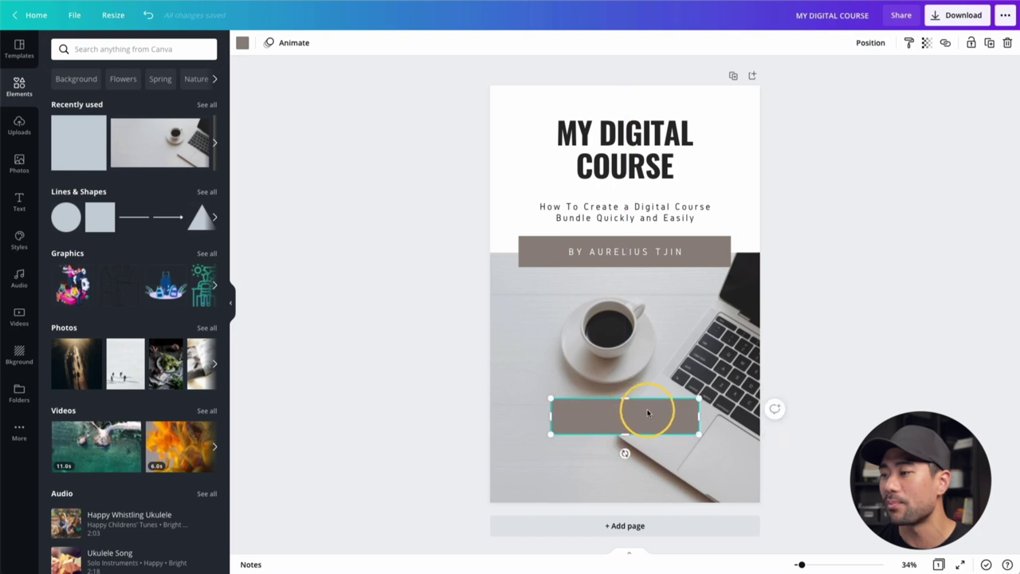
click(242, 42)
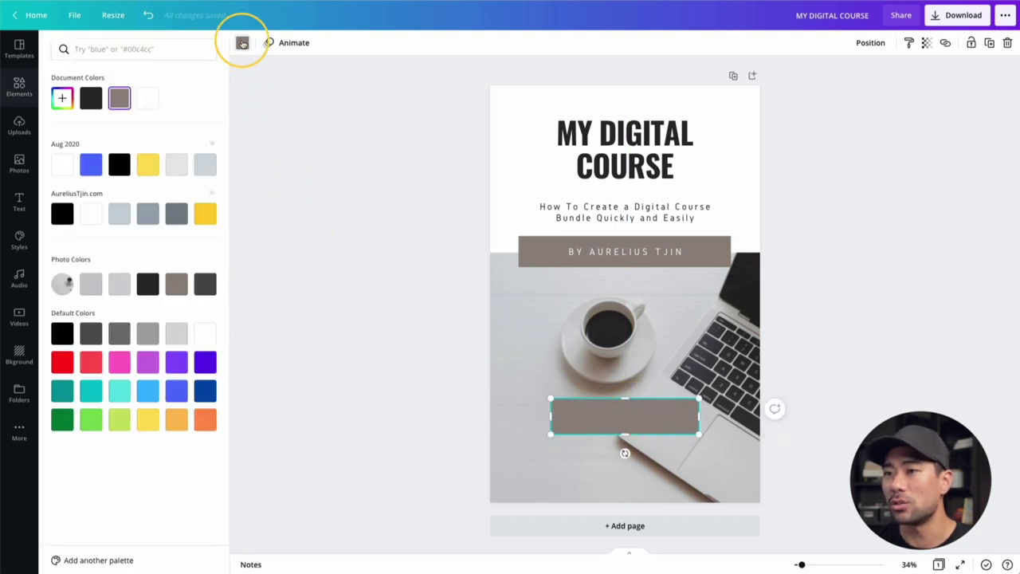
click(91, 103)
click(797, 269)
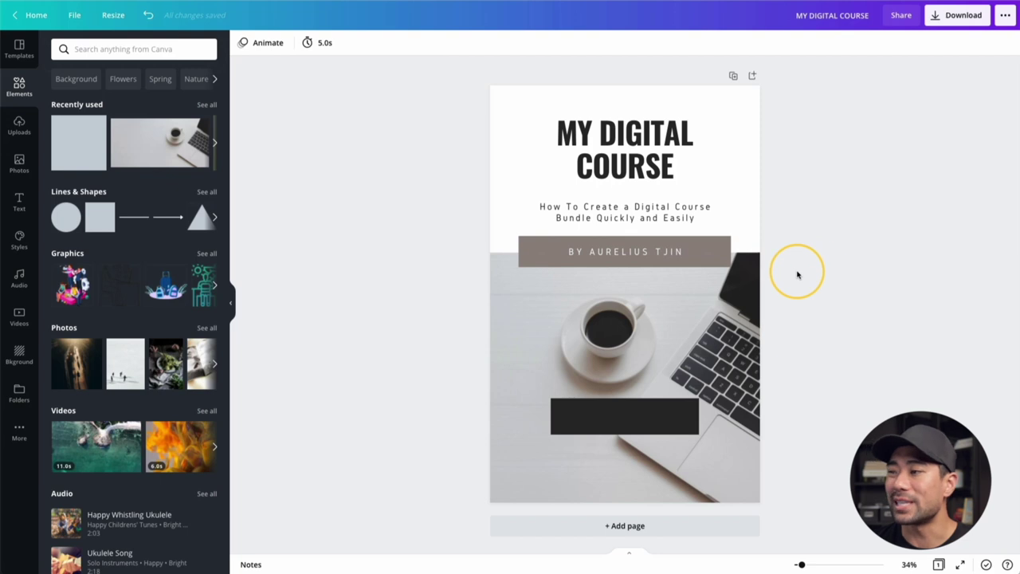
Step: Duplicate the author name text and place the copy on the dark bar below the coffee cup
click(615, 253)
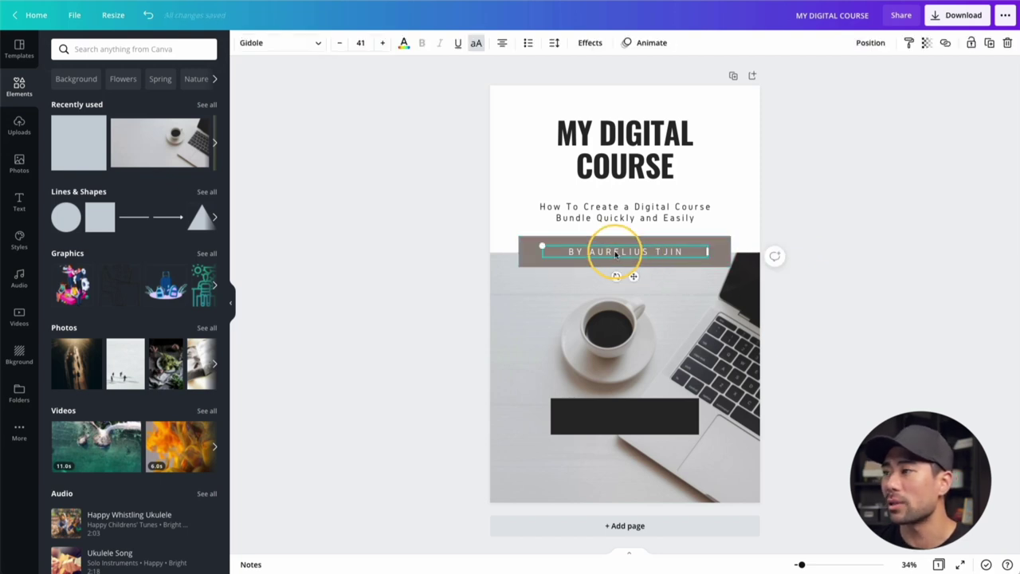
key(Escape)
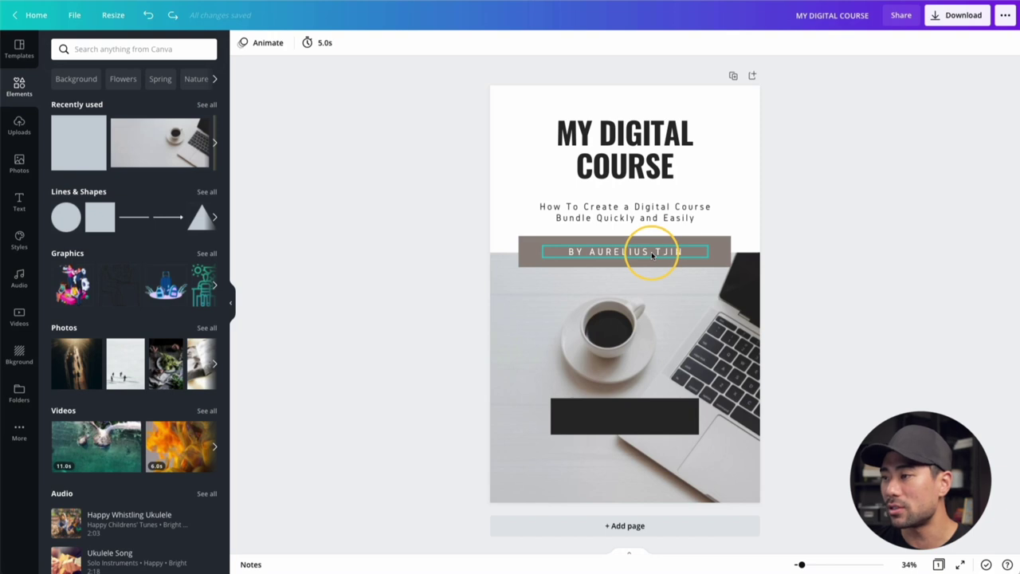
drag(652, 254, 650, 417)
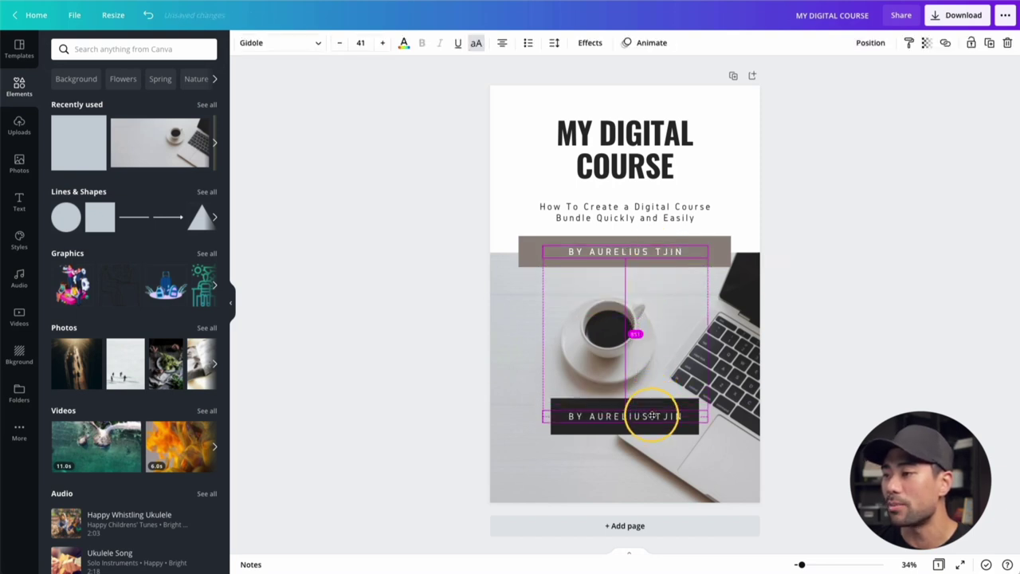
key(Escape)
click(641, 252)
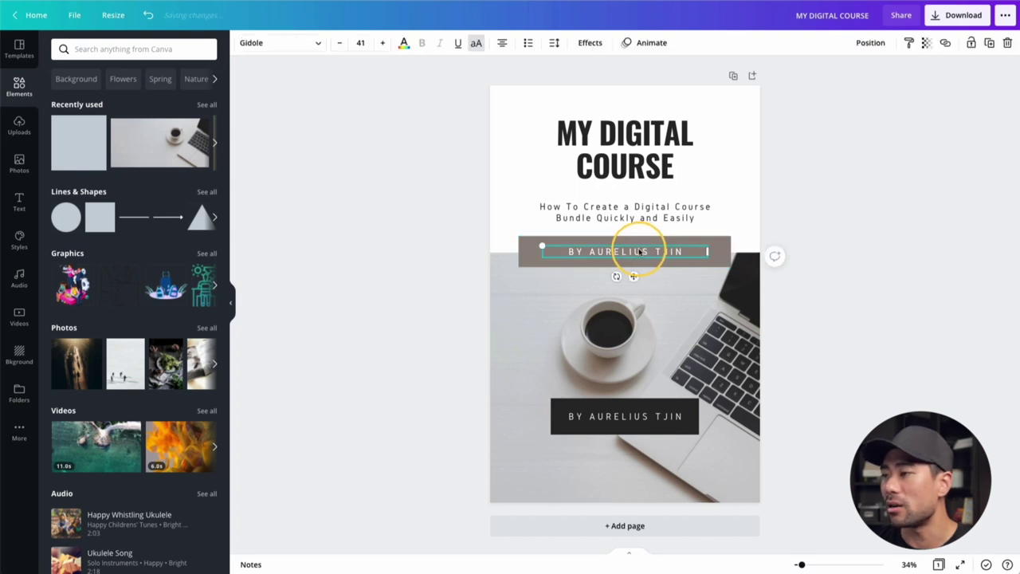
click(989, 44)
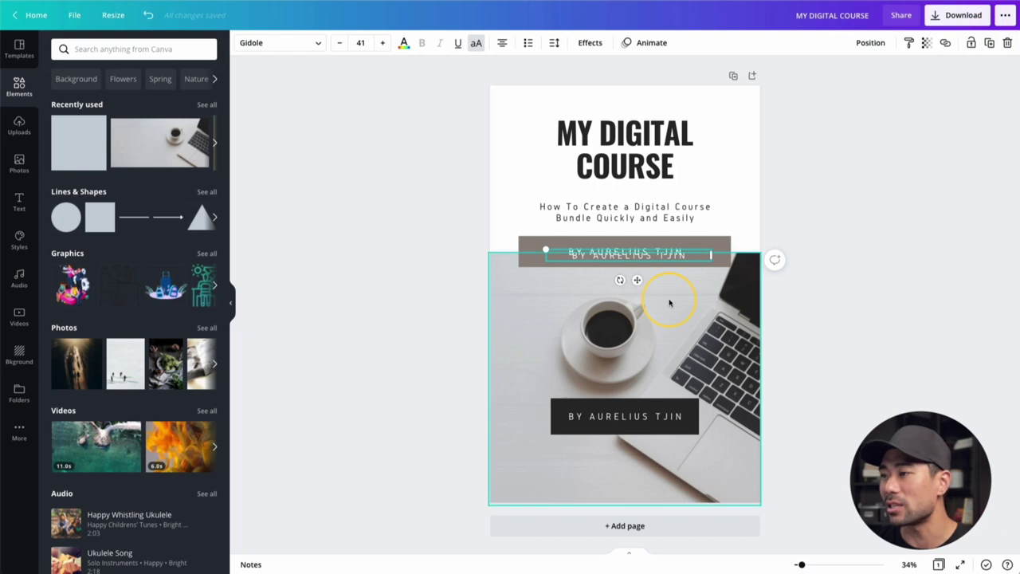
drag(658, 256, 654, 418)
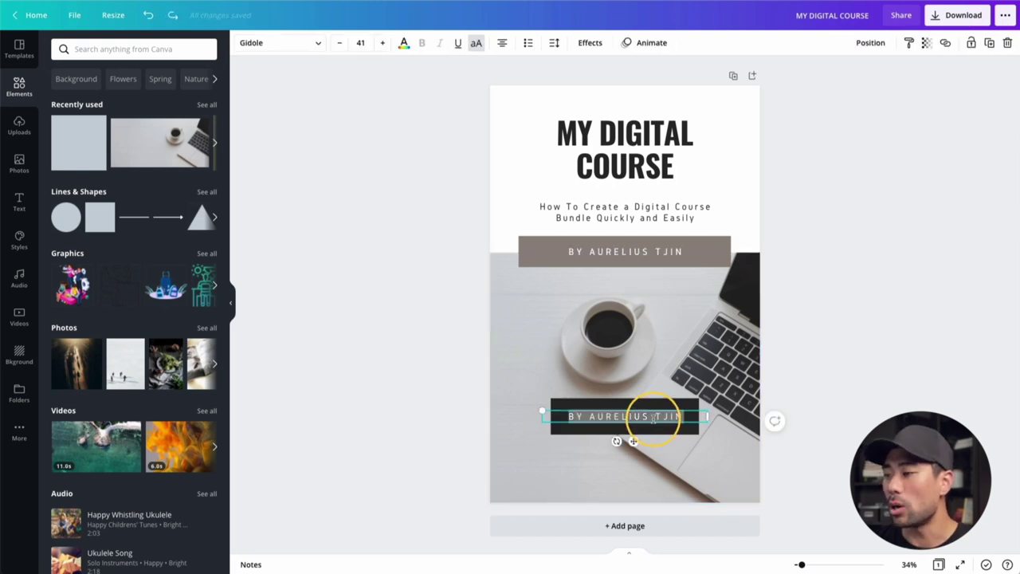
Step: Change the copied text on the dark bar to WORKSHEET, enlarge it and center it on the bar
text(WORKSHEE)
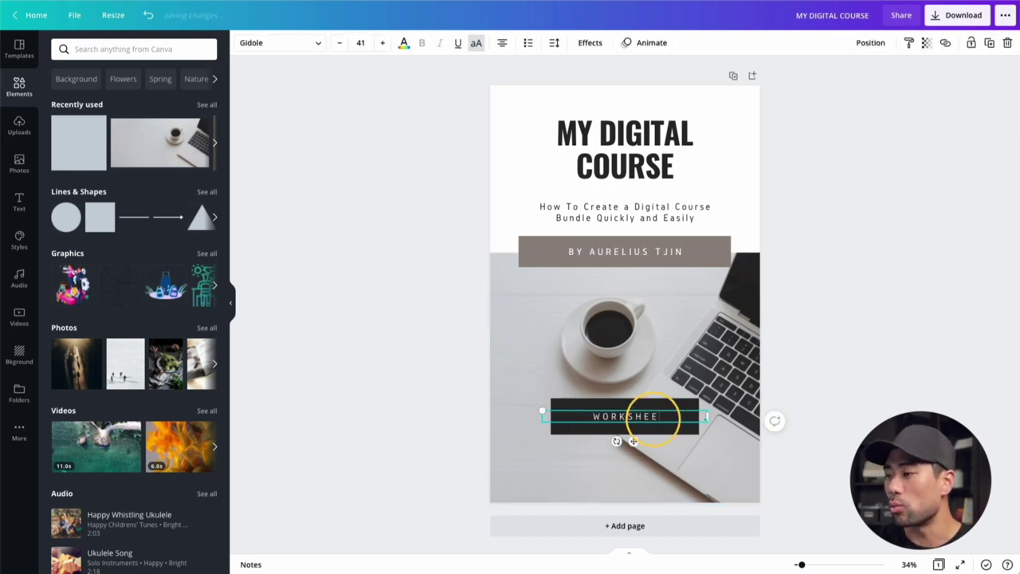
text(T)
click(850, 398)
click(603, 417)
drag(542, 410, 467, 359)
drag(593, 441, 634, 441)
click(881, 403)
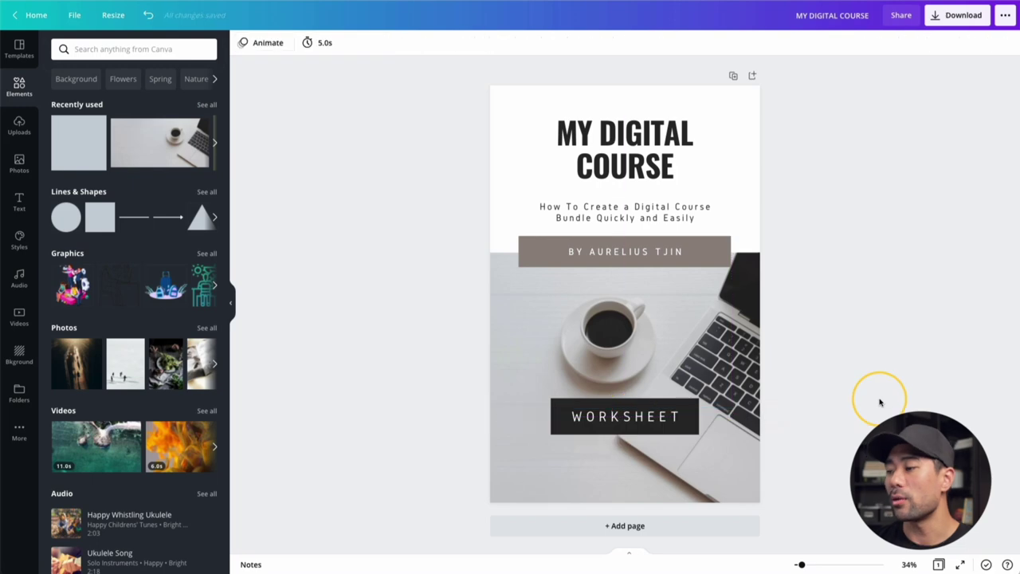
Step: Download the worksheet cover, switch to Smartmockups and replace the magazine's front cover image with worksheet-flat.png
click(962, 17)
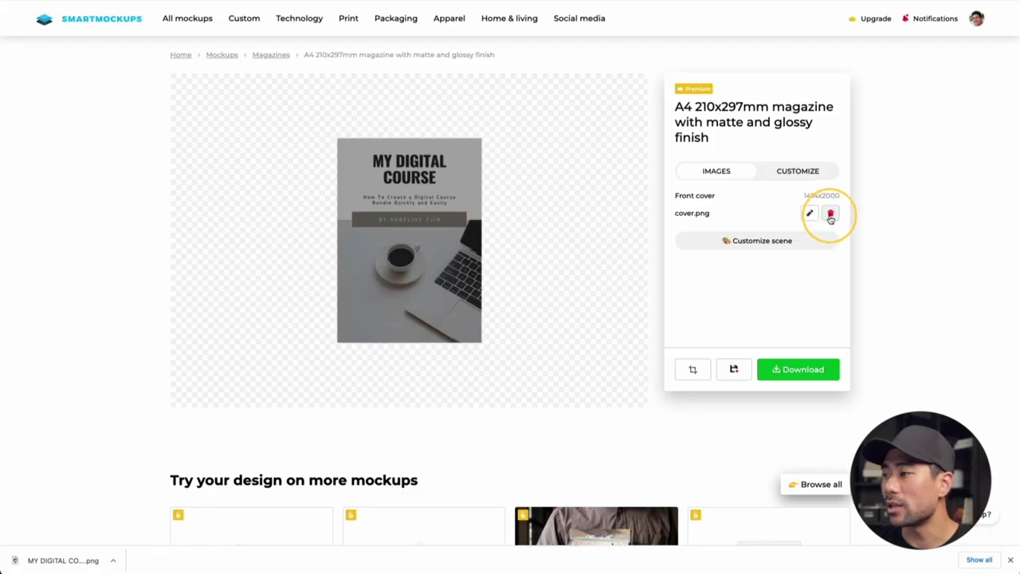
click(829, 214)
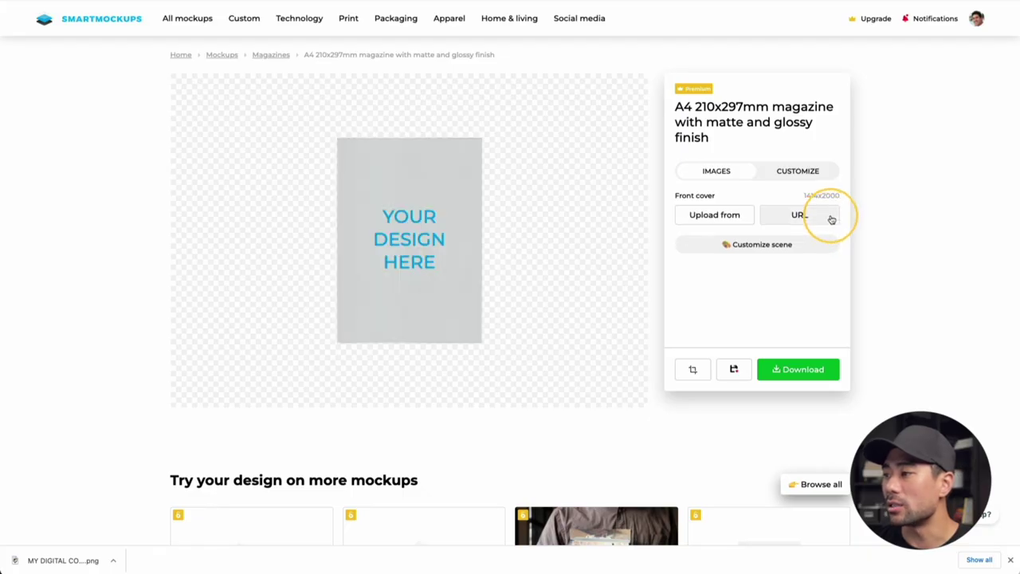
click(717, 220)
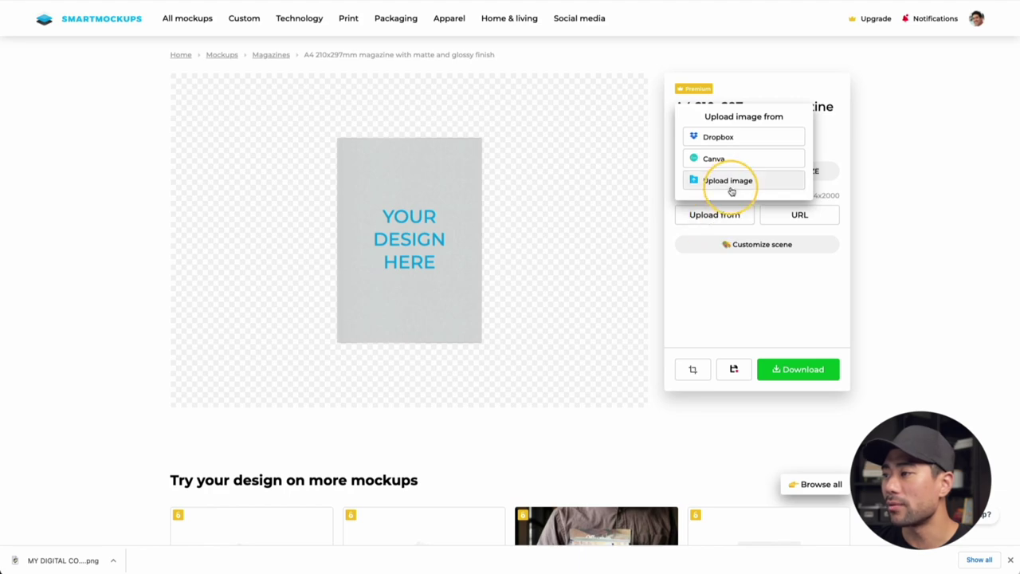
click(729, 181)
click(478, 266)
double_click(479, 266)
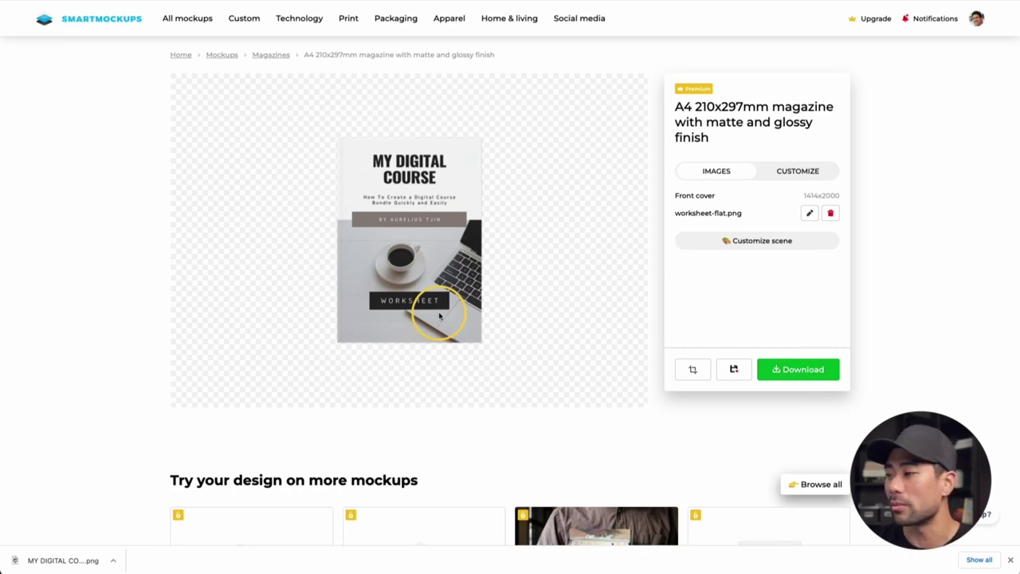
Step: Download the magazine mockup in High quality (1920x1344) and place worksheet-cover.png beside the laptop in the 1920px × 1080px Canva design
click(802, 370)
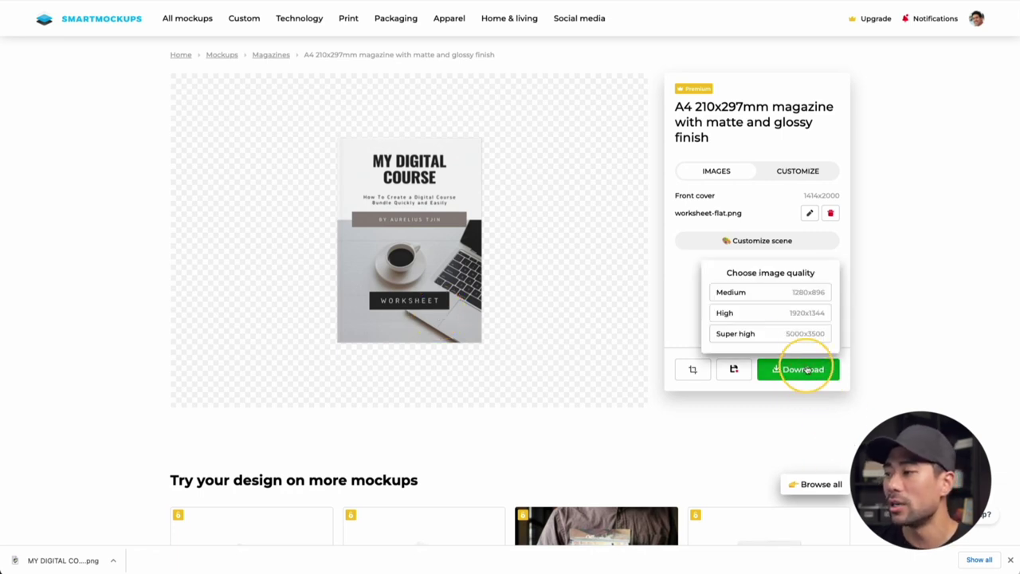
click(750, 316)
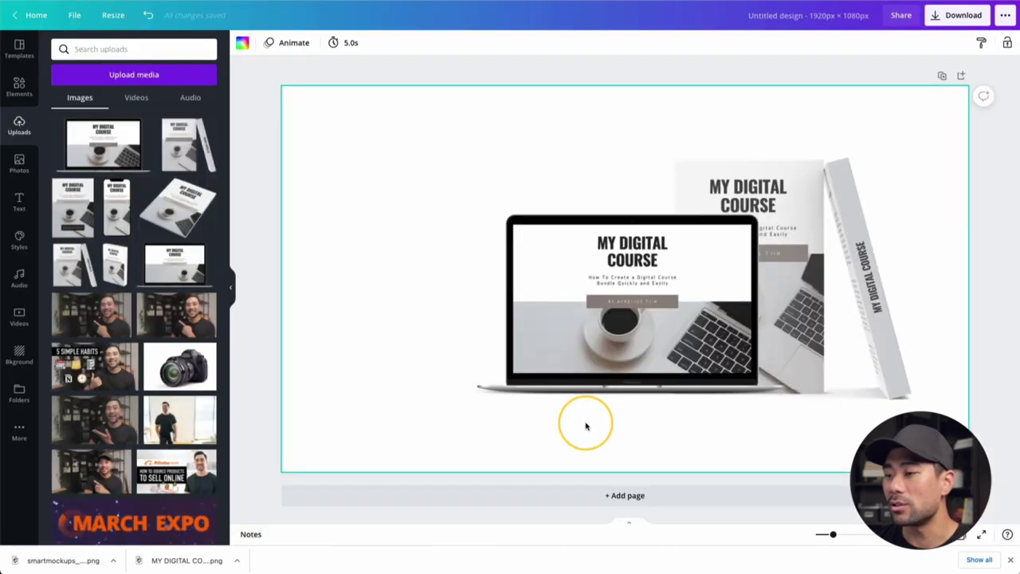
click(1010, 560)
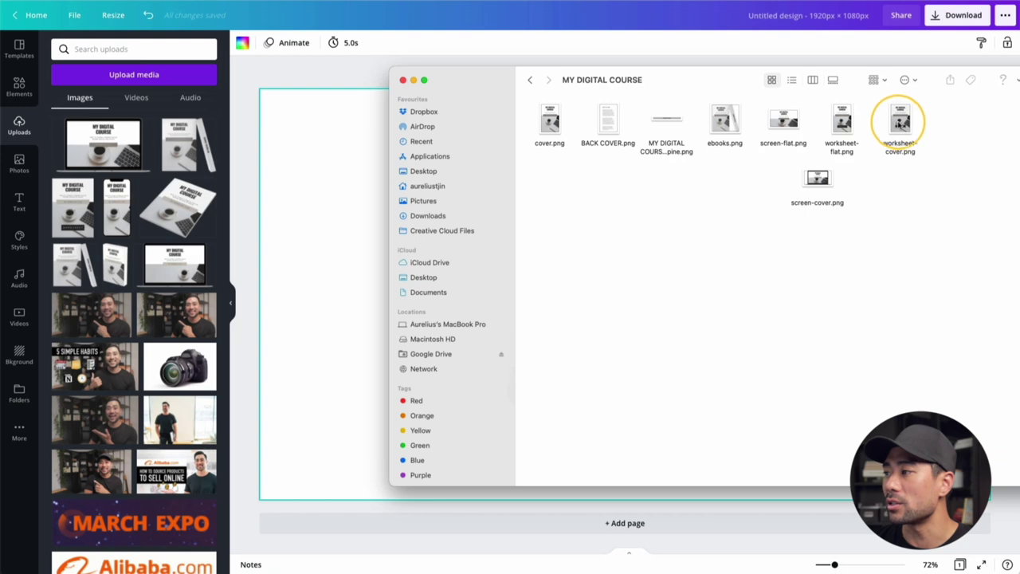
drag(900, 126, 351, 287)
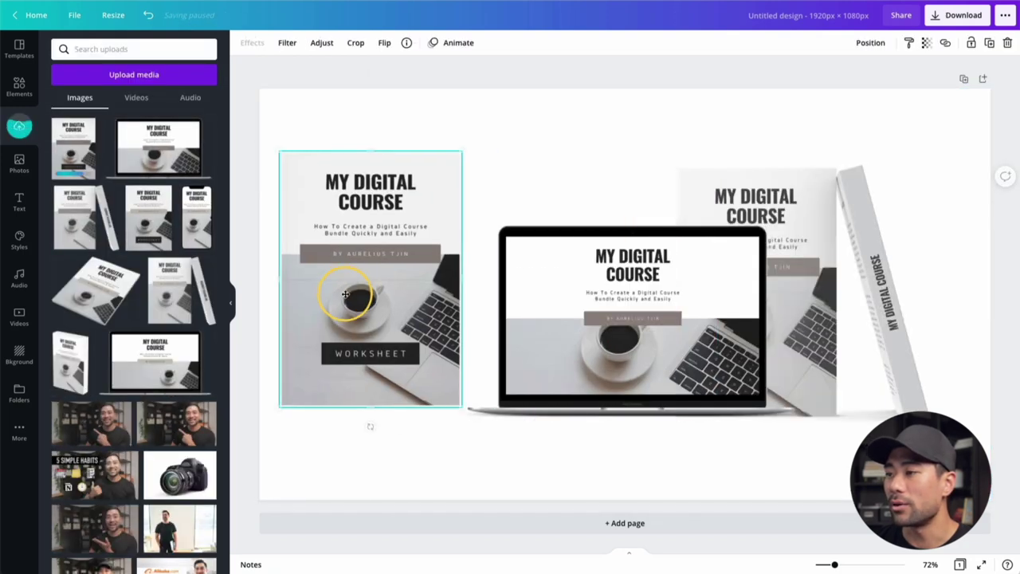
drag(405, 317, 408, 319)
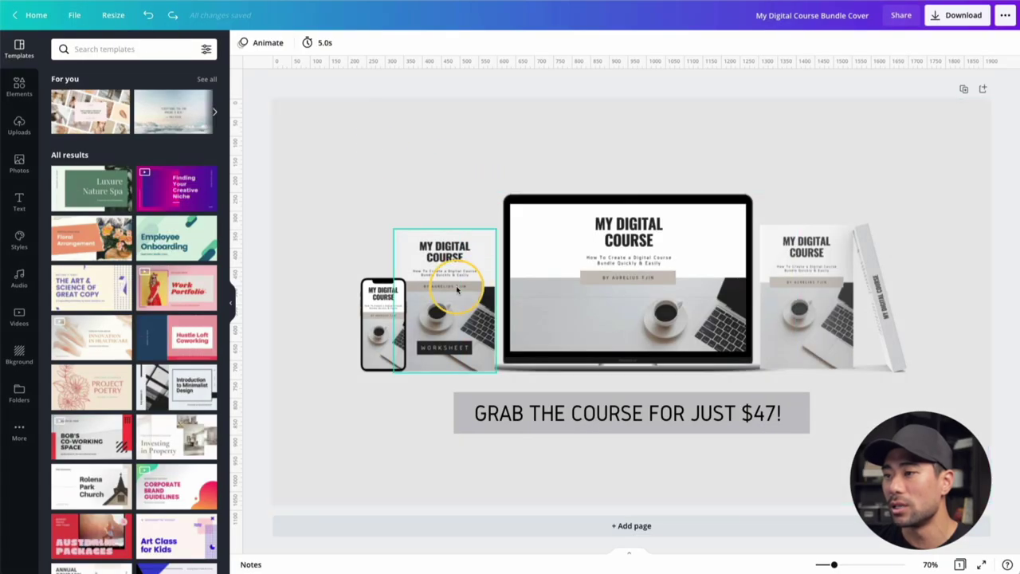
Step: Switch to Smartmockups, filter the smartphone mockups to isolated iPhone 12 scenes and open the iPhone 12 in 5 colors mockup
click(386, 316)
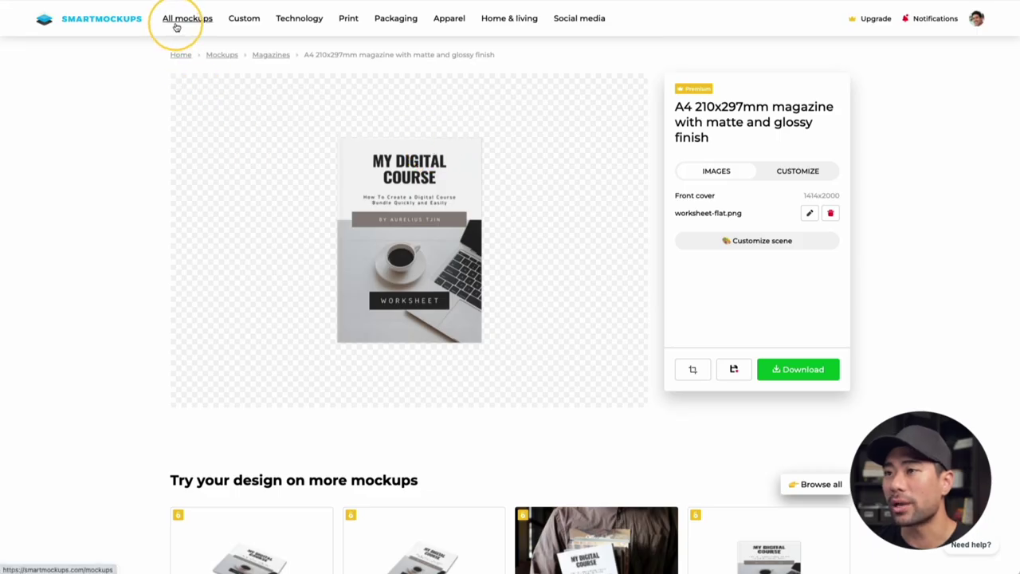
click(176, 26)
scroll(140, 390, down, 2)
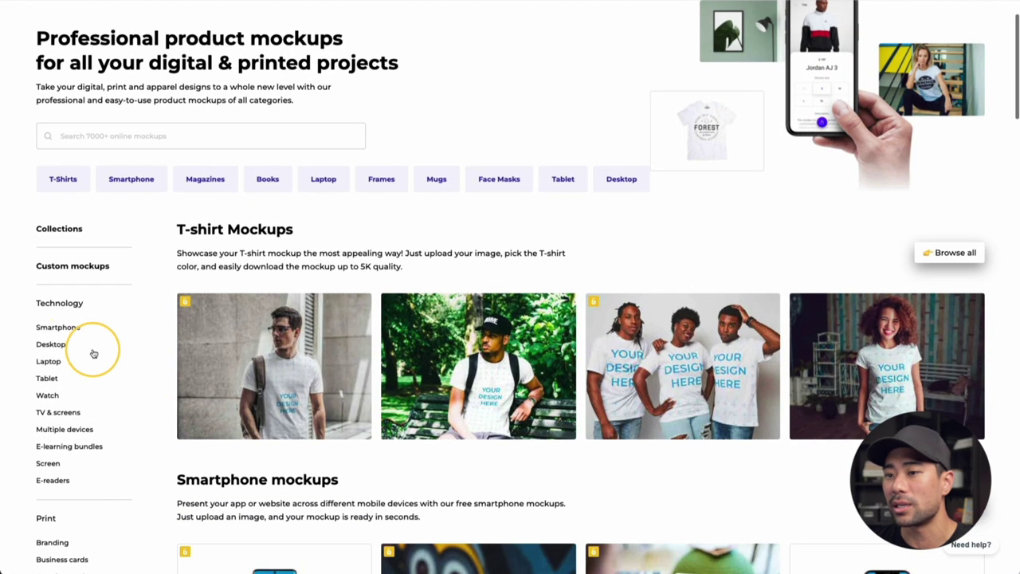
click(69, 334)
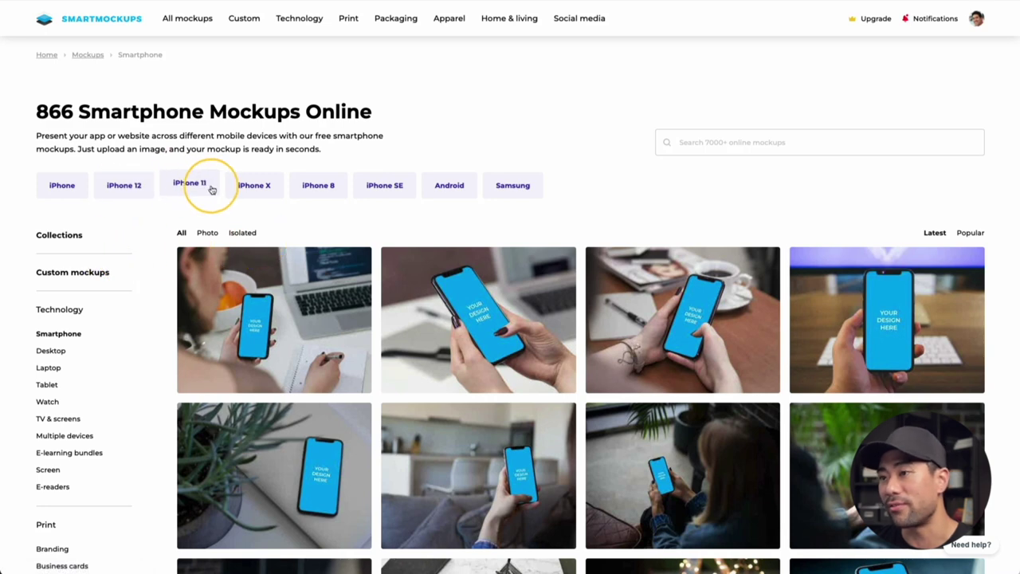
click(124, 185)
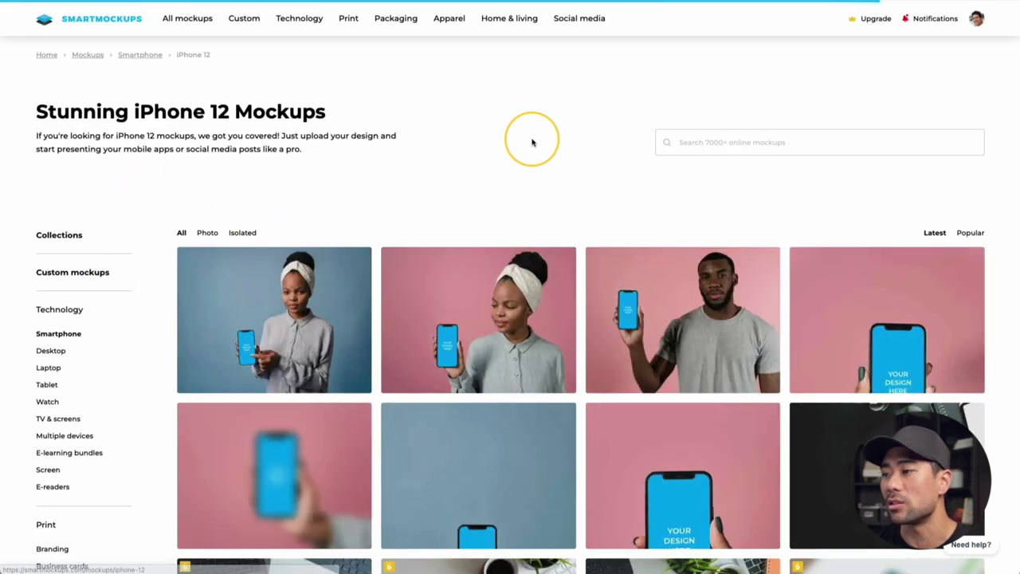
click(242, 233)
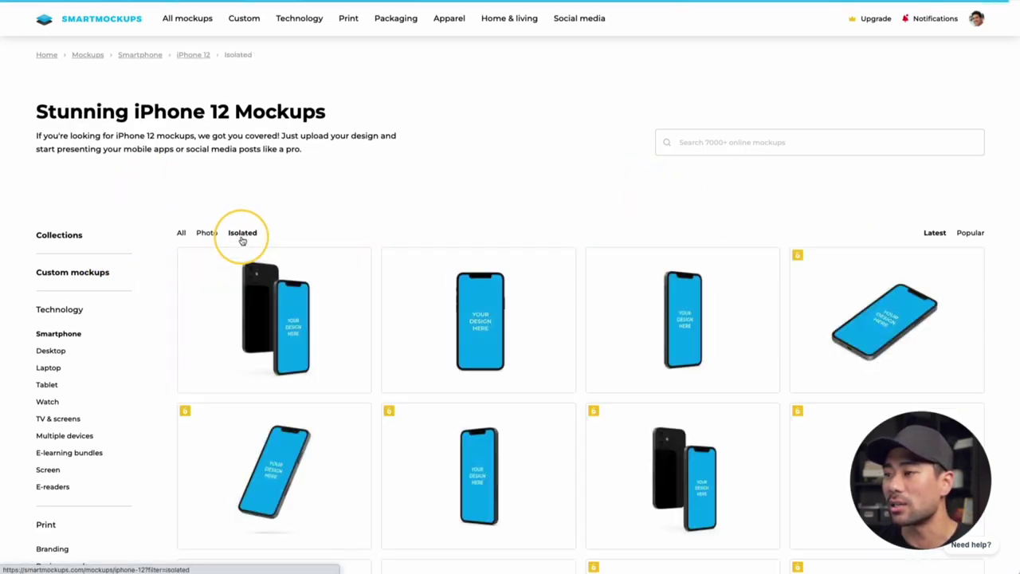
scroll(513, 217, down, 1)
click(461, 291)
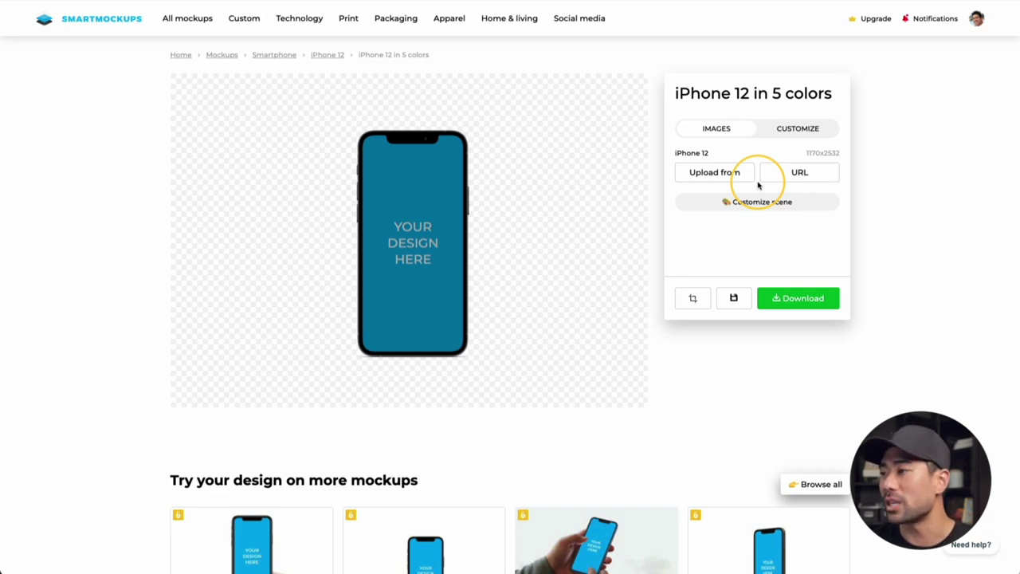
Step: Upload cover.png as the screen image of the iPhone 12 mockup
click(709, 177)
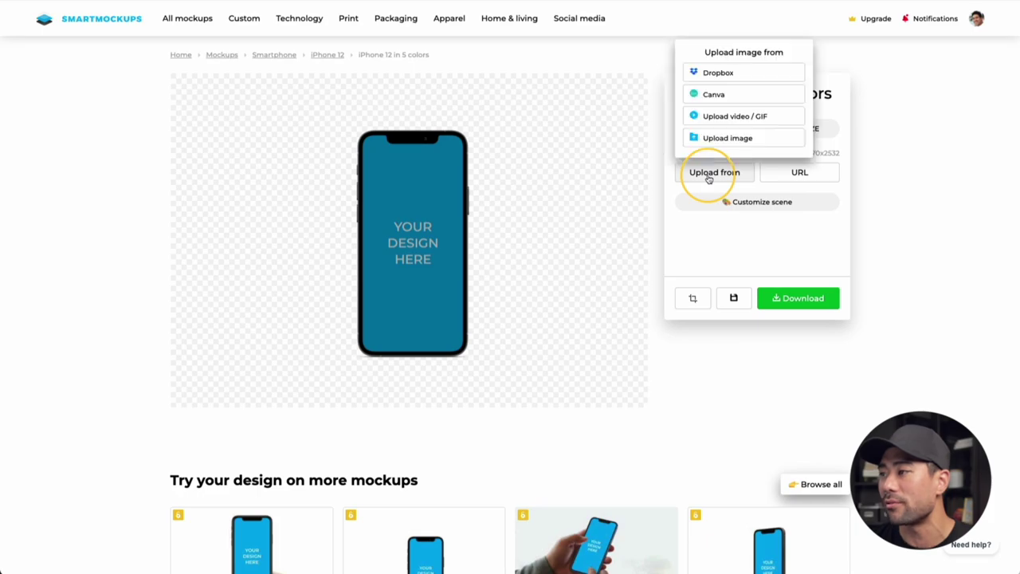
click(717, 138)
double_click(477, 209)
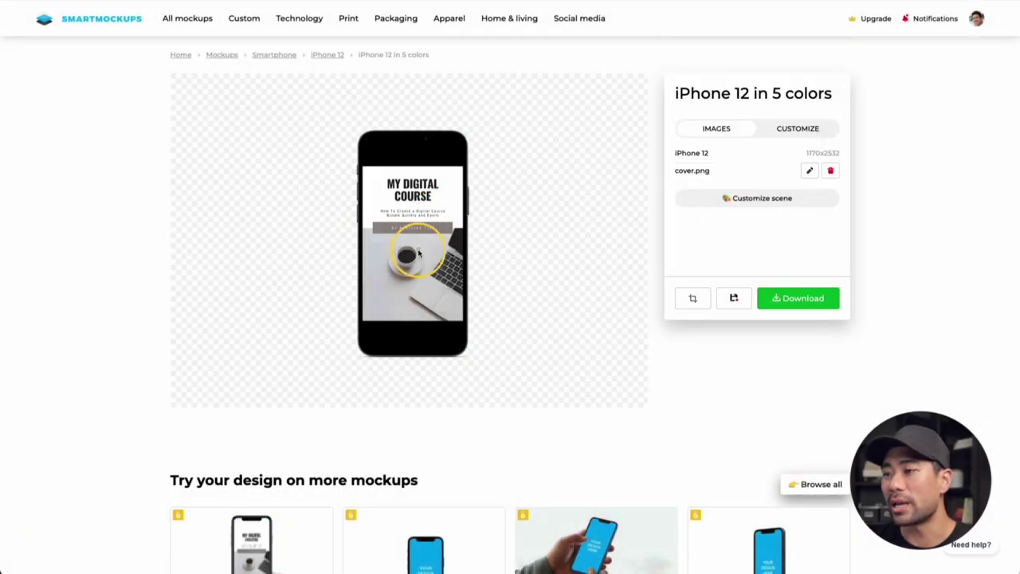
Step: Crop cover.png in the iPhone 12 mockup by enlarging it to fill the whole phone screen, and apply the crop
click(809, 171)
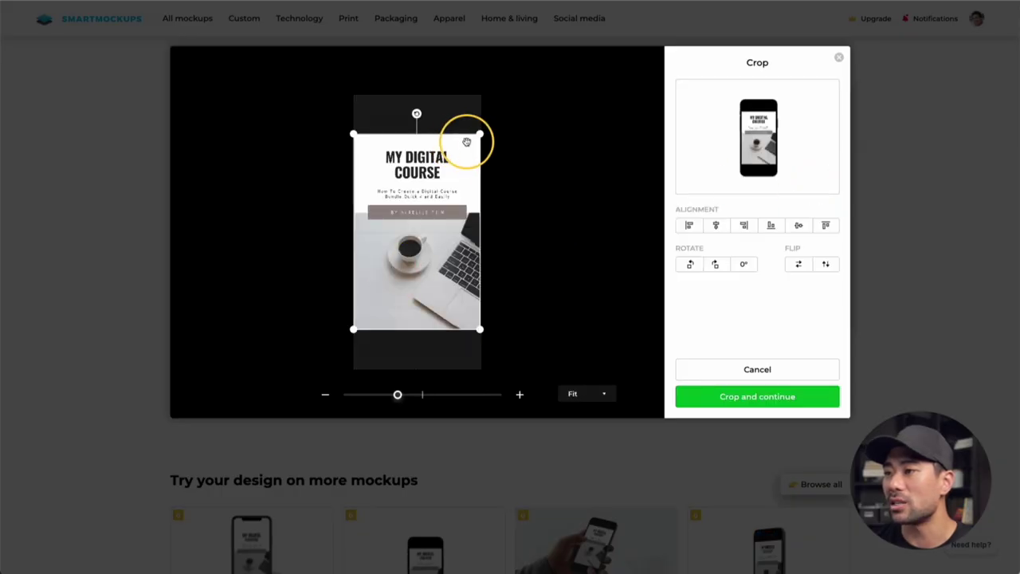
drag(479, 134, 510, 85)
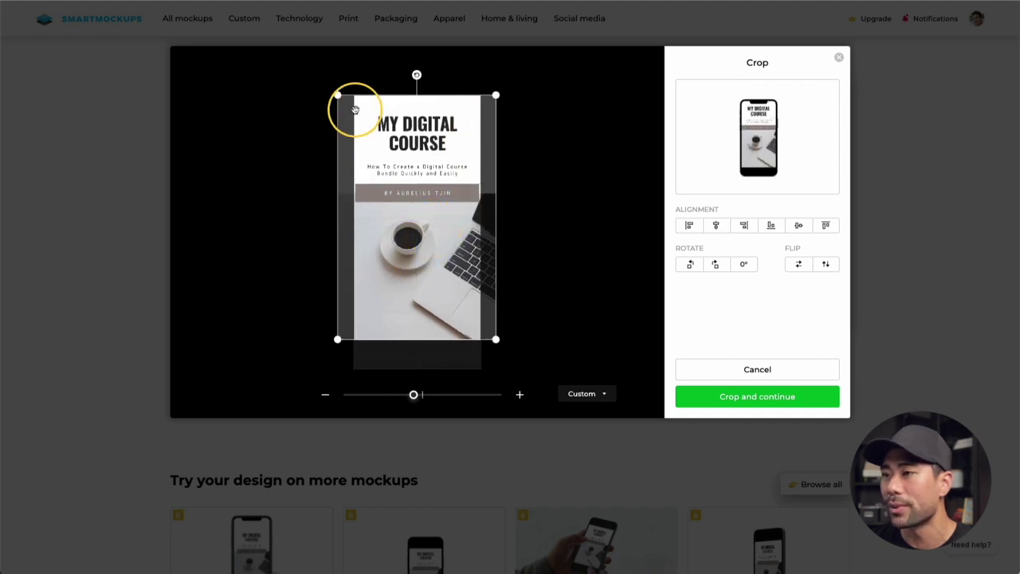
drag(496, 340, 511, 372)
drag(478, 335, 471, 337)
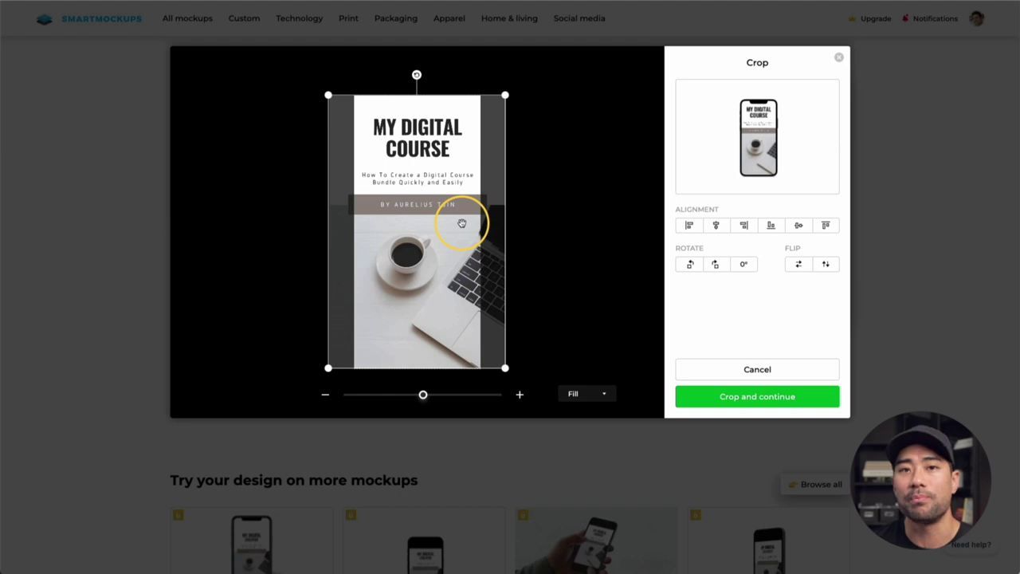
click(747, 397)
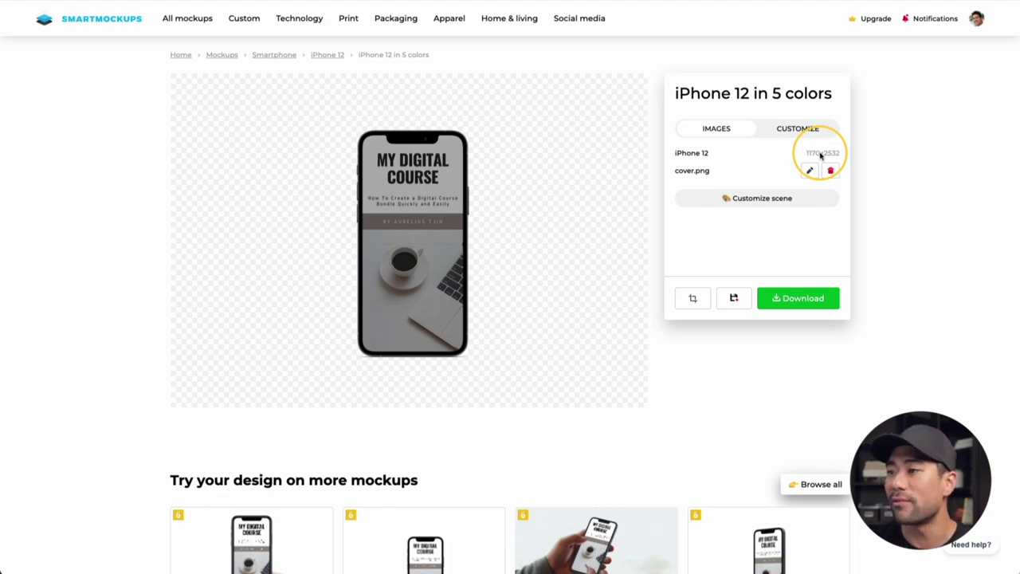
Step: Download the iPhone 12 mockup, switch to Canva and place smartphone.png at the left side of the design, overlapping the worksheet cover
click(800, 301)
click(743, 222)
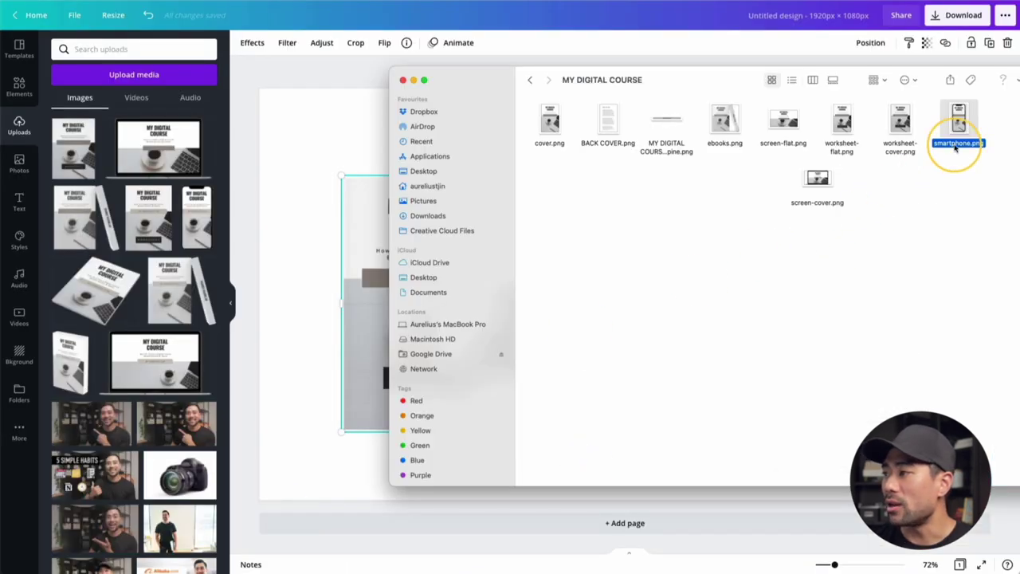
drag(957, 125, 655, 325)
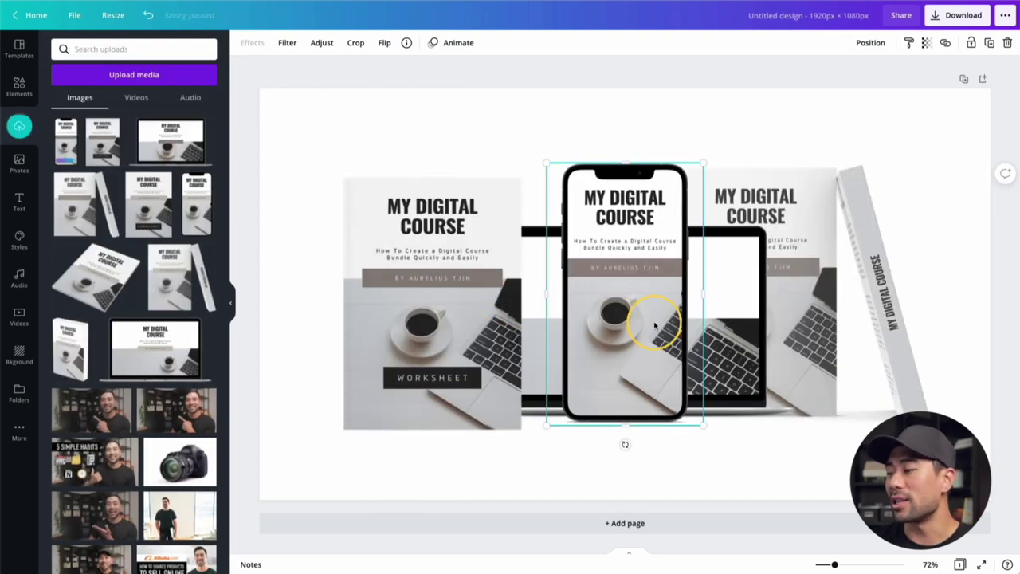
drag(629, 335, 354, 345)
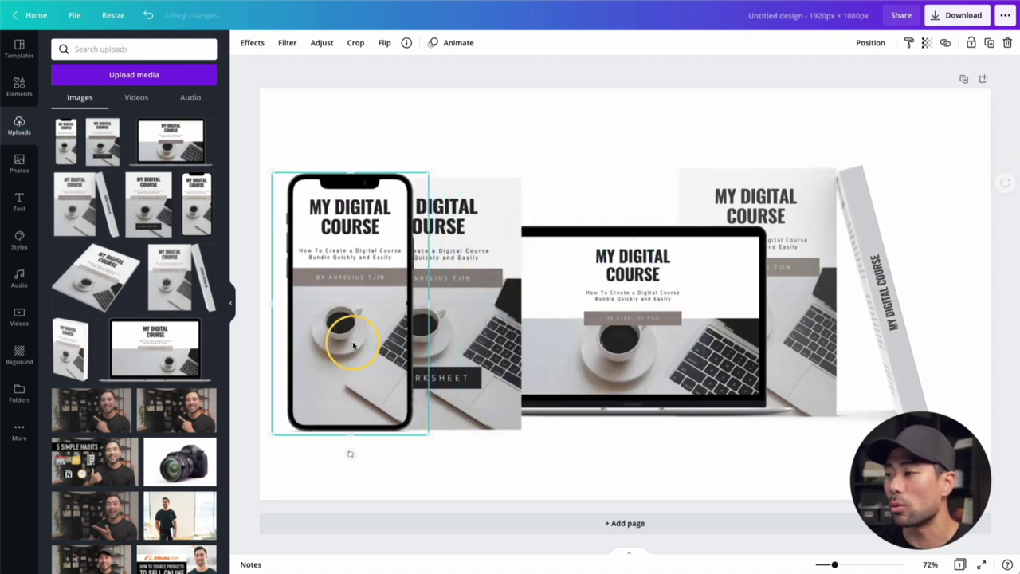
Step: Scale down the laptop image and centre it on the page
drag(664, 327, 662, 303)
drag(807, 390, 734, 354)
drag(641, 307, 674, 326)
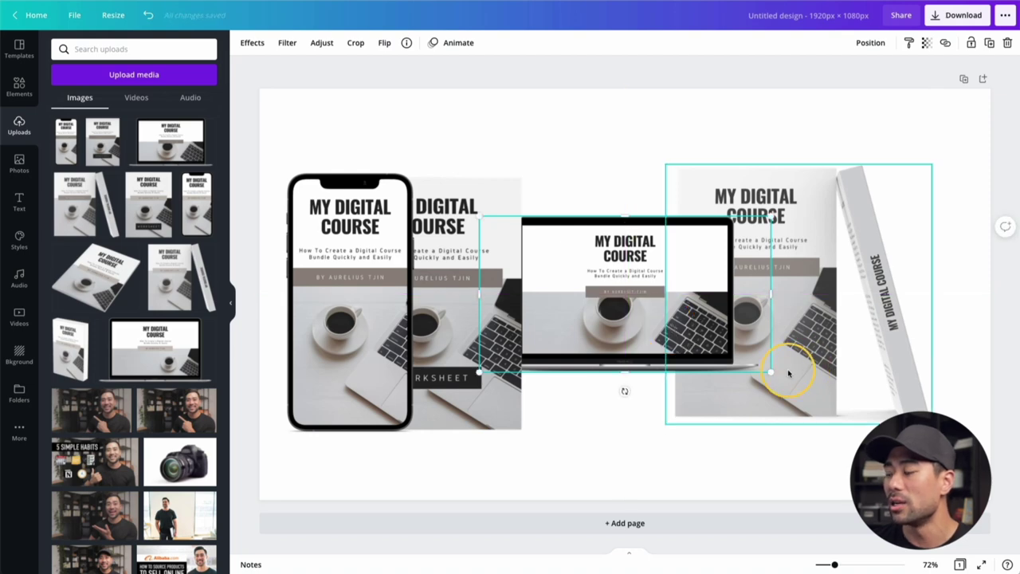
Step: Bring the image of the standing and leaning books forward so that it sits in front of the laptop
click(822, 335)
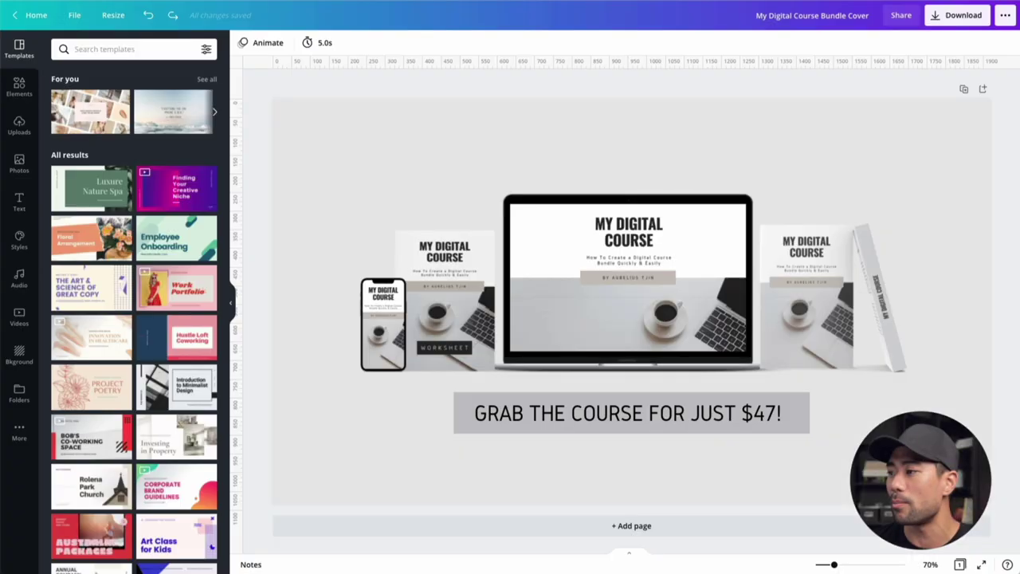
click(761, 348)
click(729, 315)
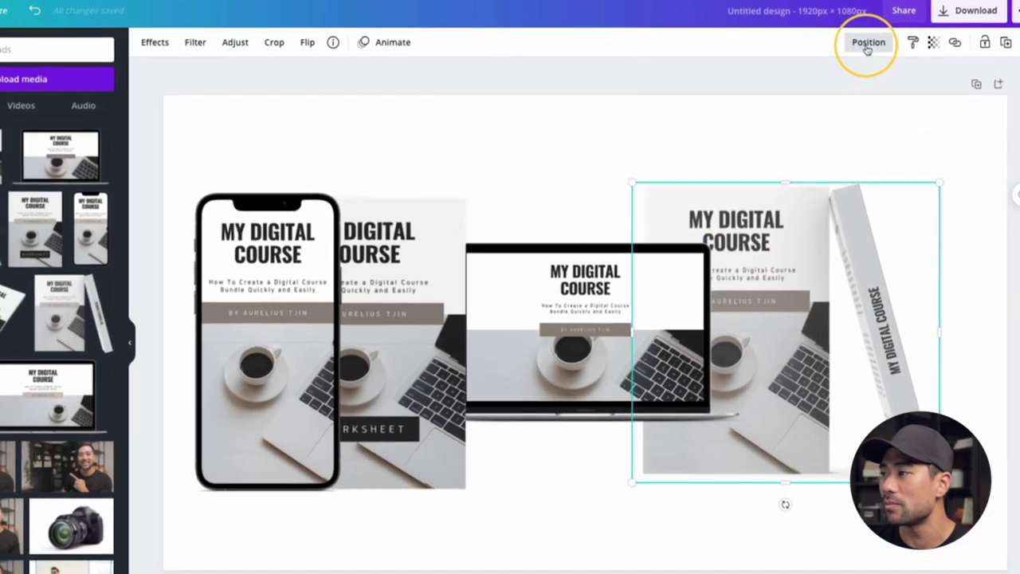
click(871, 42)
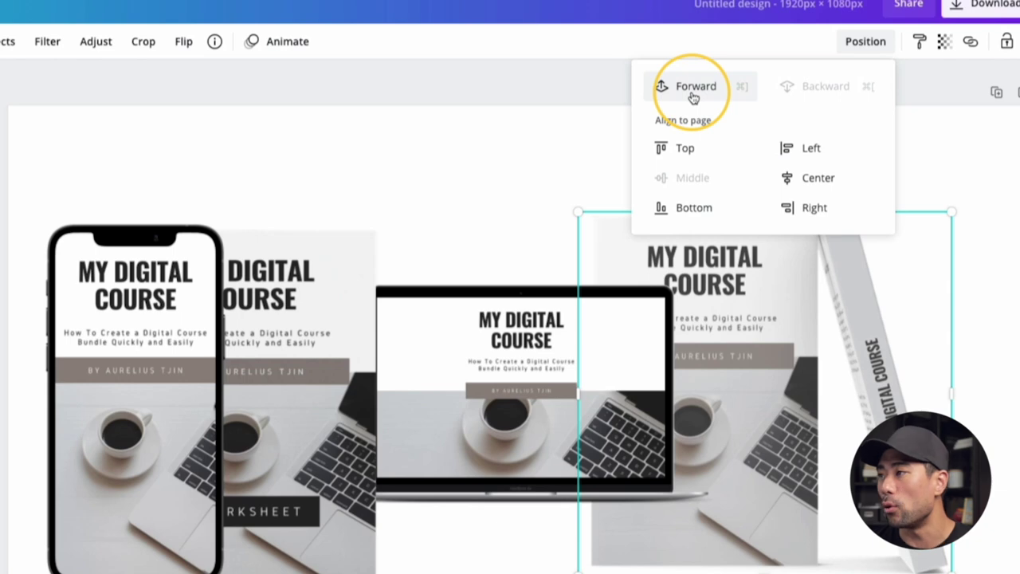
click(693, 95)
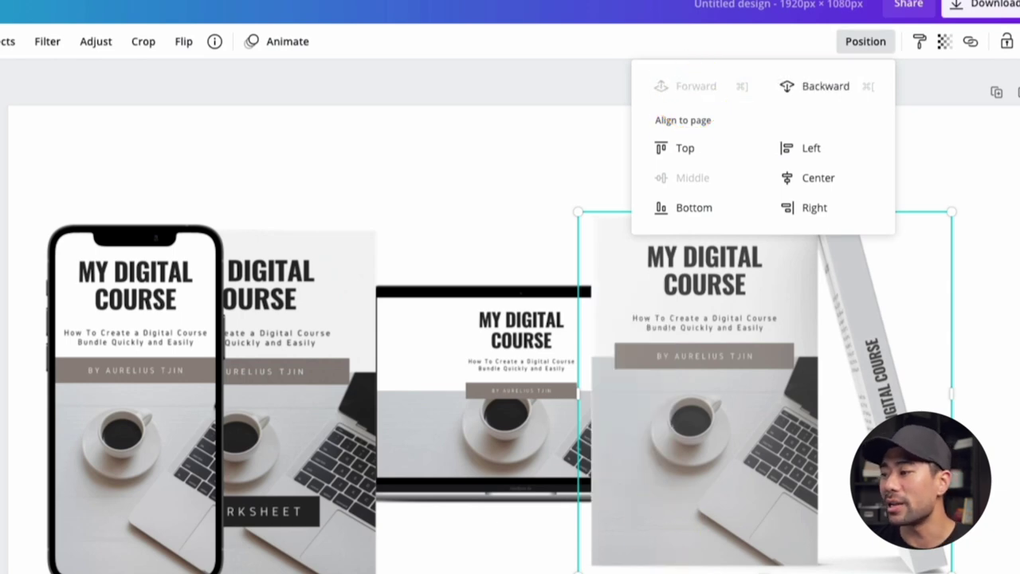
click(692, 565)
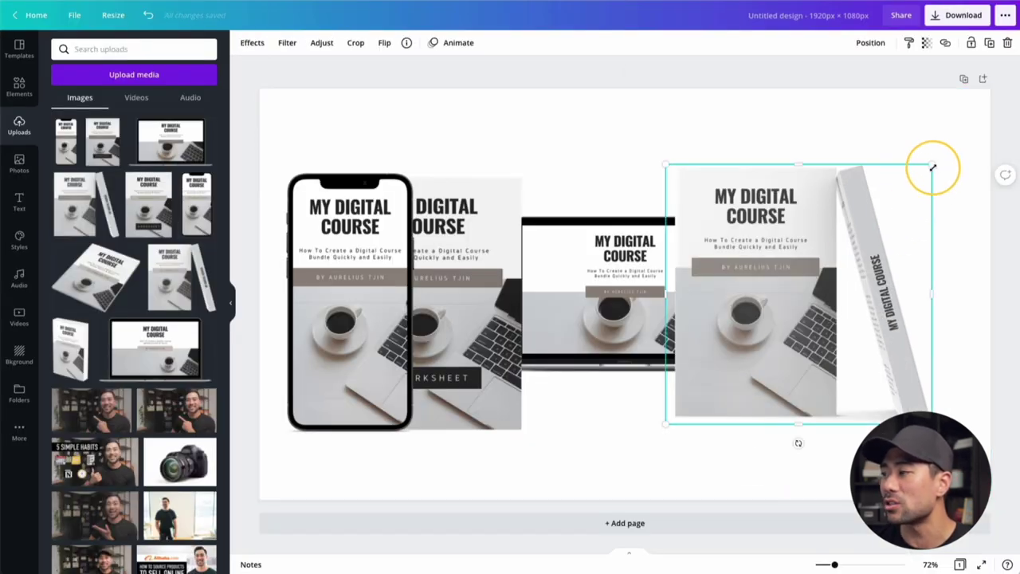
Step: Shrink the books image to slightly less than the laptop's height and place it directly against the laptop's right edge
drag(933, 164, 853, 297)
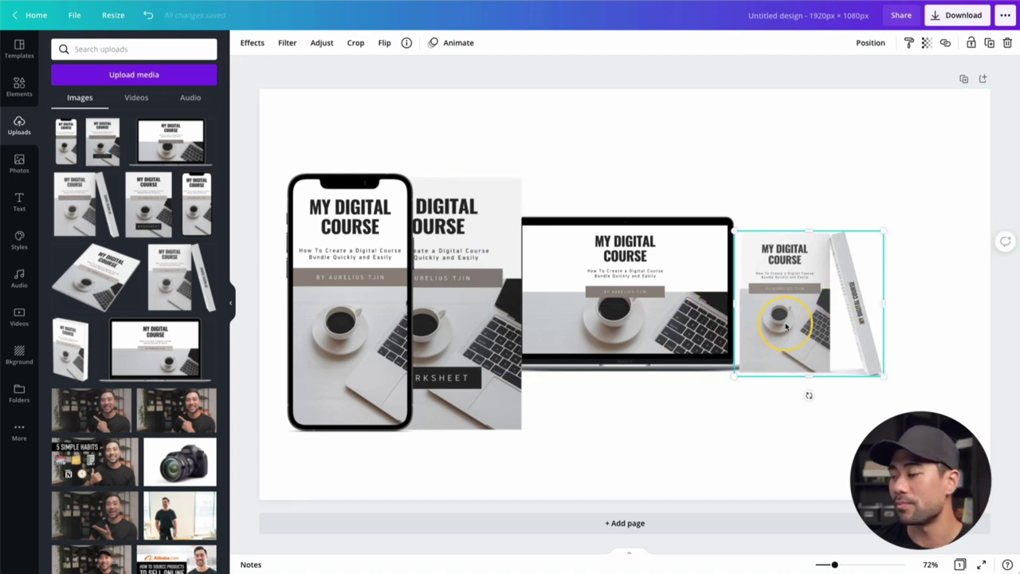
mouse_move(791, 319)
mouse_down()
mouse_move(790, 309)
mouse_move(793, 320)
mouse_up()
click(763, 425)
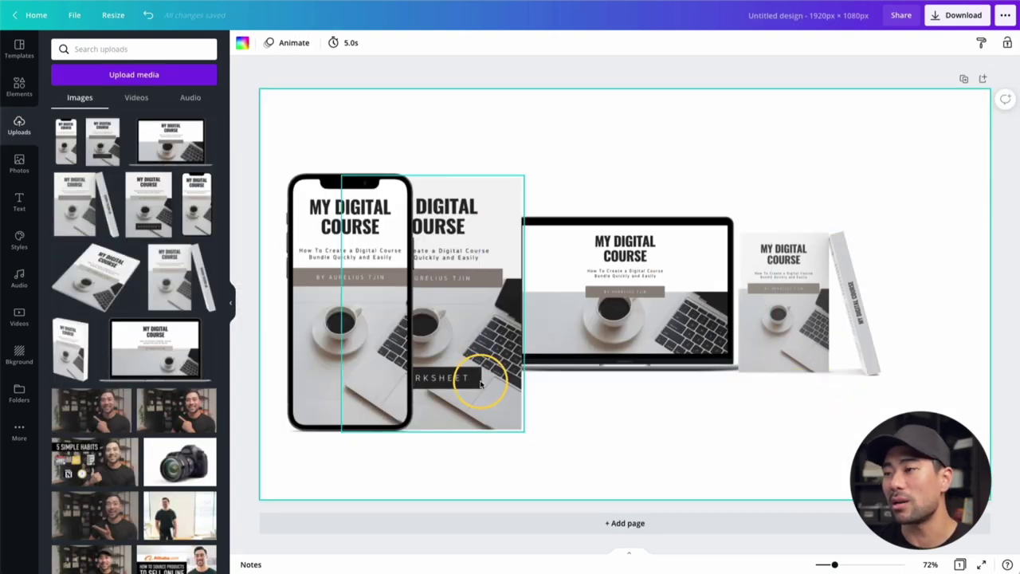
Step: Shrink the worksheet cover to about the height of the books and place it directly against the laptop's left edge
drag(471, 380, 562, 350)
drag(614, 147, 554, 258)
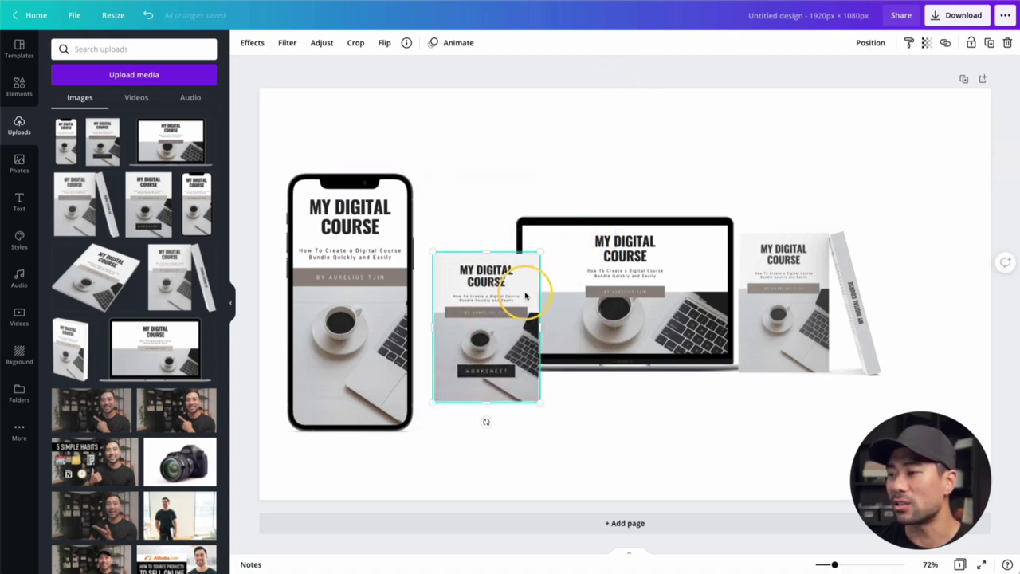
drag(523, 312, 492, 279)
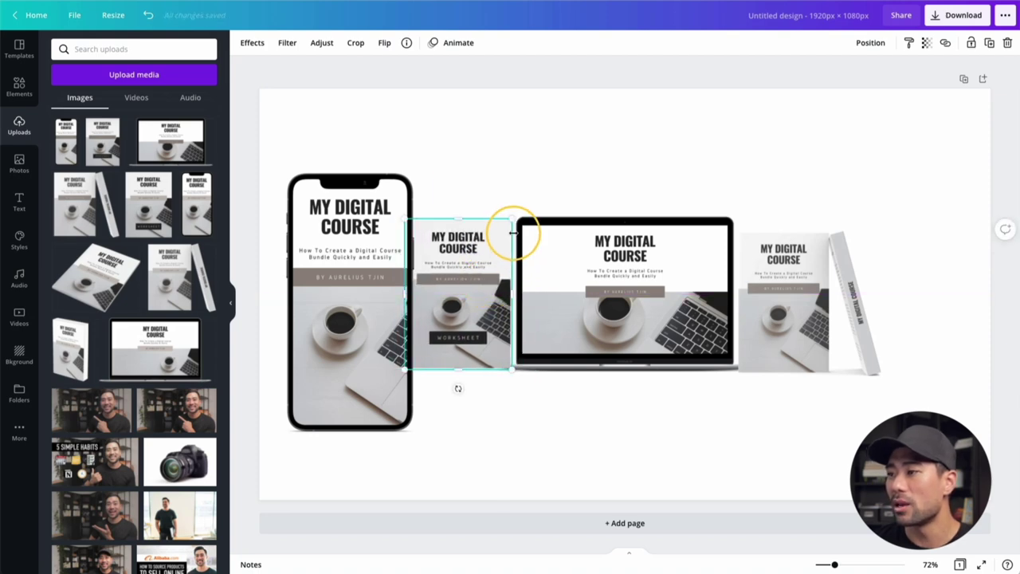
drag(511, 220, 507, 232)
drag(497, 295, 500, 296)
click(615, 431)
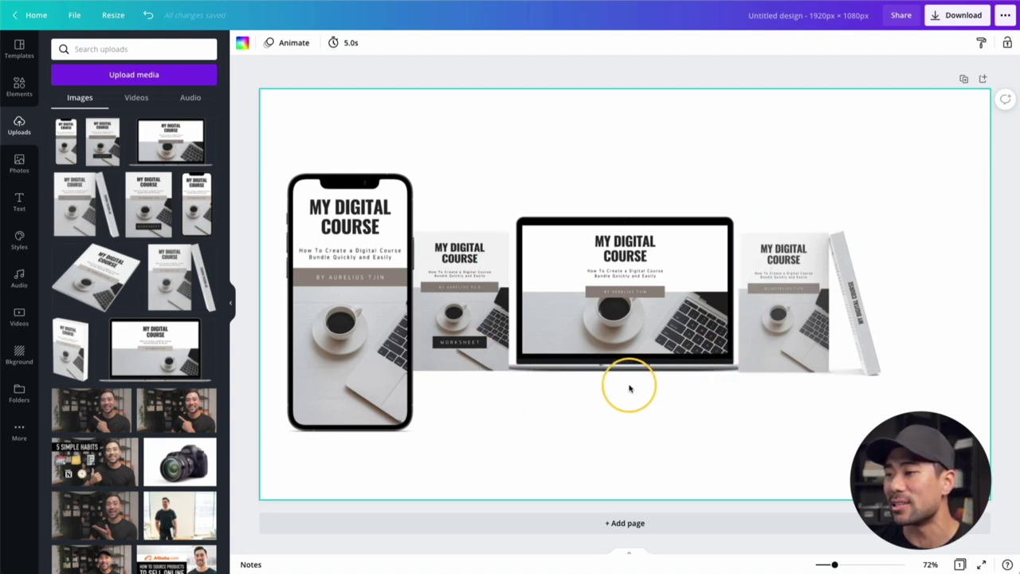
click(485, 345)
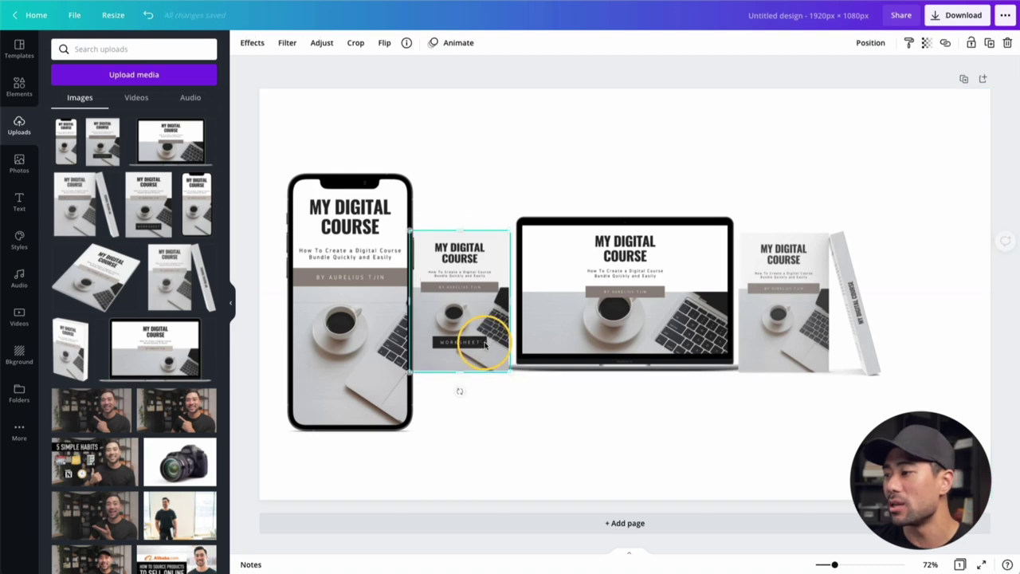
click(594, 405)
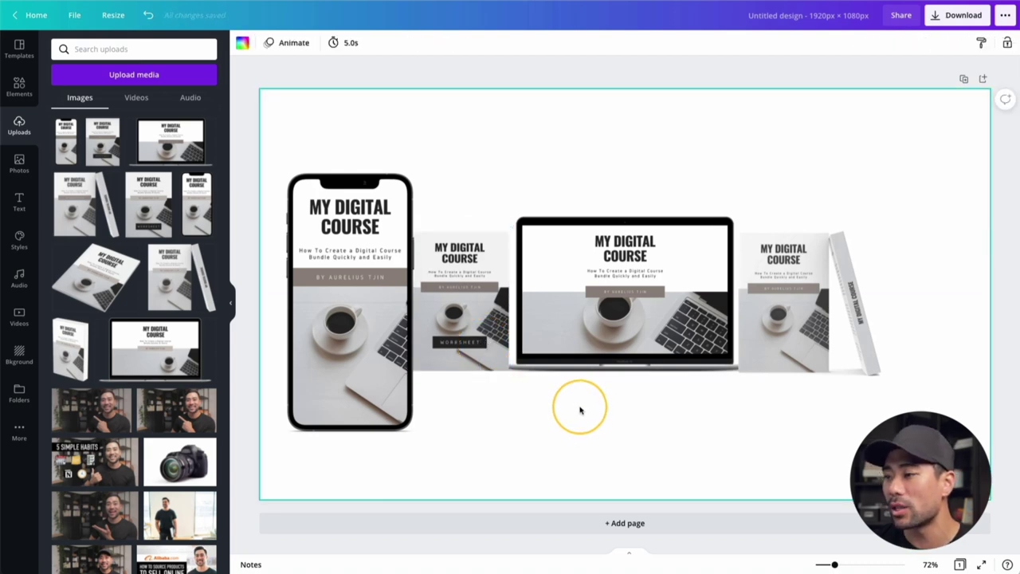
Step: Show the rulers and add a horizontal guide along the base of the laptop and books
click(70, 18)
click(113, 14)
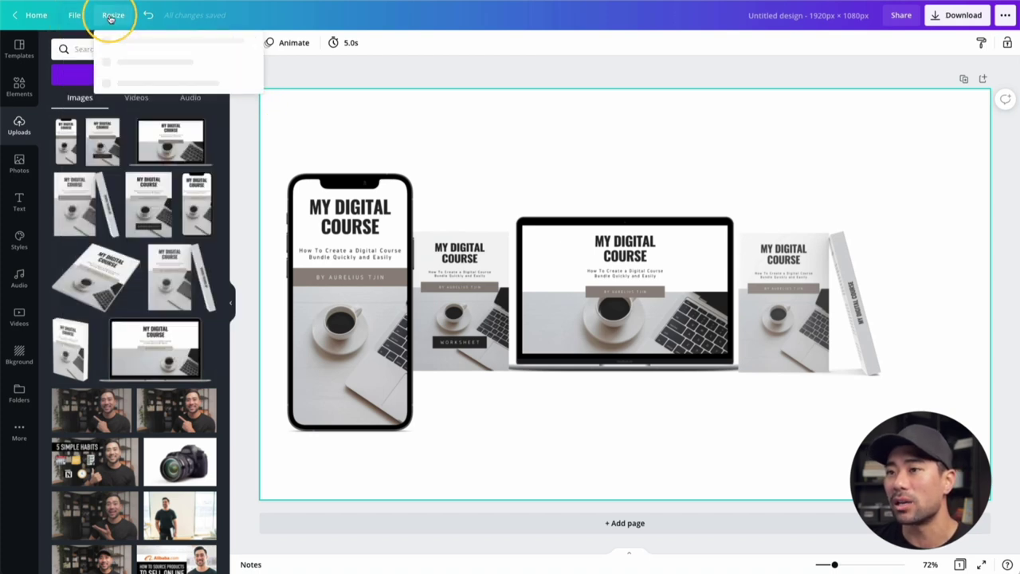
click(80, 16)
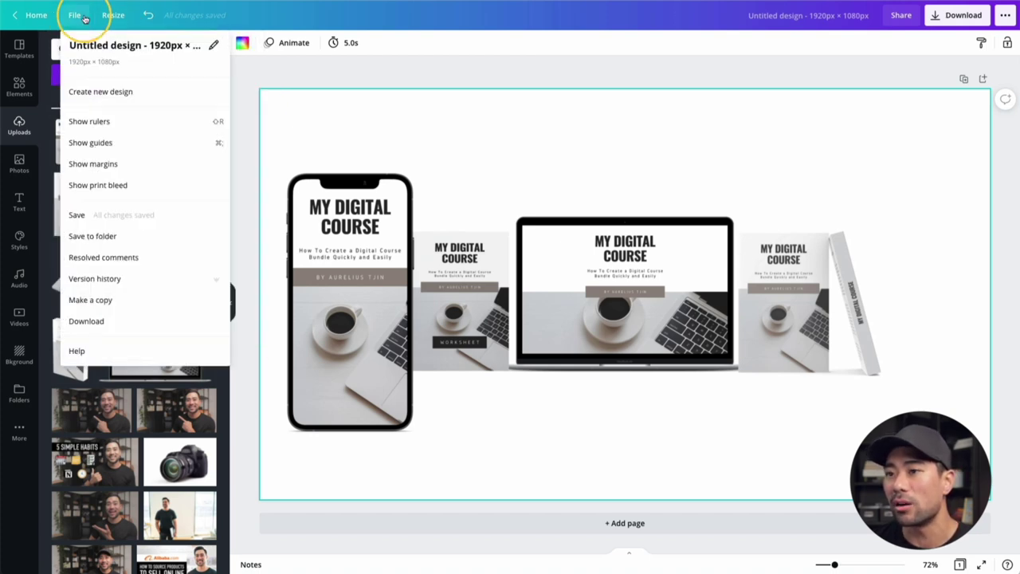
click(104, 124)
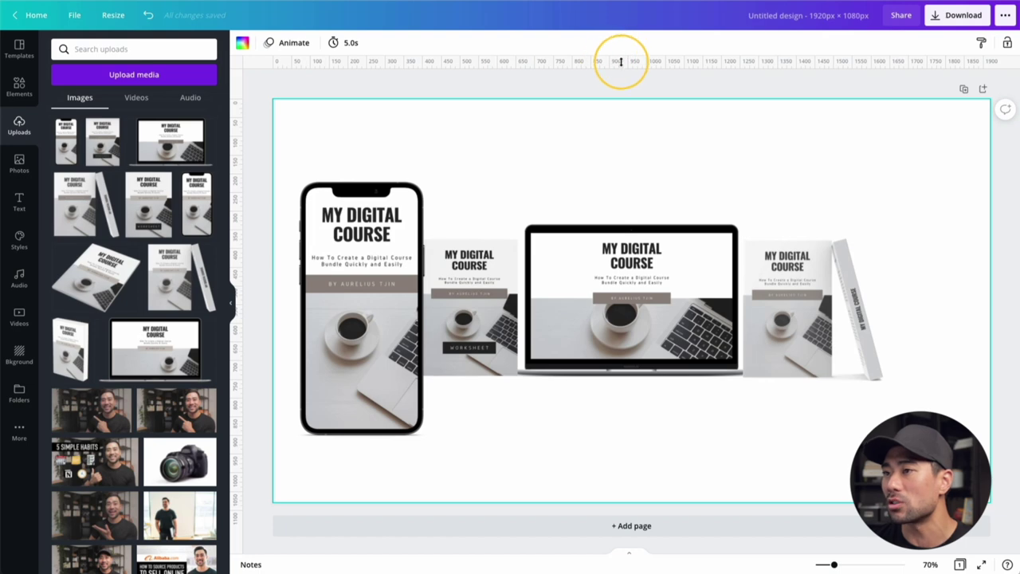
drag(621, 61, 618, 376)
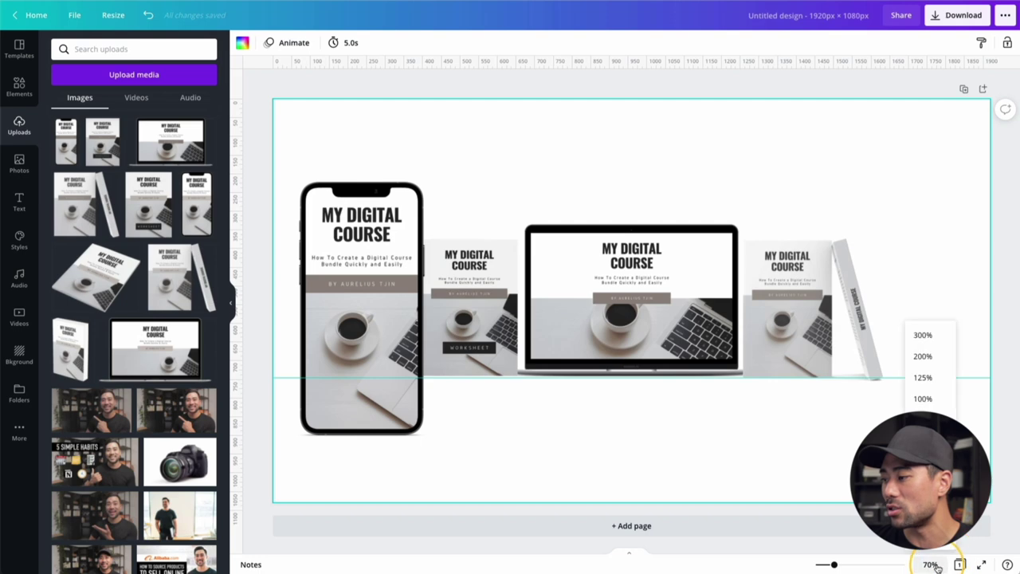
Step: Nudge the worksheet cover down until its bottom edge meets the guide, working at 125% zoom
click(931, 380)
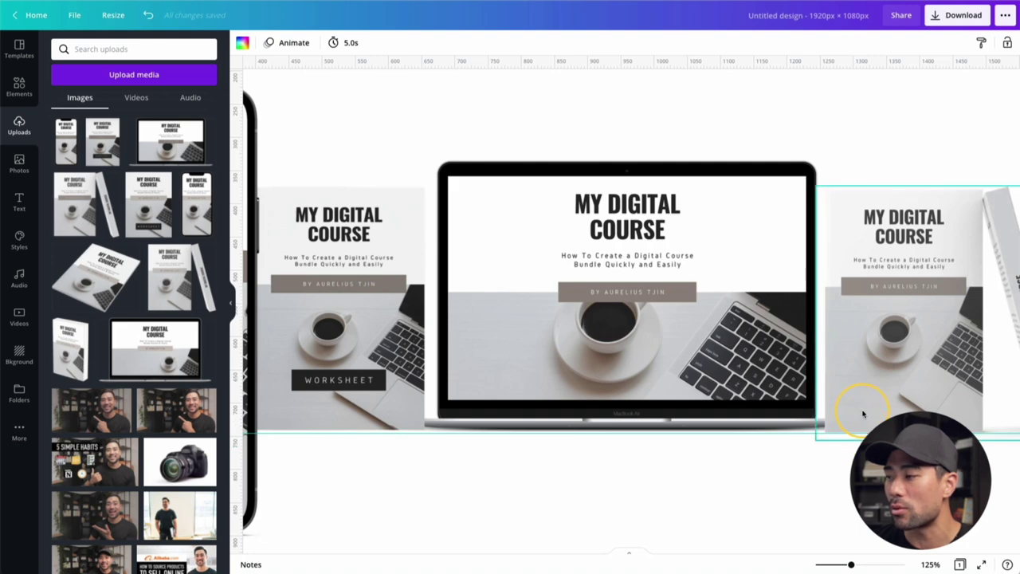
click(333, 378)
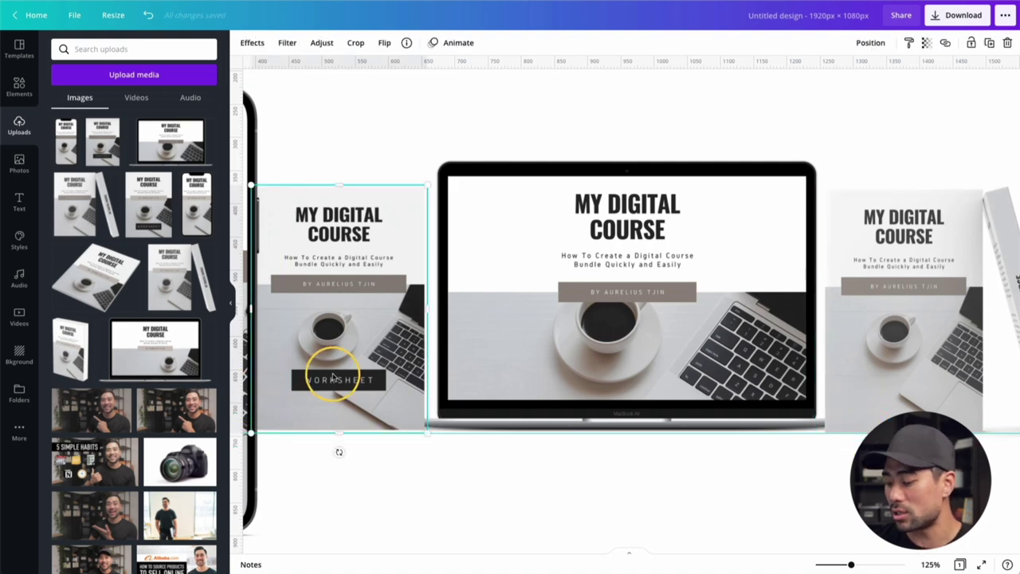
drag(334, 379, 334, 380)
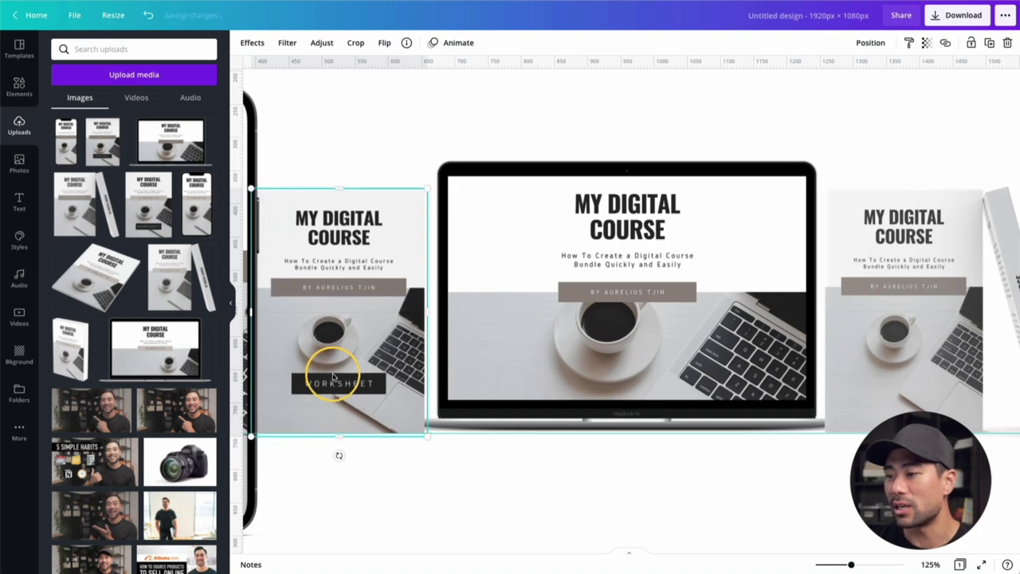
click(379, 463)
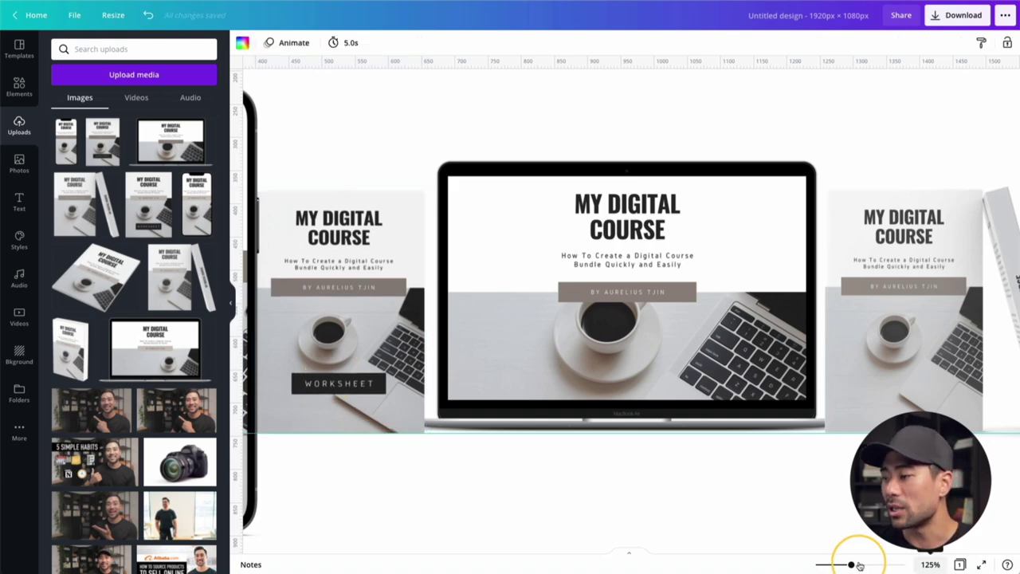
drag(851, 564, 835, 565)
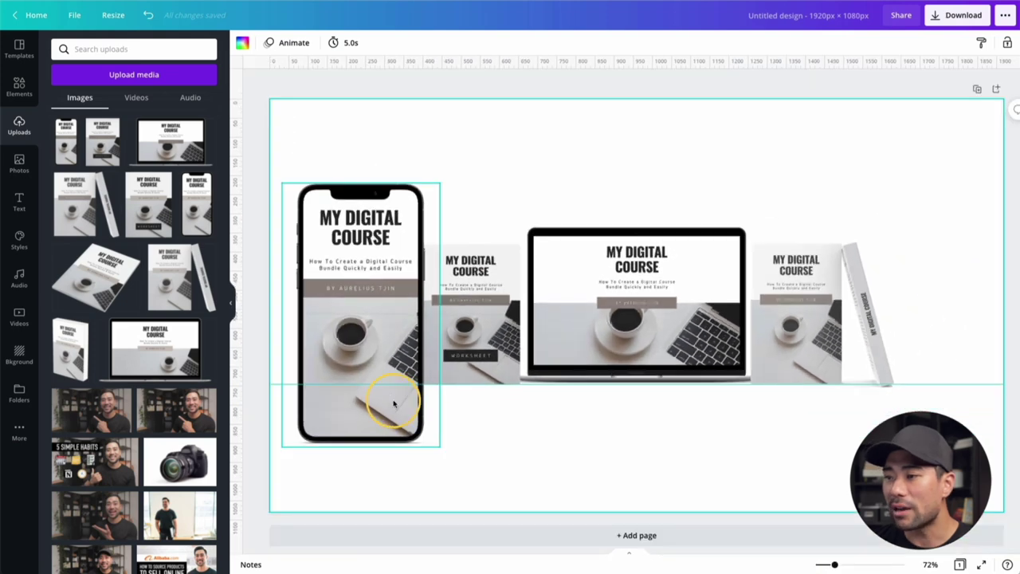
Step: Shrink the phone mockup to well under half its size, stand it at the worksheet's left edge and undo the last adjustment
click(382, 371)
drag(438, 178, 330, 367)
drag(317, 410, 415, 350)
drag(431, 303, 434, 296)
key(ctrl+z)
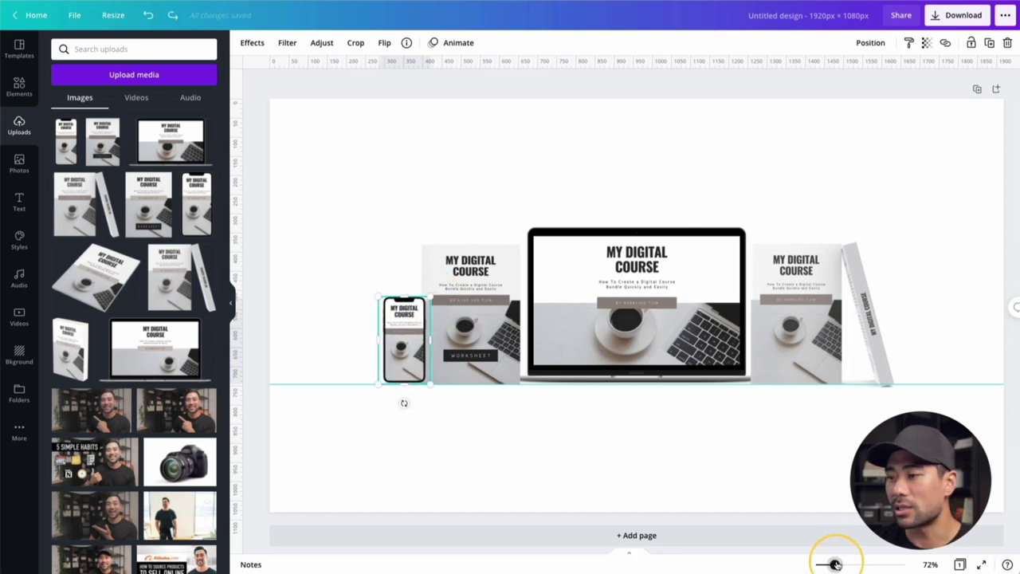
Step: Fine-tune the phone mockup so its base rests on the guide, and remove the guide from the page
drag(835, 564, 844, 564)
click(337, 474)
click(317, 402)
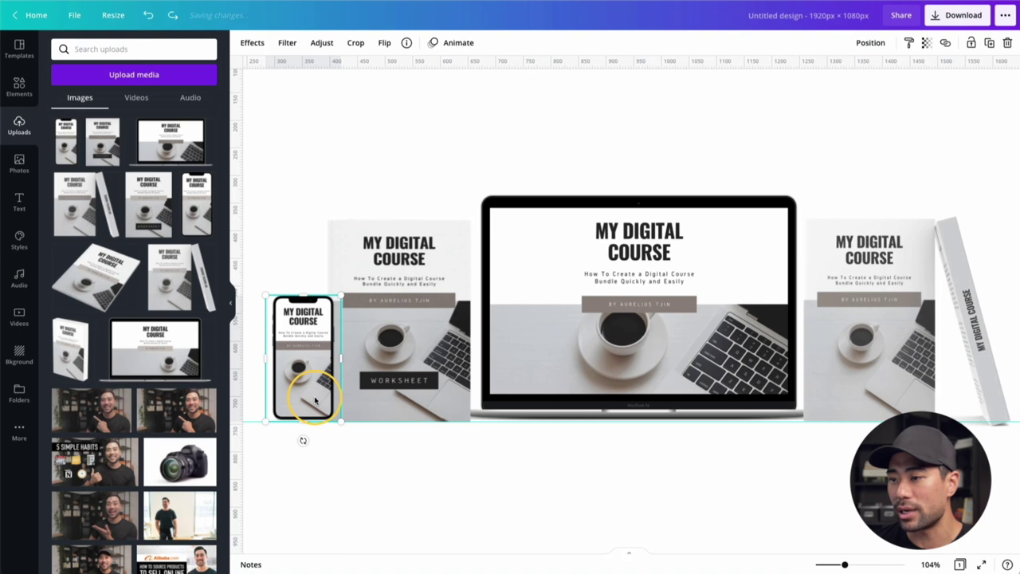
drag(347, 422, 348, 423)
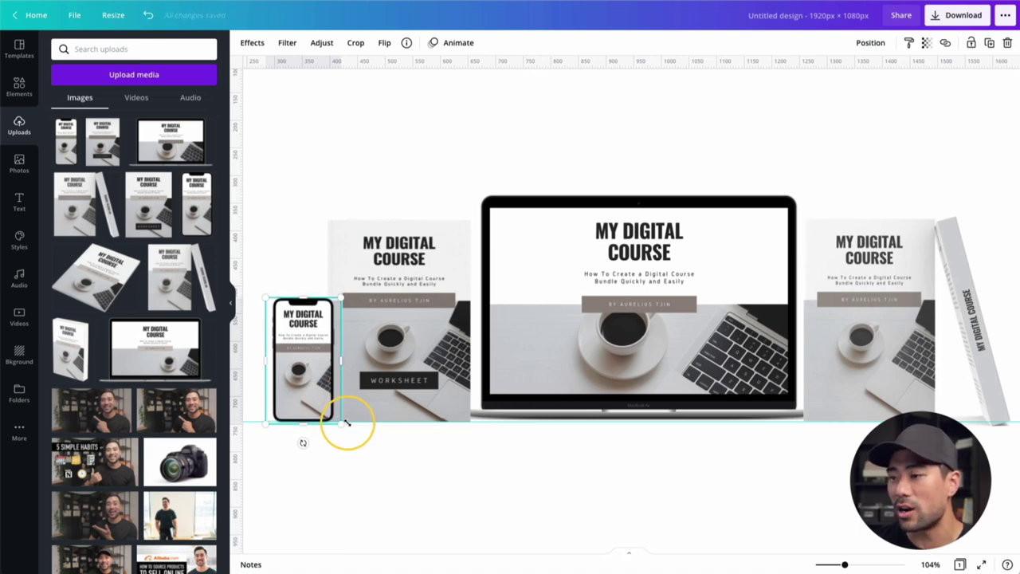
click(337, 465)
drag(845, 565, 837, 557)
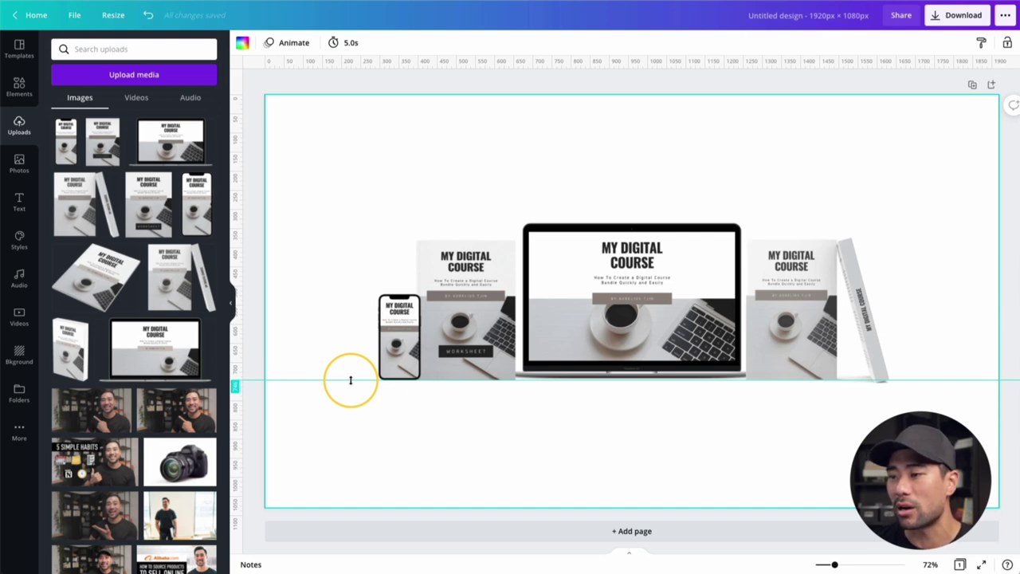
drag(350, 380, 358, 62)
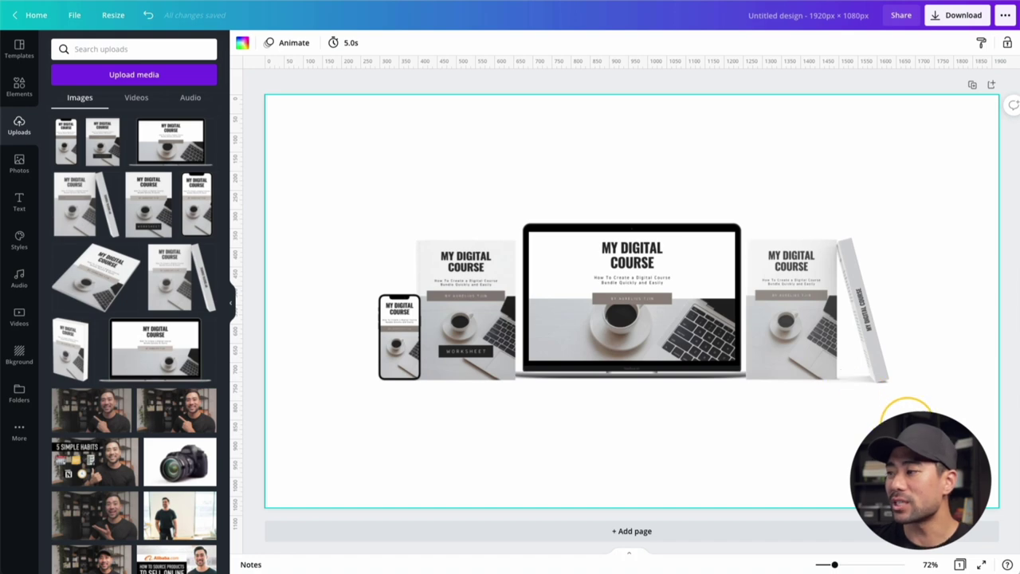
Step: Select all four mockup images, enlarge them together and centre the group on the page
drag(921, 421, 319, 154)
drag(374, 223, 319, 194)
drag(599, 225, 635, 249)
click(456, 145)
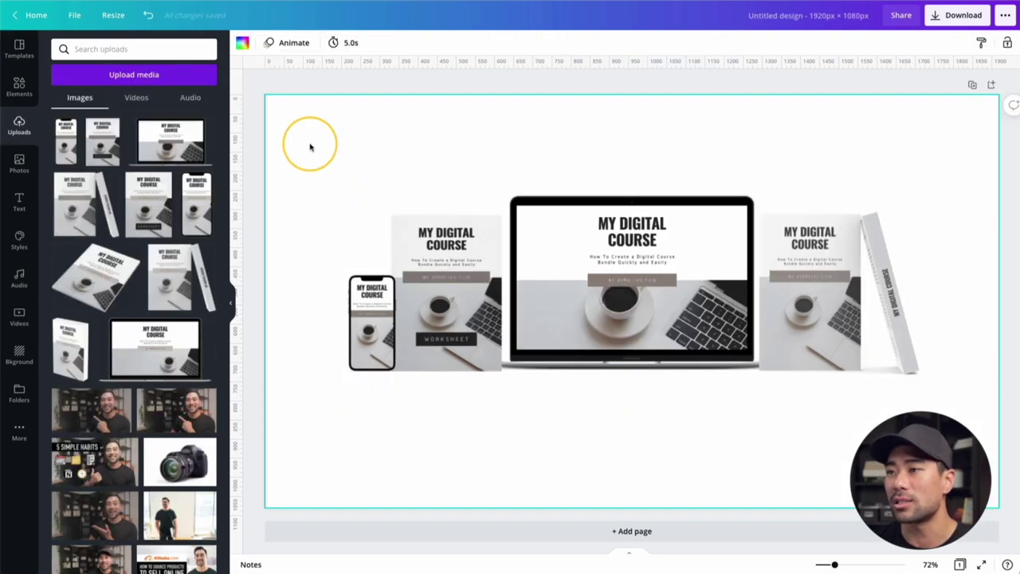
Step: Try taupe and yellow as the page background colour and settle on light grey
click(242, 46)
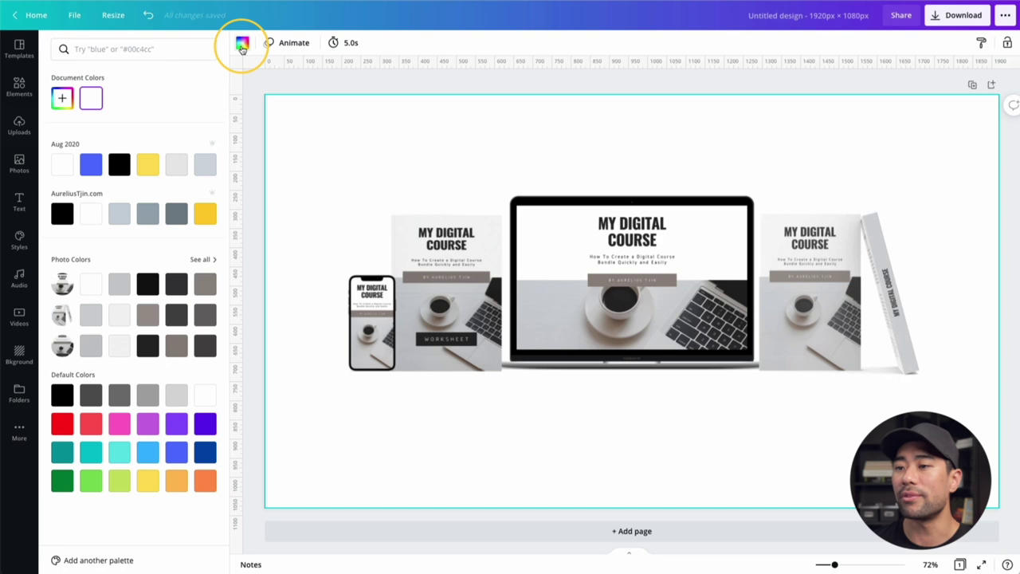
click(118, 317)
click(178, 166)
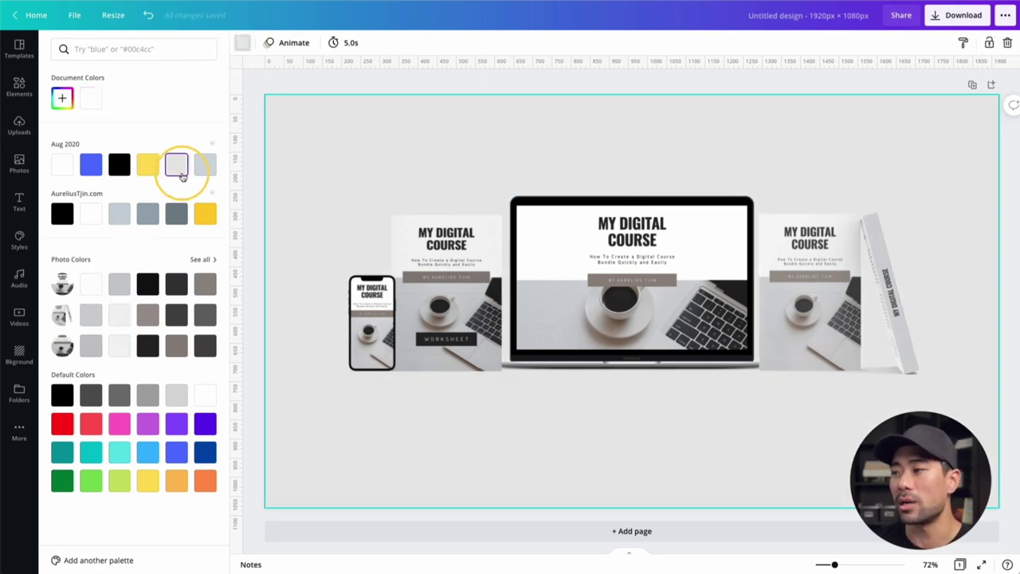
click(147, 315)
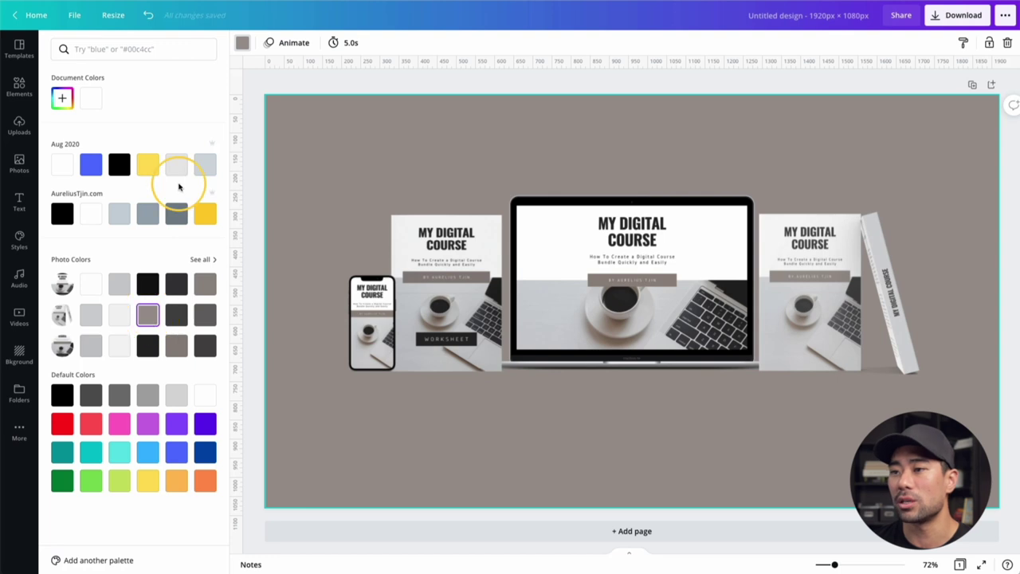
click(205, 213)
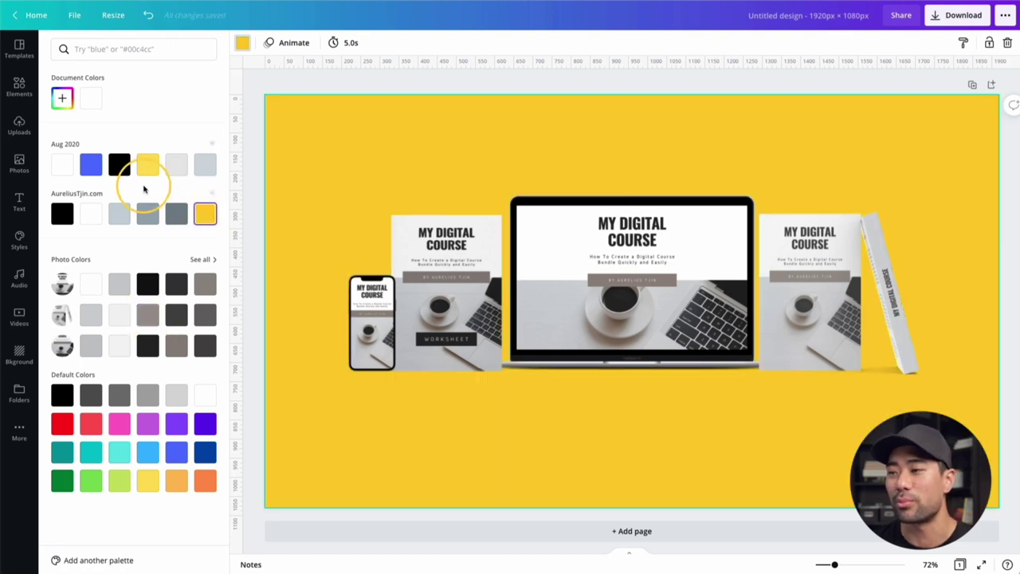
click(121, 316)
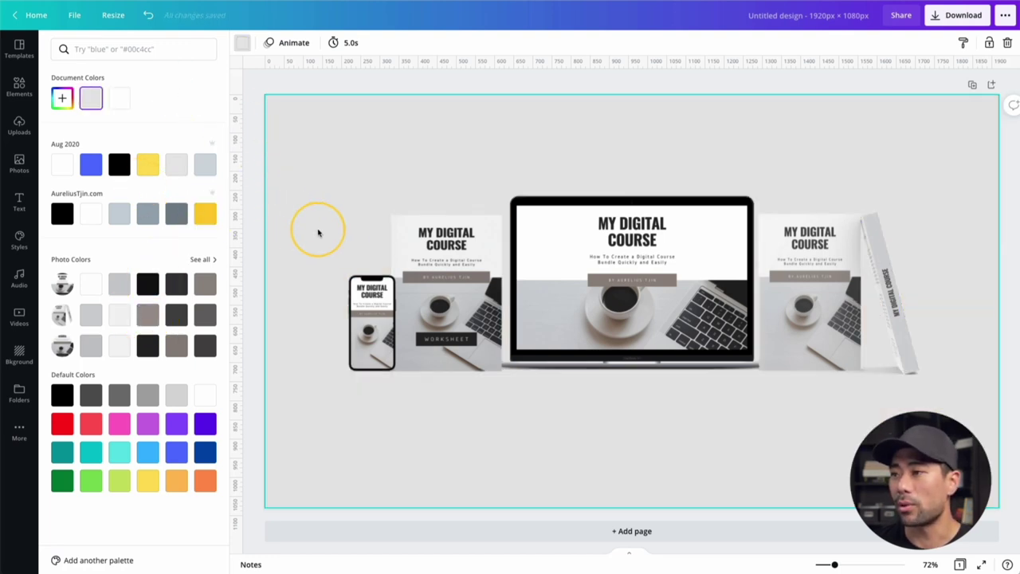
Step: Look at the price banner in the finished My Digital Course Bundle Cover design and return to the new design
click(455, 87)
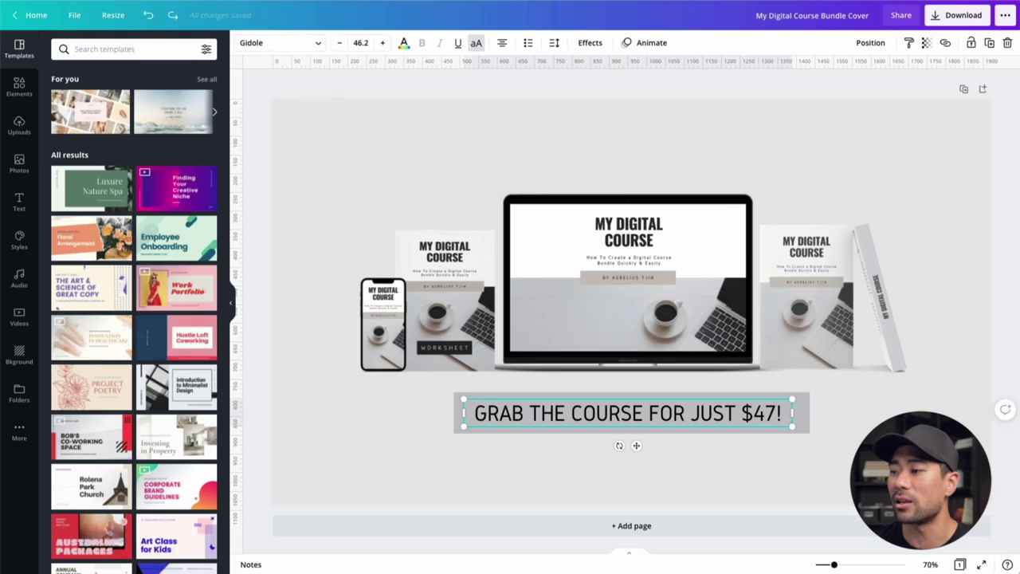
click(645, 448)
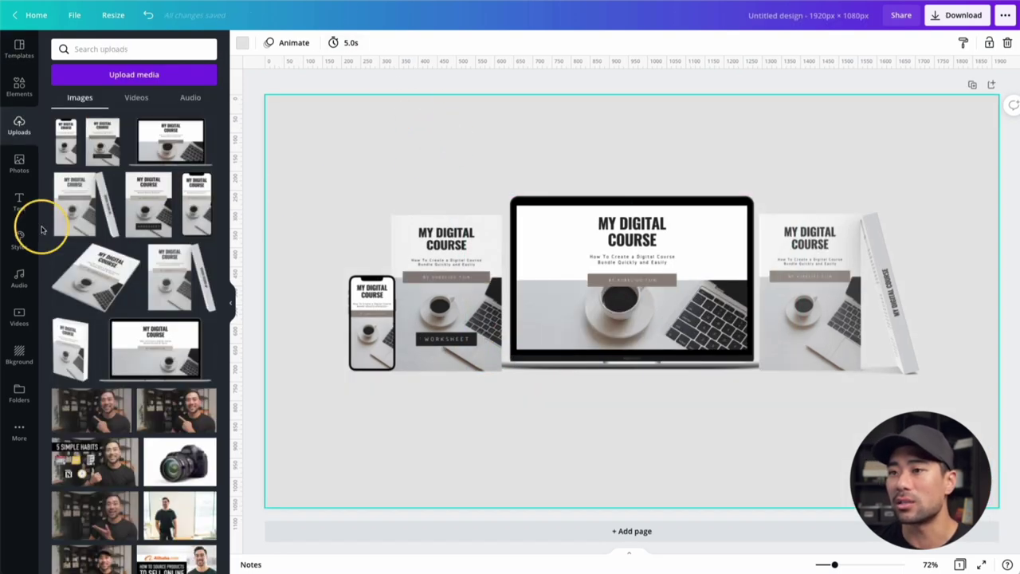
Step: Add a square shape and reshape it into a wide banner about 105 px high in the empty area below the laptop
click(19, 86)
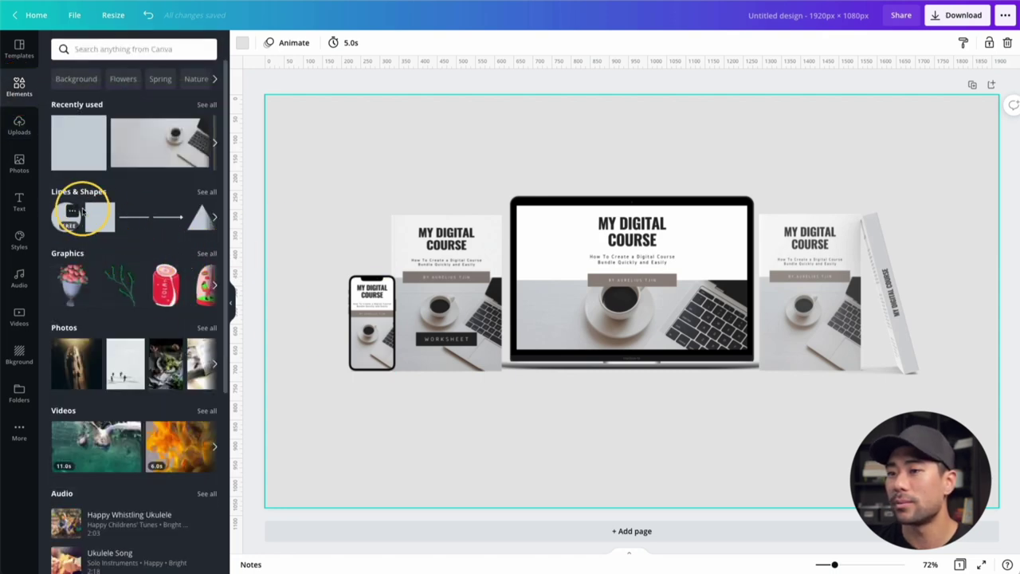
click(102, 218)
drag(627, 308, 576, 337)
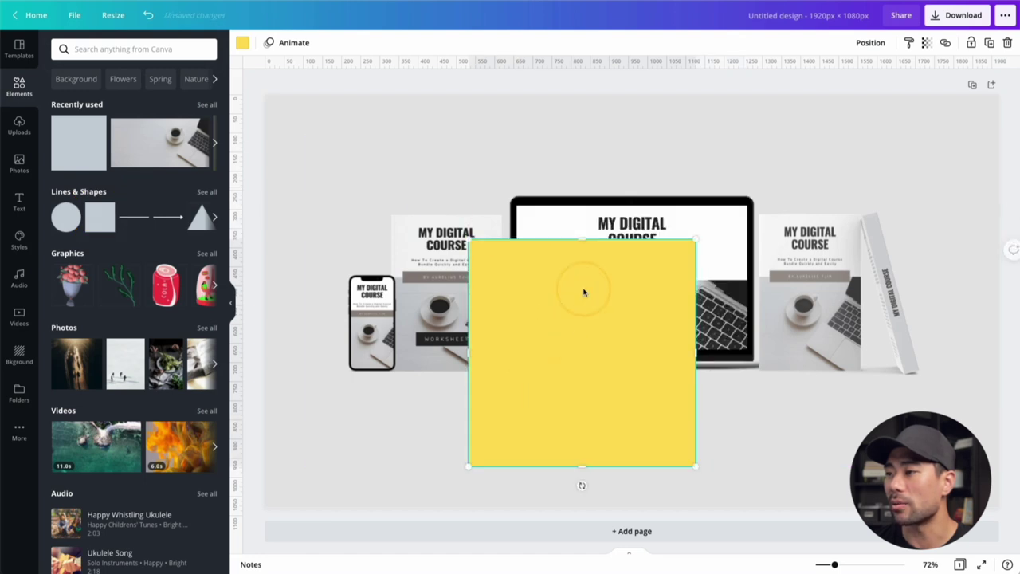
drag(583, 237, 582, 427)
drag(699, 441, 796, 444)
Step: Try light and dark greys on the banner, settle on the photo-palette taupe, and move it up closer beneath the laptop
click(243, 42)
click(120, 285)
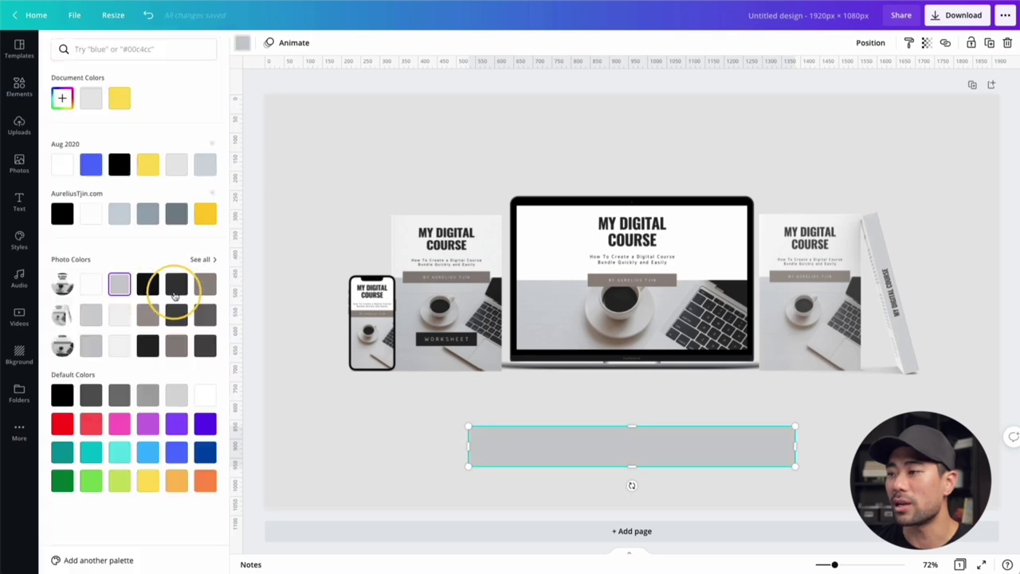
click(176, 316)
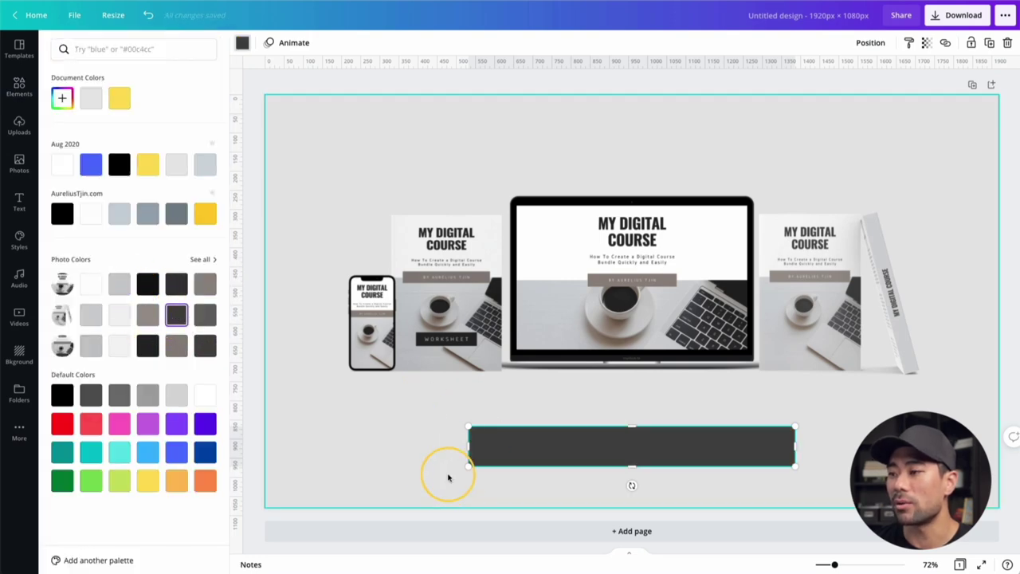
click(149, 316)
click(376, 463)
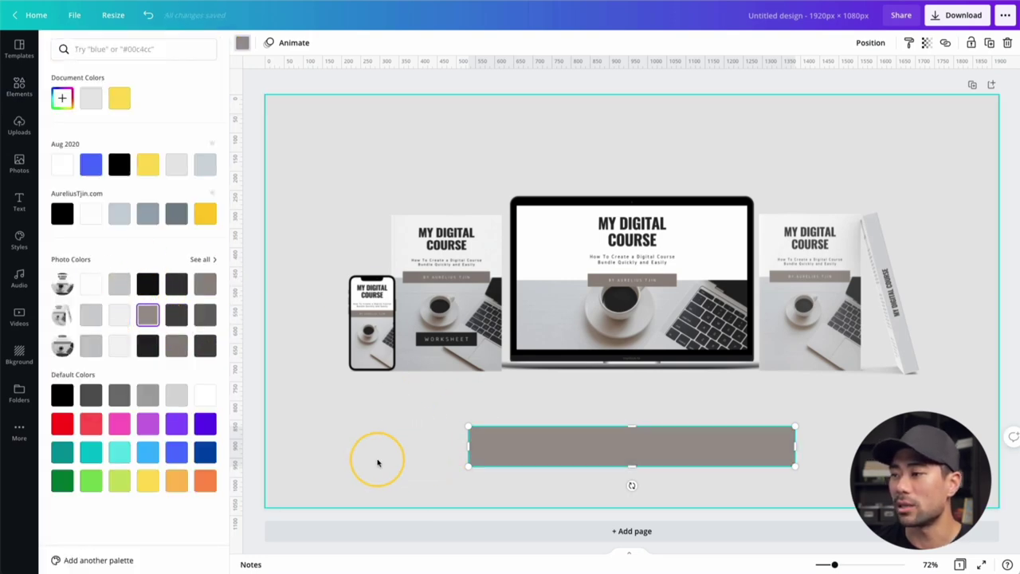
click(598, 426)
drag(642, 451, 642, 414)
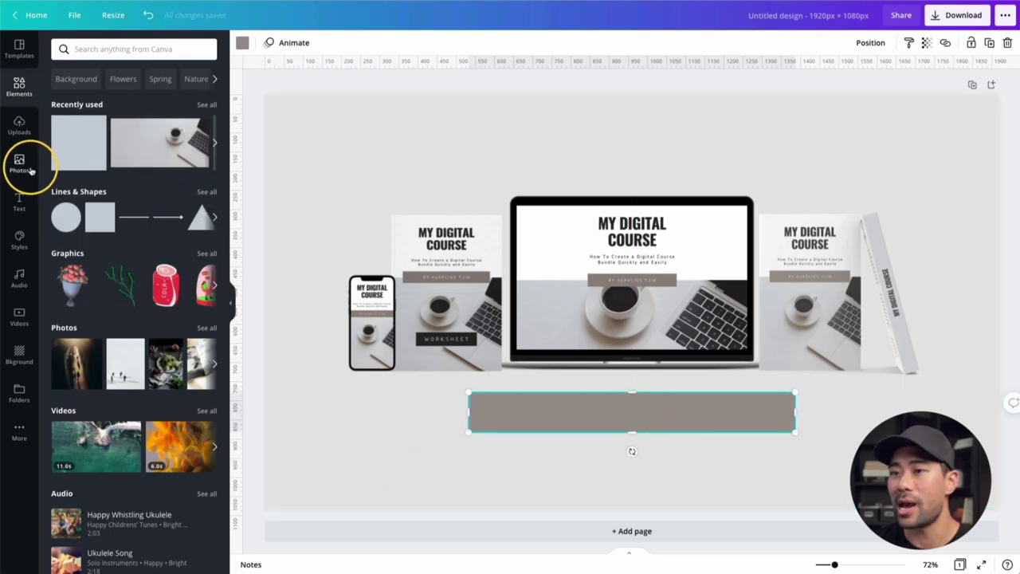
Step: Add a heading reading "GRAB THE COURSE FOR JUST $47"
click(23, 206)
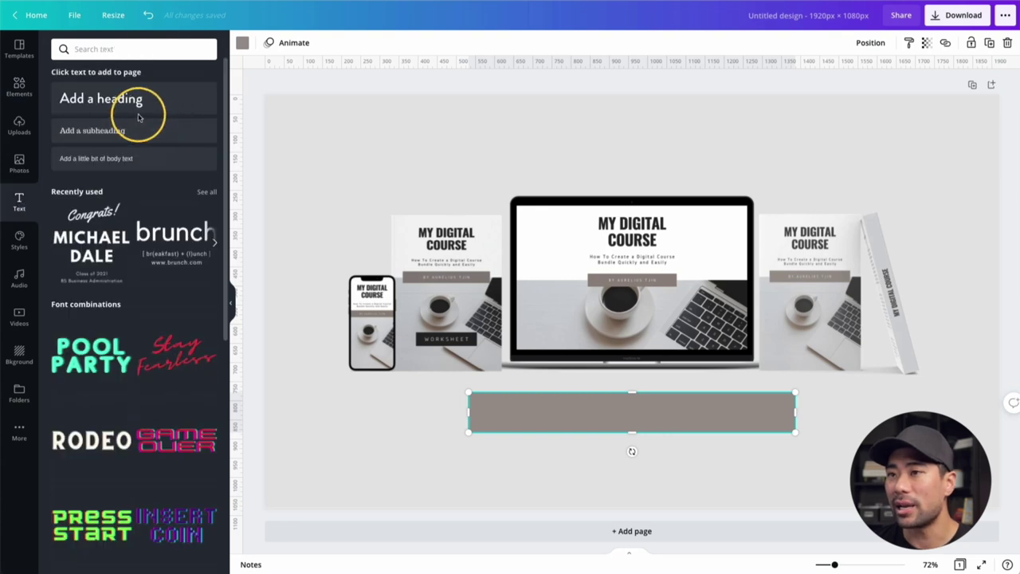
click(139, 101)
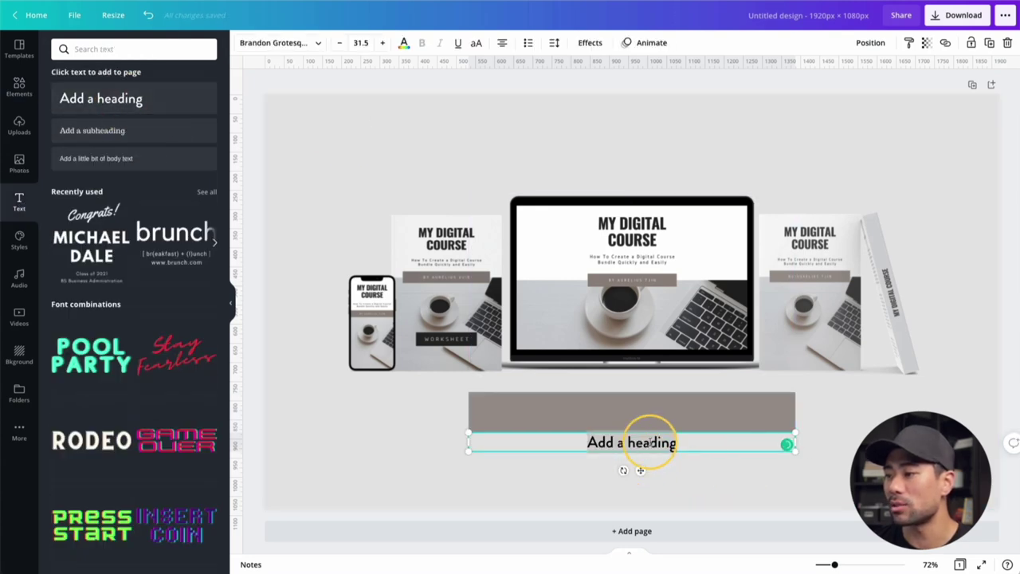
text(G)
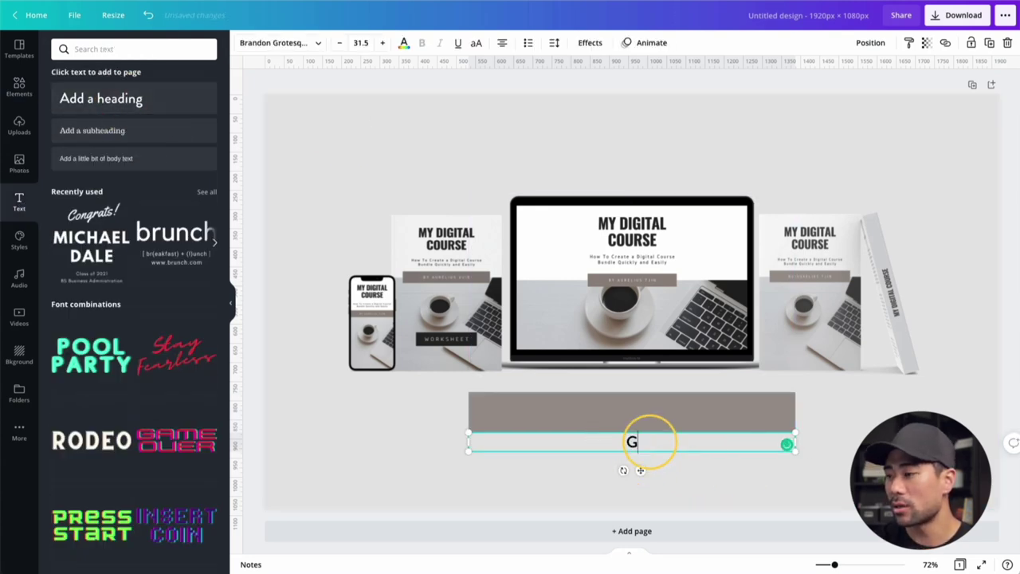
text(RAB THE COURSE F)
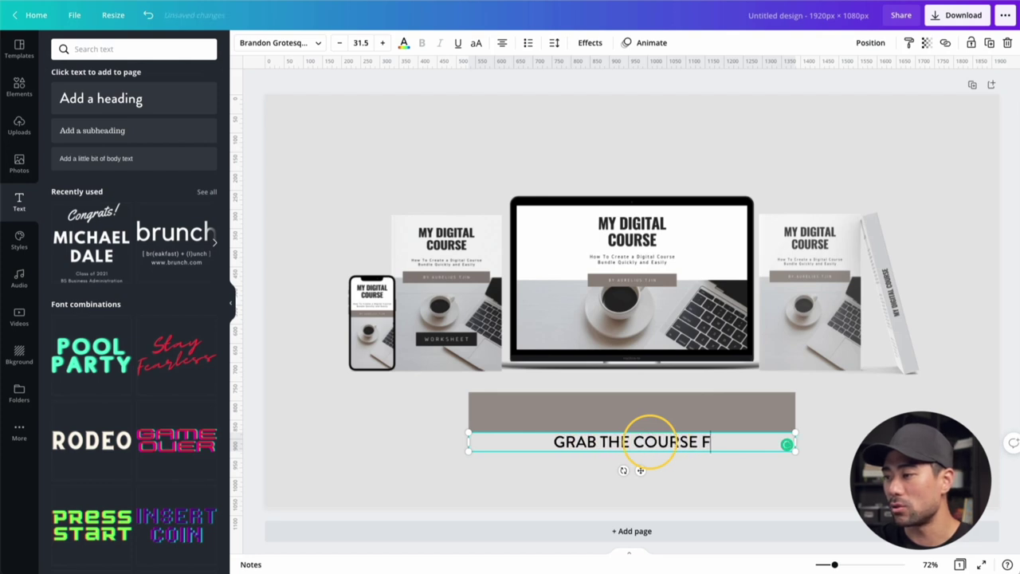
text(OR JUST $47)
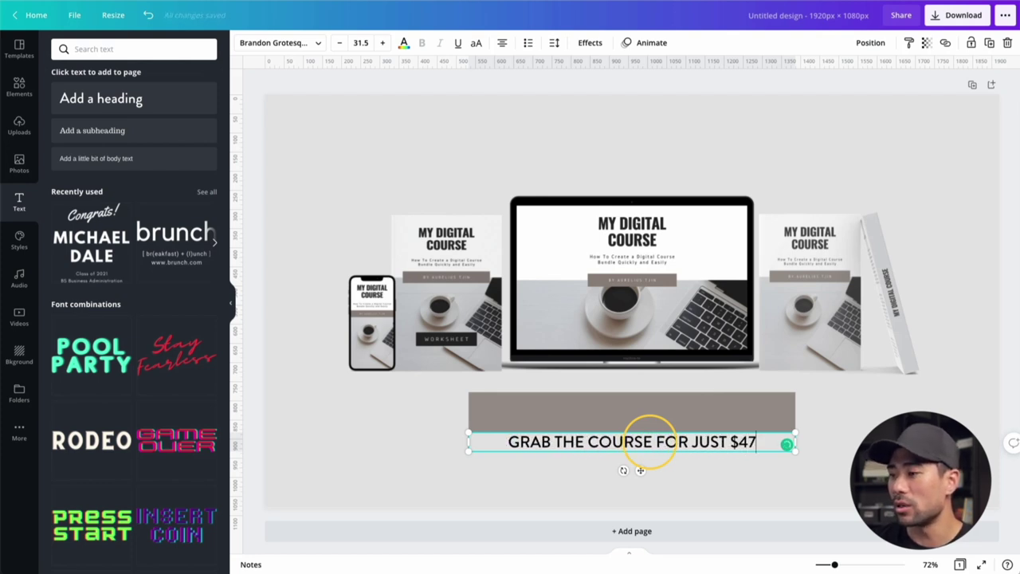
Step: Set the heading's font to Gidole, narrow its text box to fit the words and centre it on the taupe banner
triple_click(632, 444)
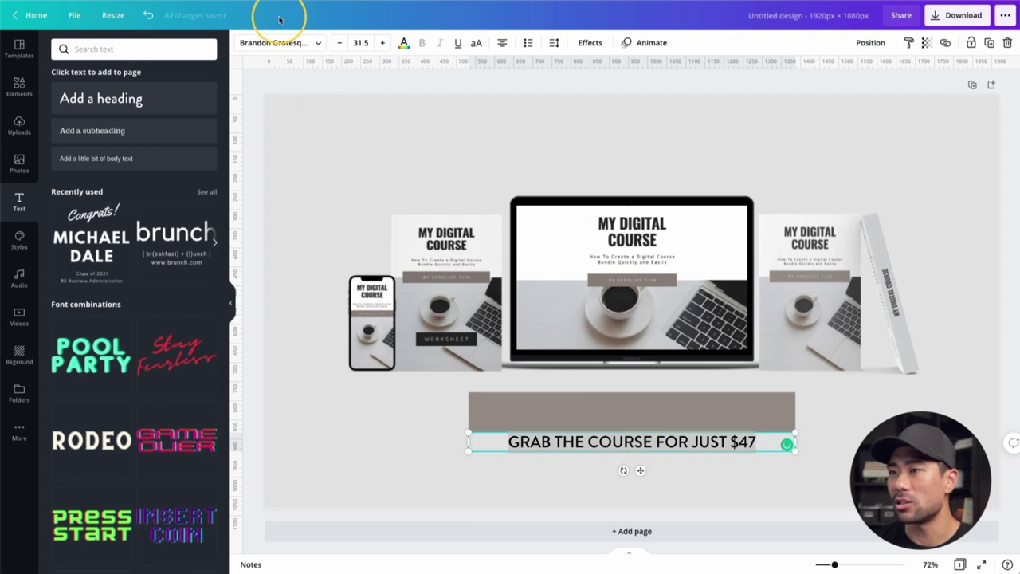
click(271, 43)
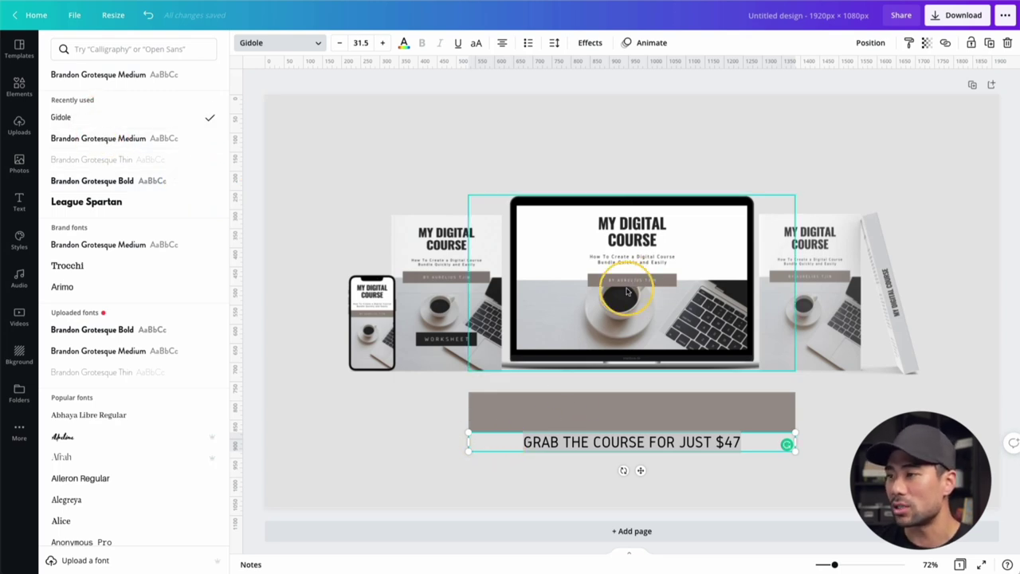
click(795, 451)
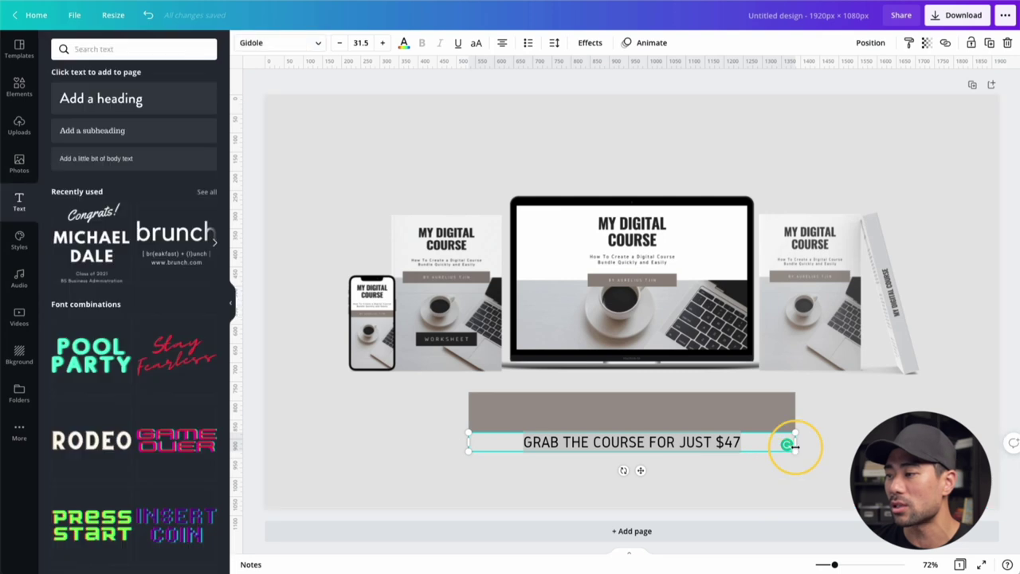
drag(469, 442, 569, 442)
click(597, 483)
drag(675, 444, 630, 413)
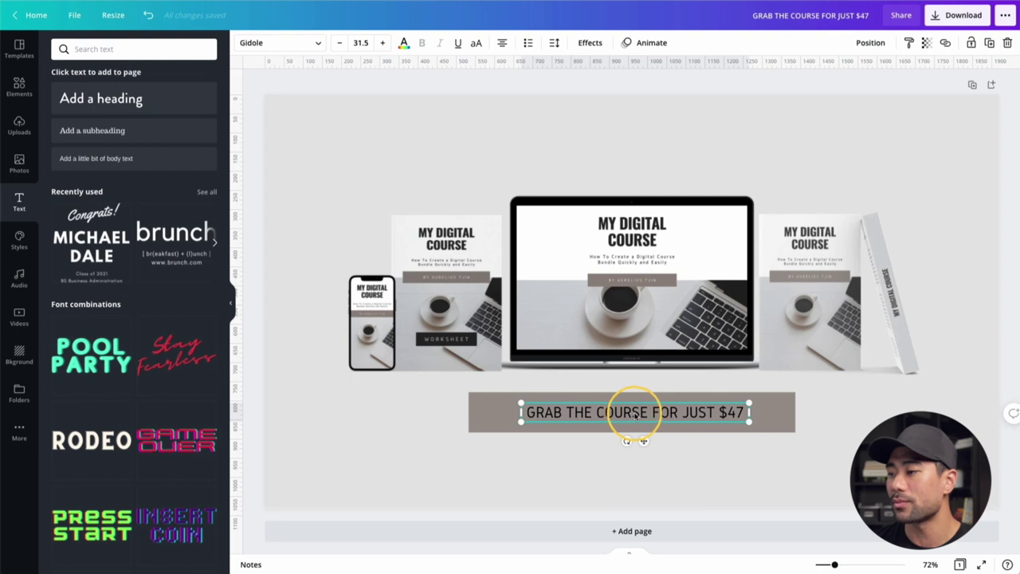
Step: Narrow the banner to about 689 px, trim its height slightly, and enlarge banner and text together beneath the laptop
click(781, 416)
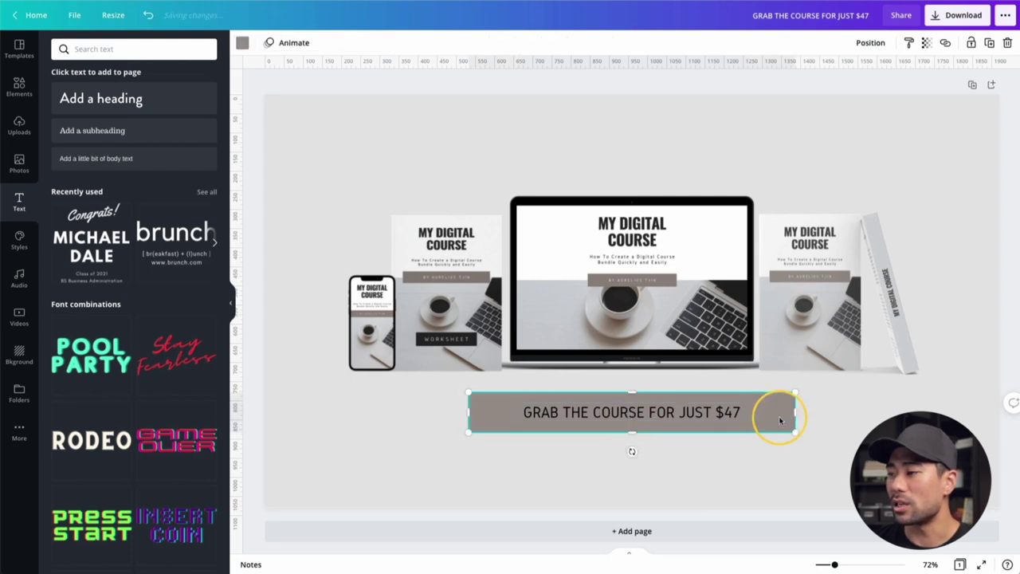
drag(795, 413, 765, 414)
drag(470, 412, 505, 410)
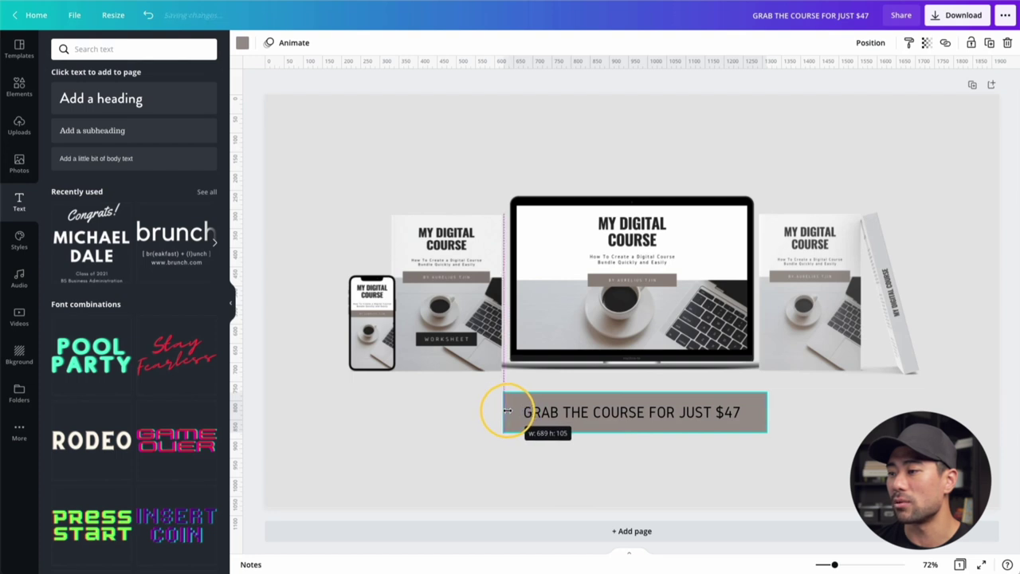
drag(636, 391, 637, 401)
drag(763, 449, 459, 405)
mouse_move(767, 426)
mouse_down()
mouse_move(801, 432)
mouse_move(770, 417)
mouse_up()
click(856, 87)
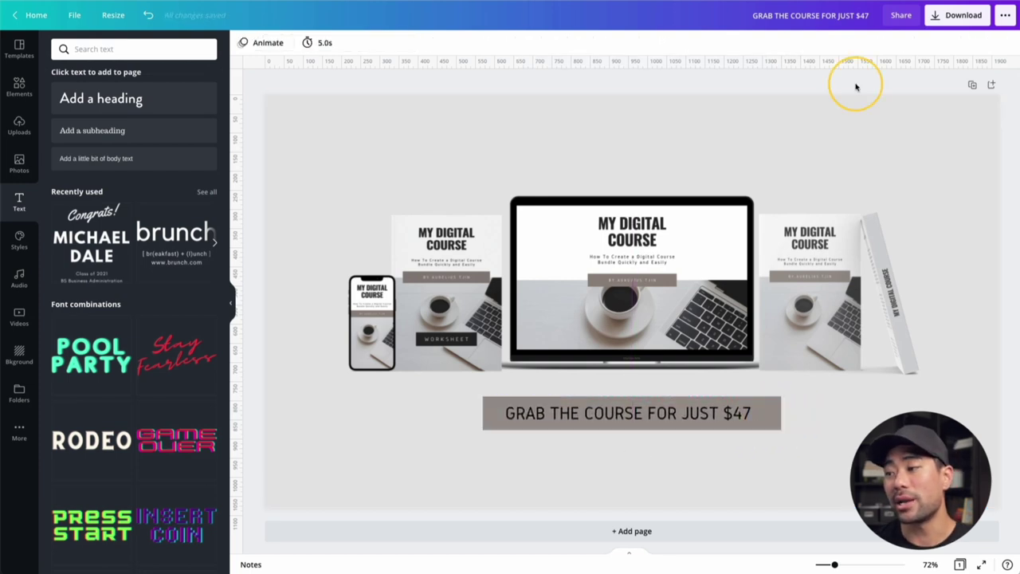
Step: Review the download settings for exporting the cover as a PNG, without exporting it
click(952, 15)
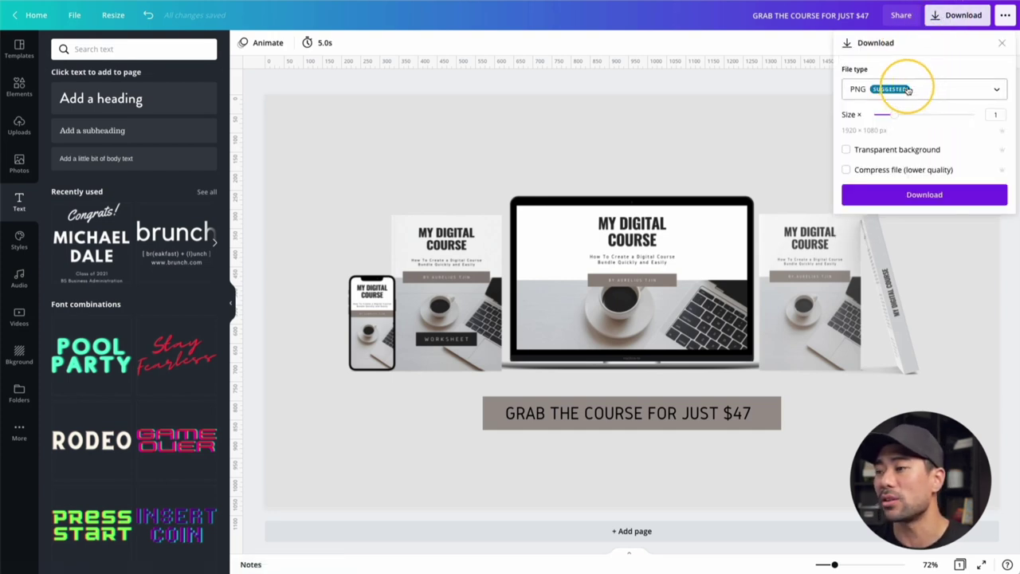
click(475, 86)
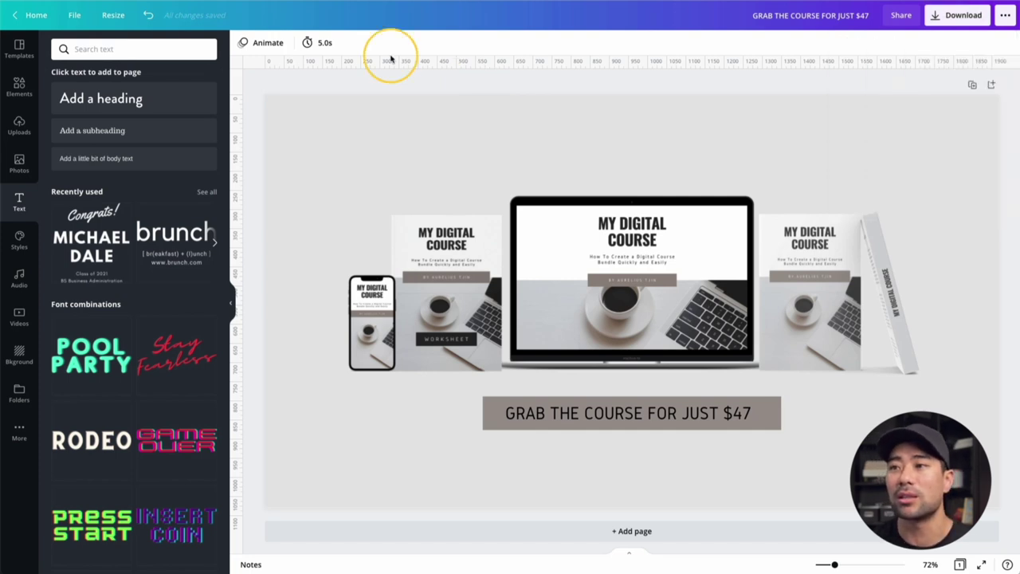
Step: Examine the resizing option and, on the home page, the custom size dimensions and the suggested Facebook formats
click(116, 16)
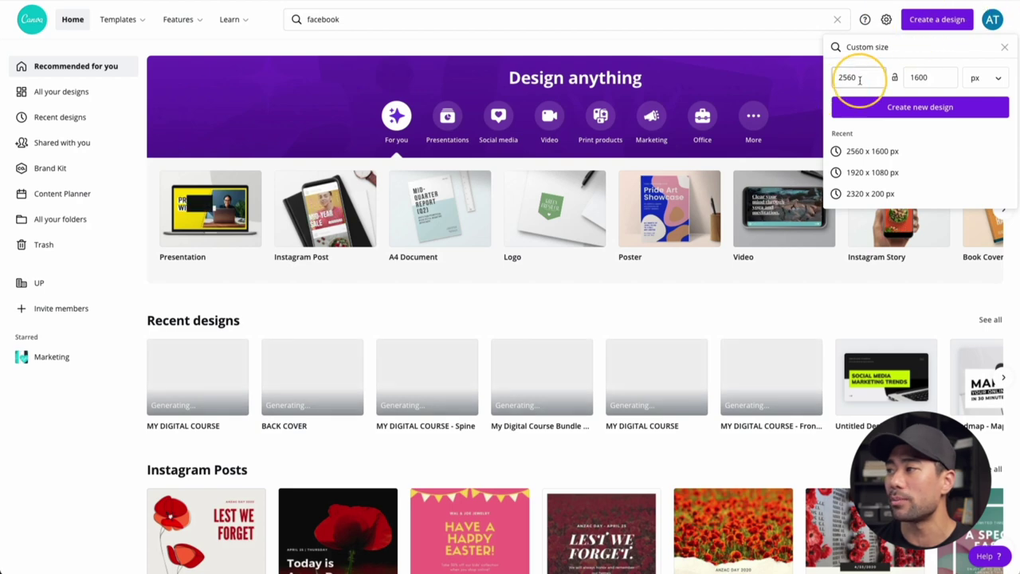
double_click(853, 77)
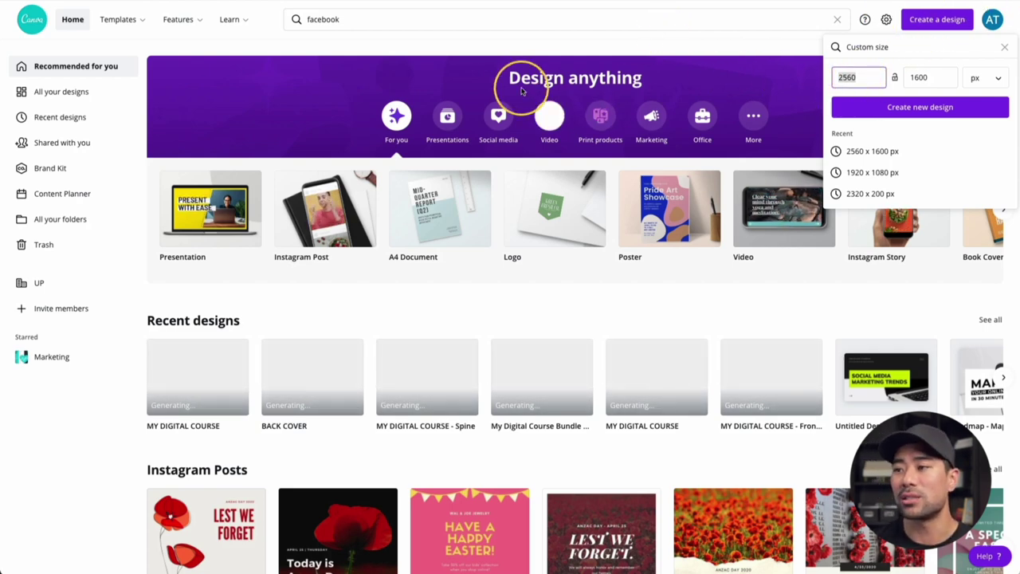
click(545, 16)
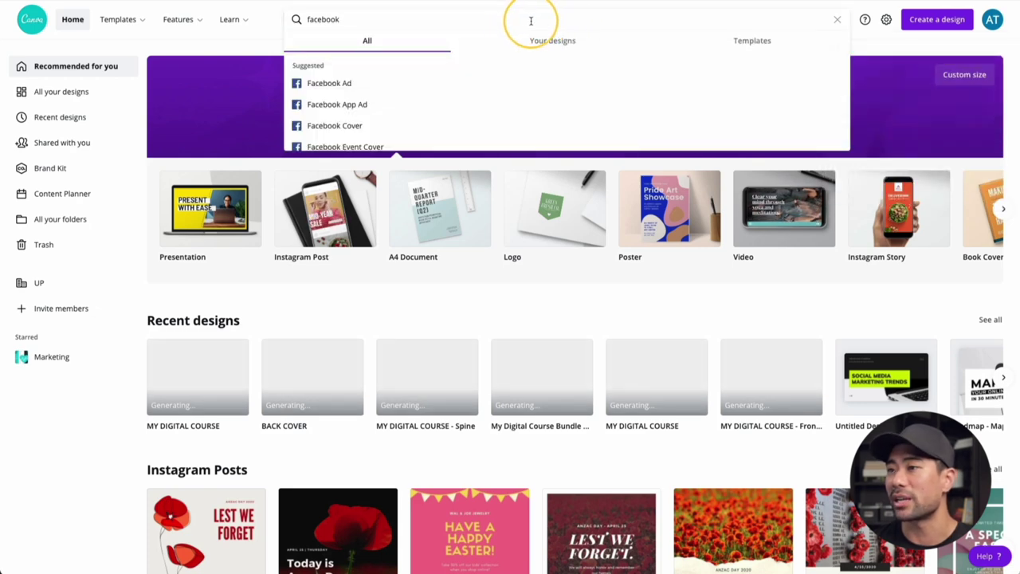